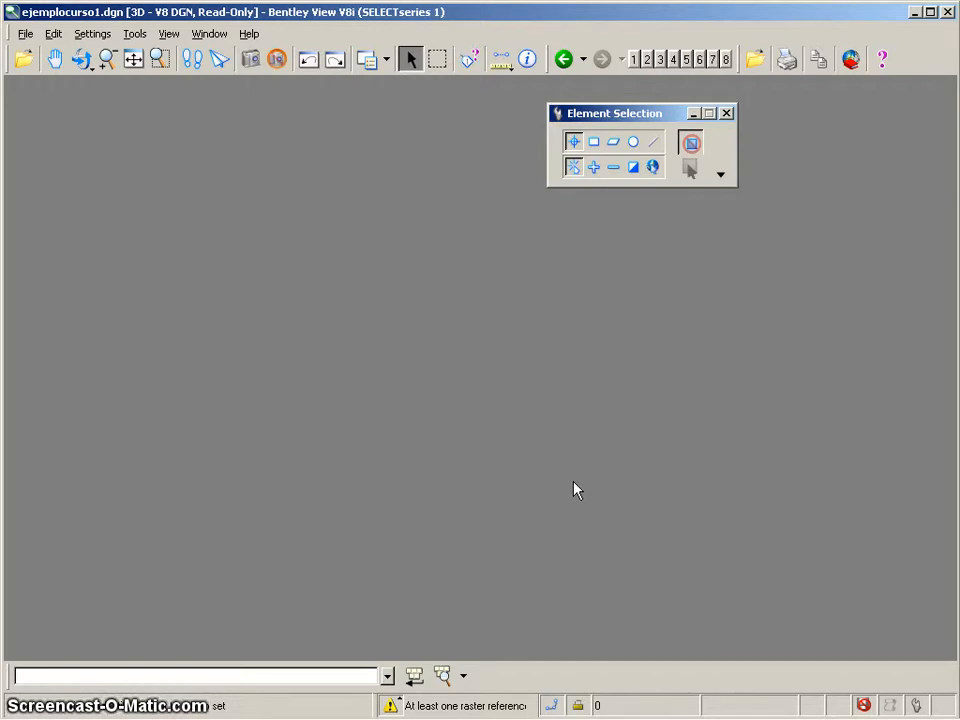
Step: Dock the floating Element Selection settings window at the side of the workspace
left_click(577, 467)
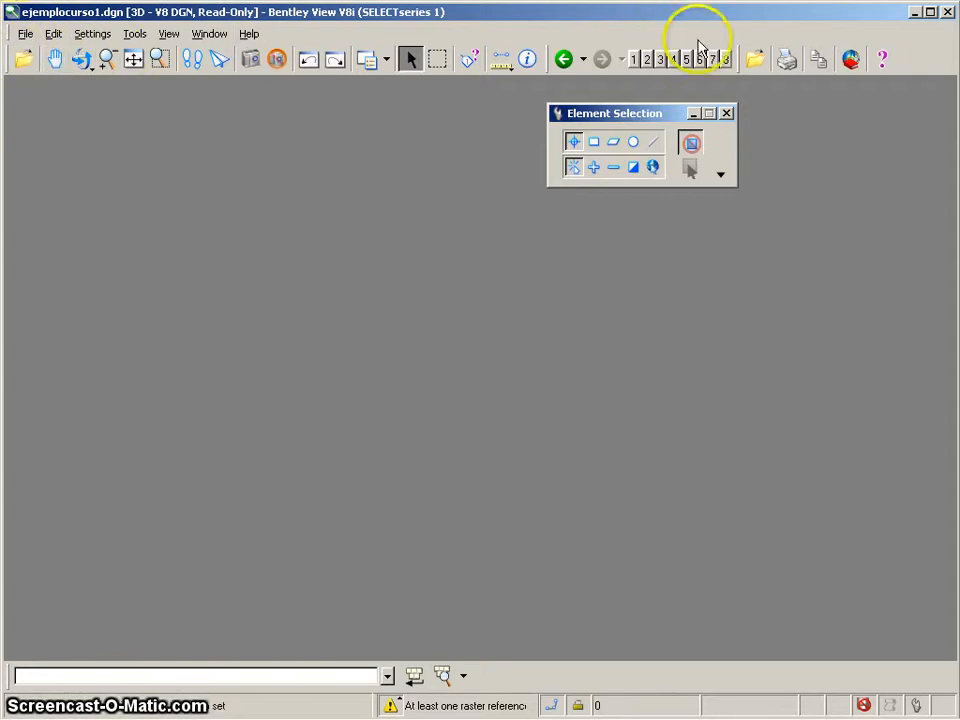
left_click_drag(634, 125, 924, 375)
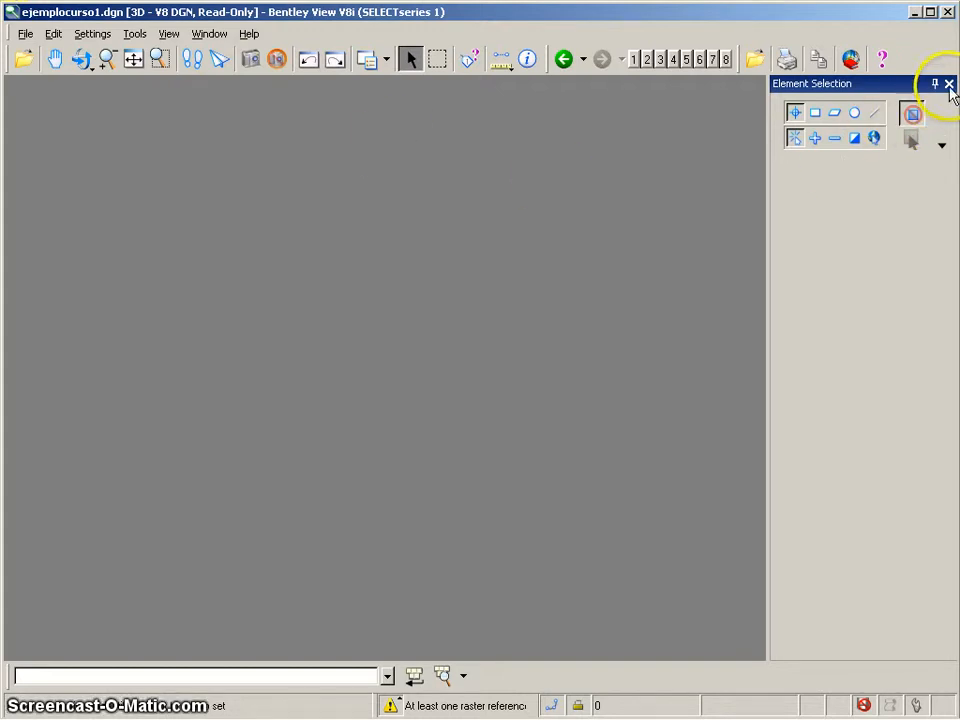
left_click(23, 35)
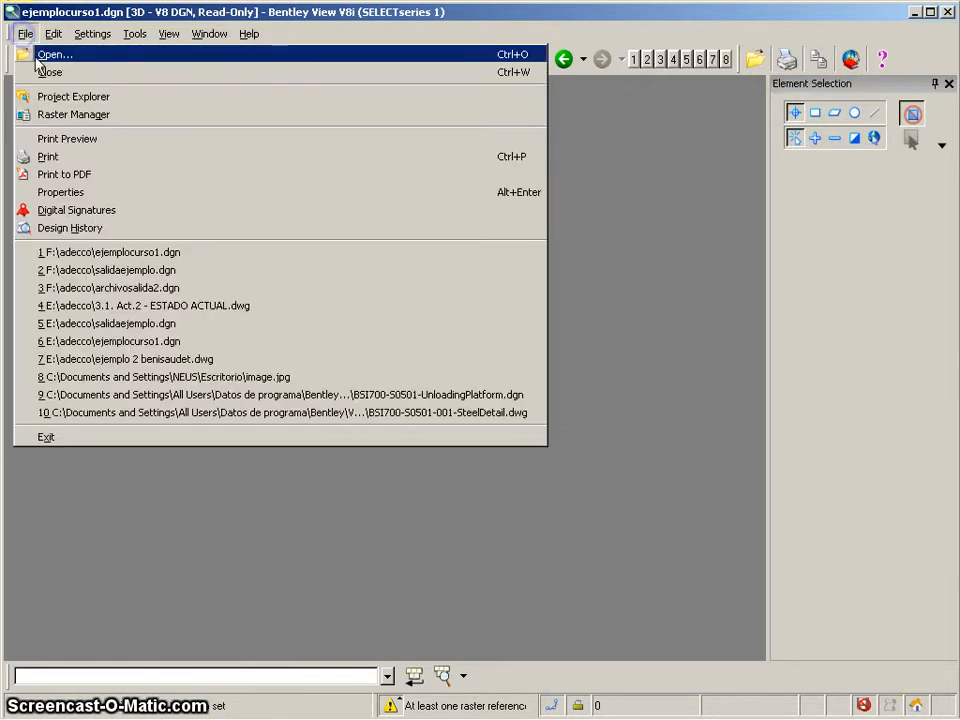
left_click(81, 117)
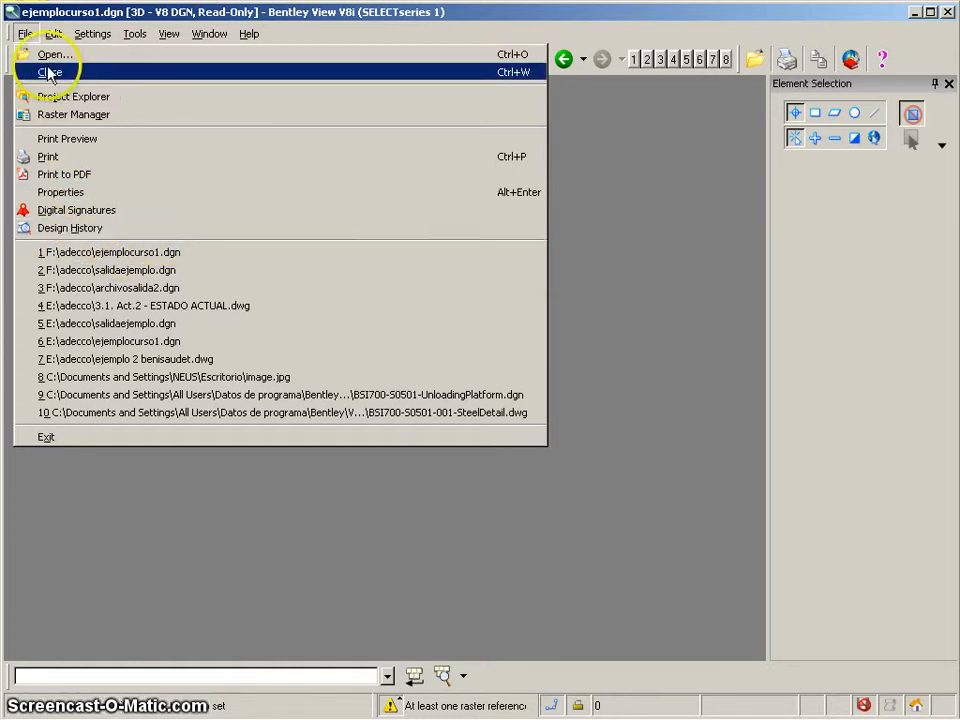
mouse_move(48, 42)
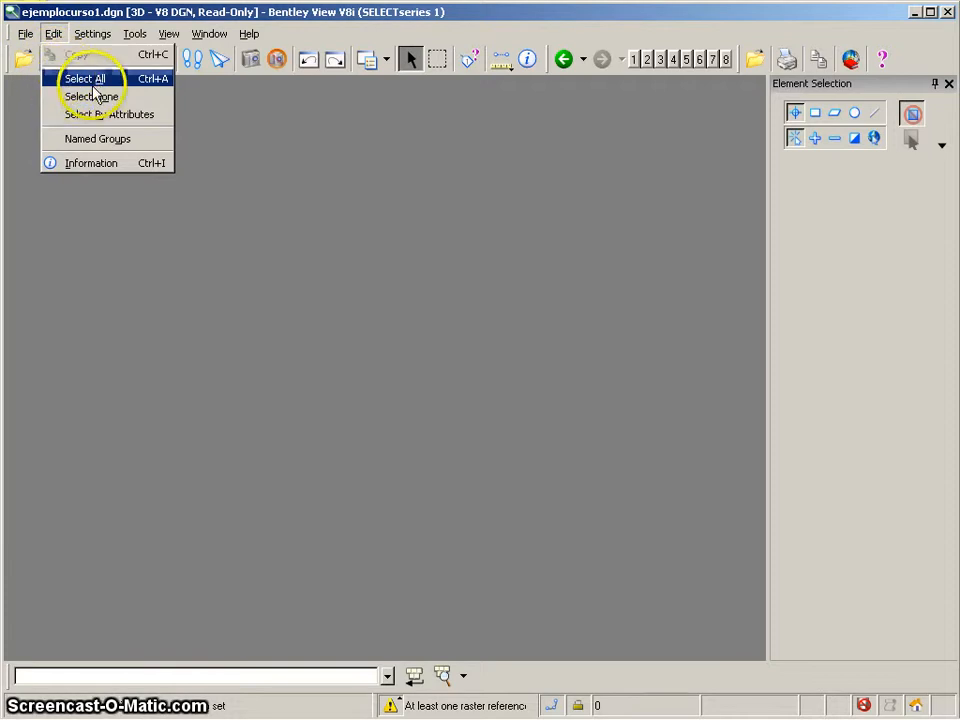
left_click(138, 145)
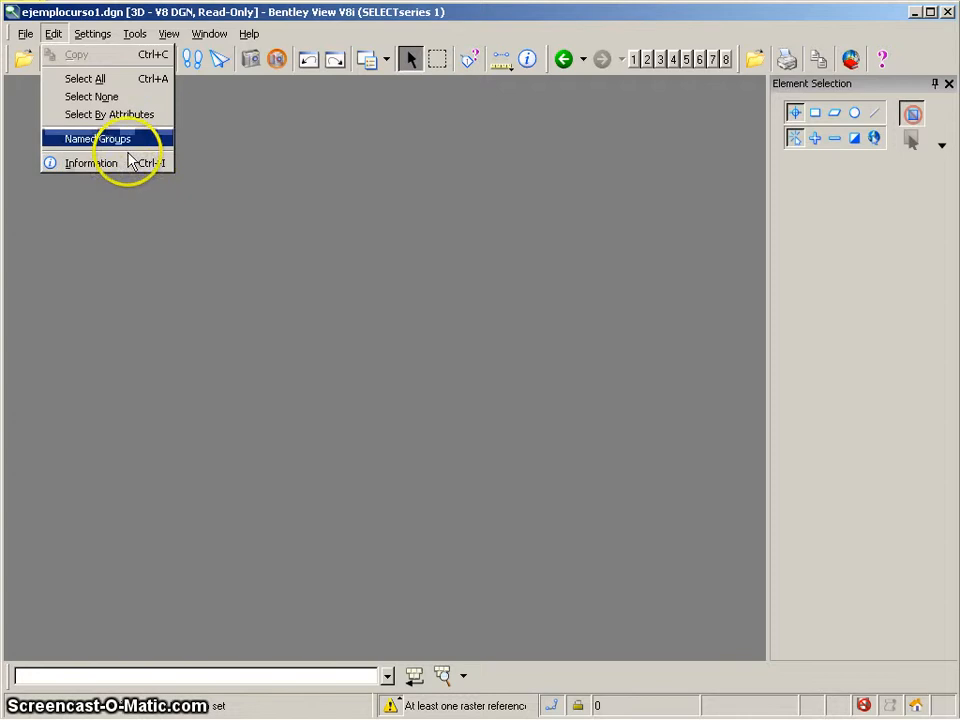
mouse_move(91, 40)
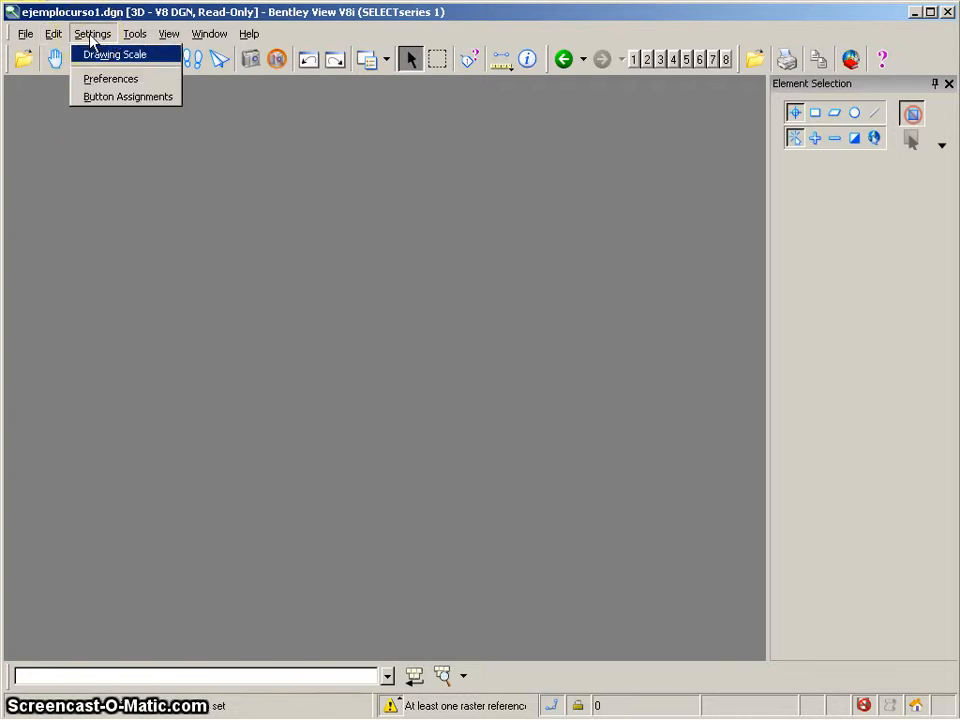
left_click(125, 97)
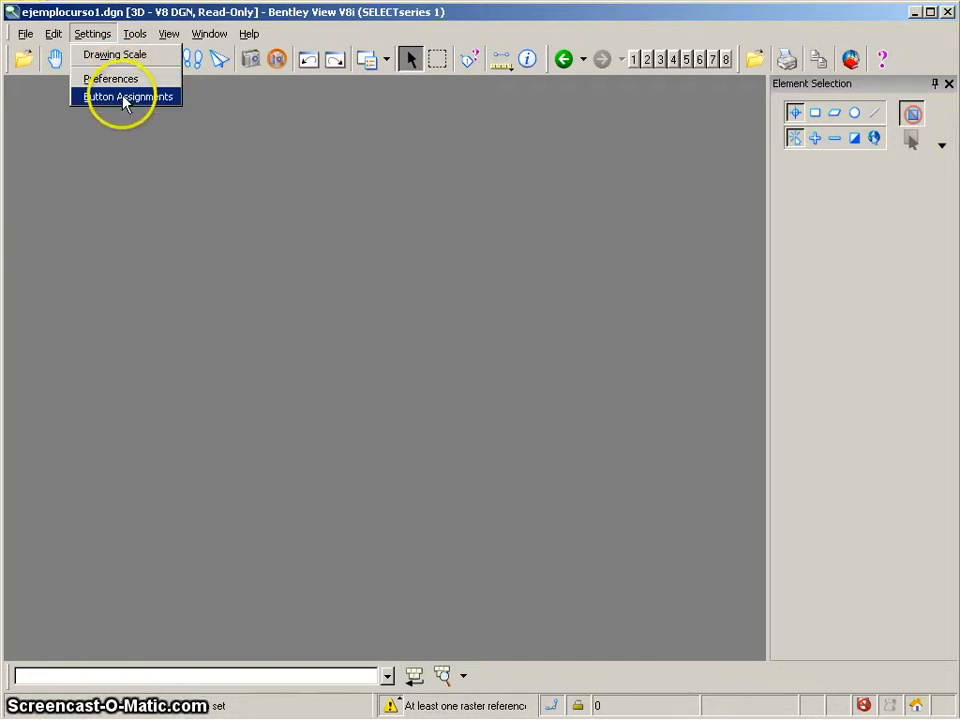
Step: Display the Primary toolbar and dock it in the toolbar row directly after the numbered view toggles
mouse_move(133, 40)
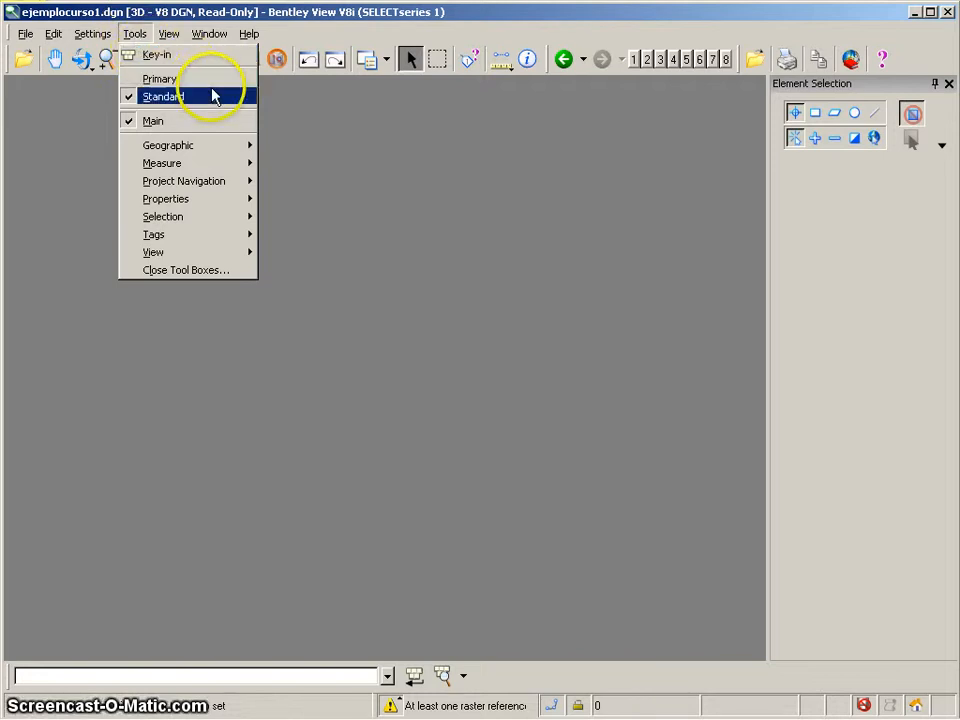
left_click(158, 79)
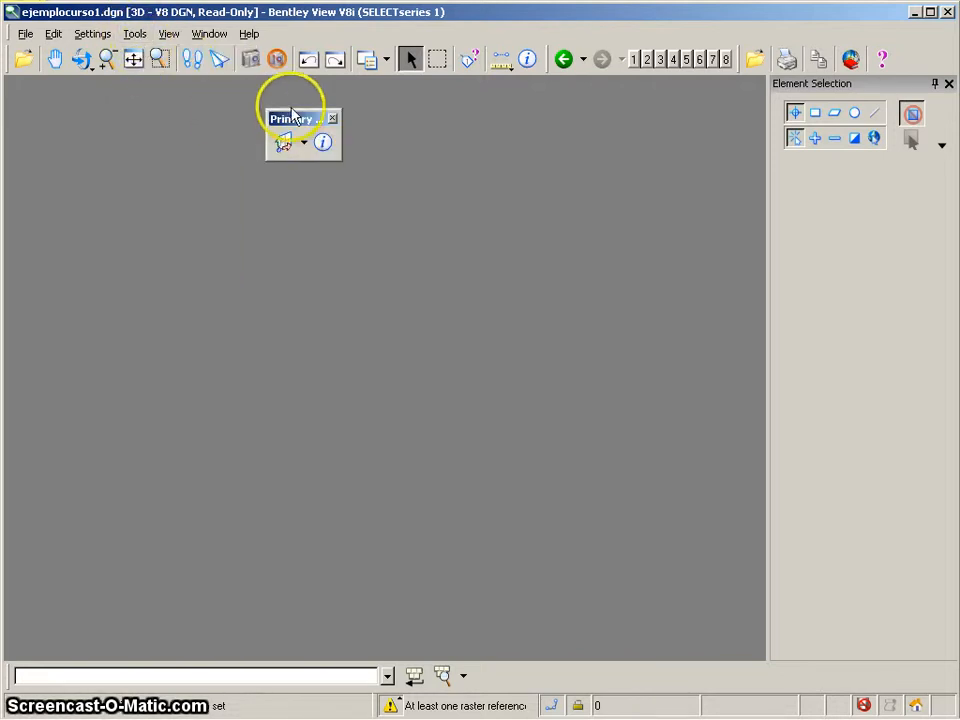
left_click_drag(321, 109, 633, 72)
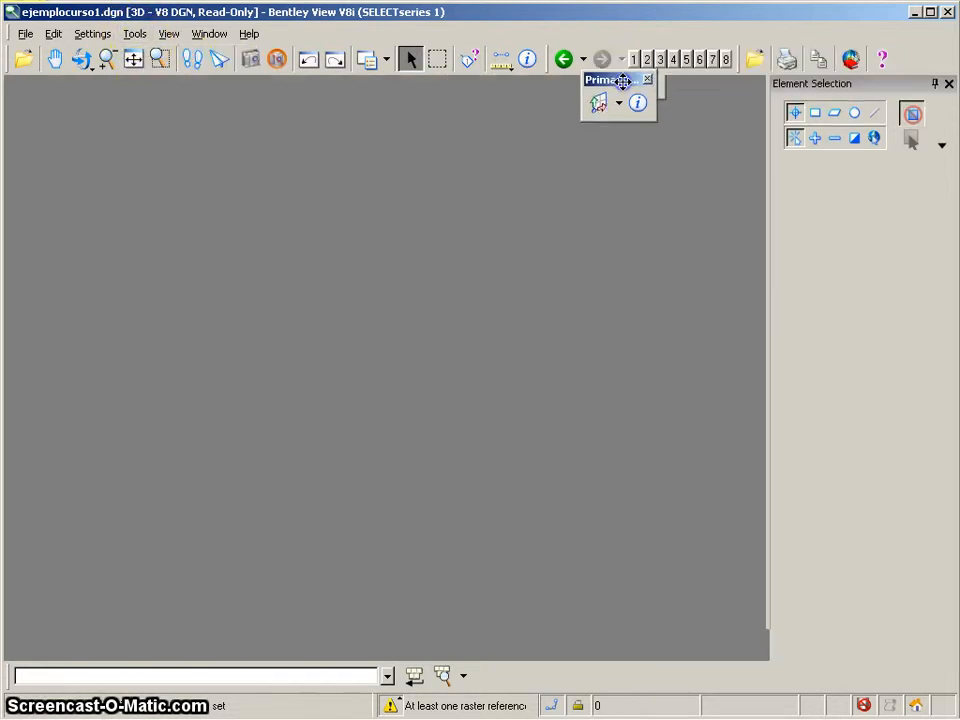
left_click_drag(741, 73, 776, 50)
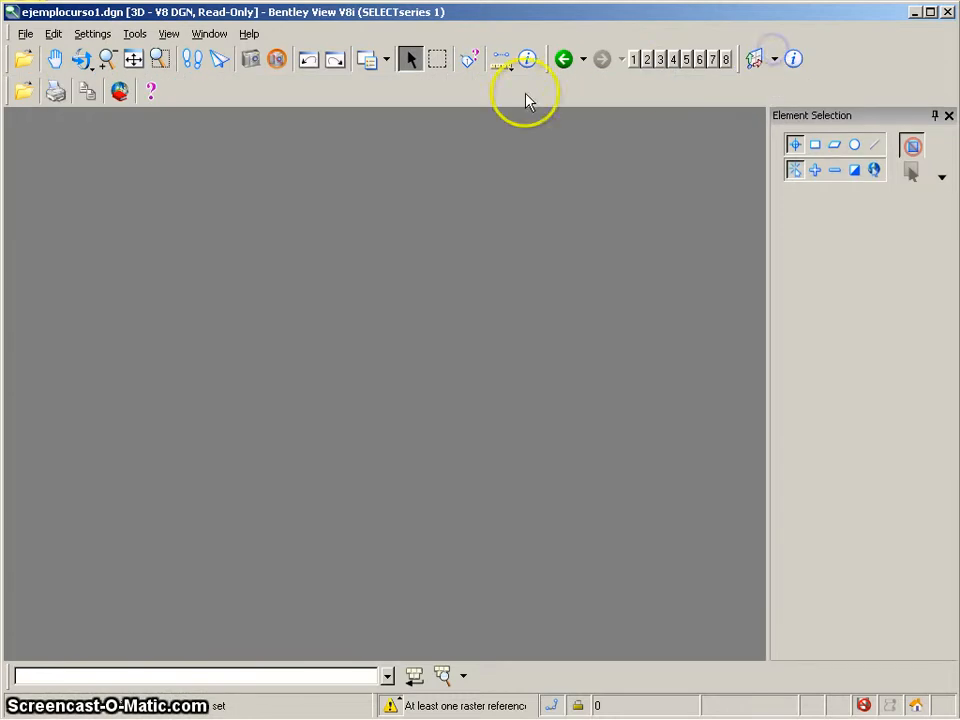
left_click(137, 34)
mouse_move(190, 152)
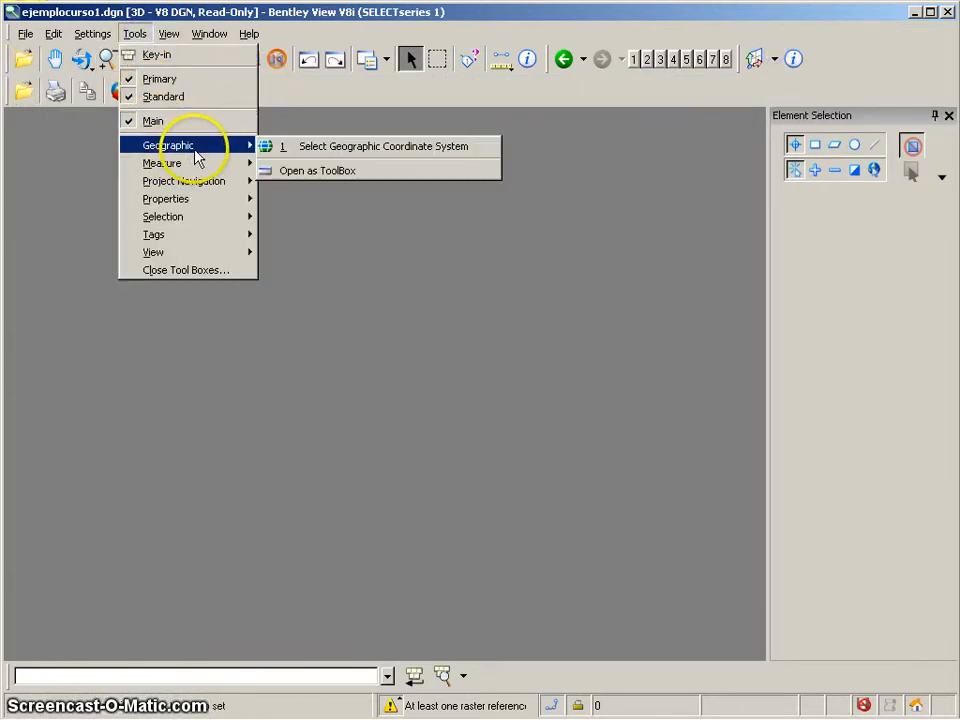
left_click(197, 200)
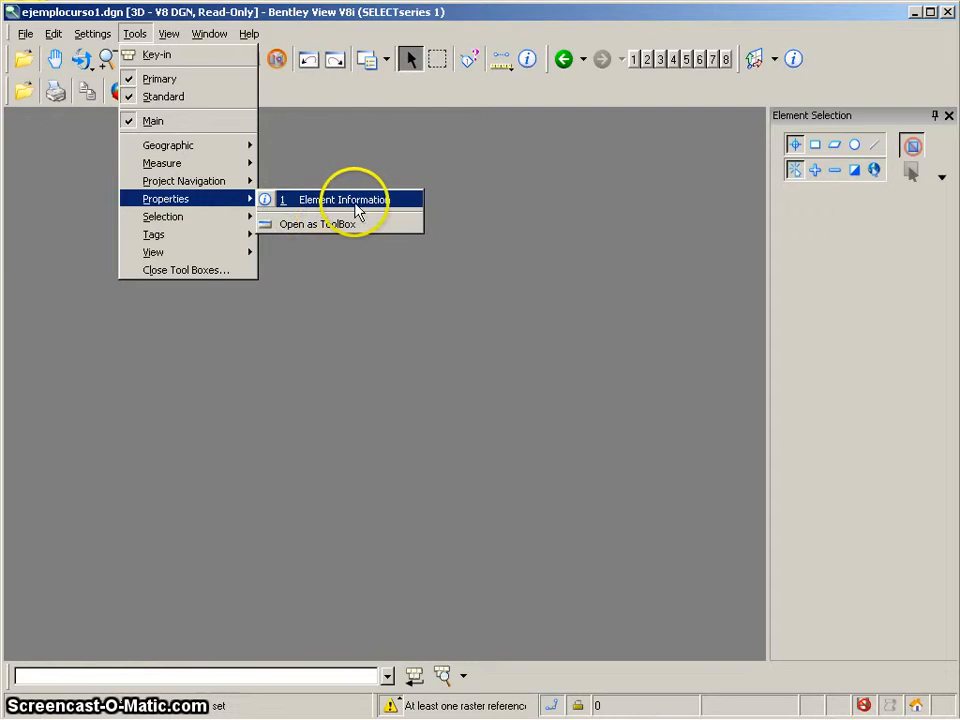
mouse_move(203, 216)
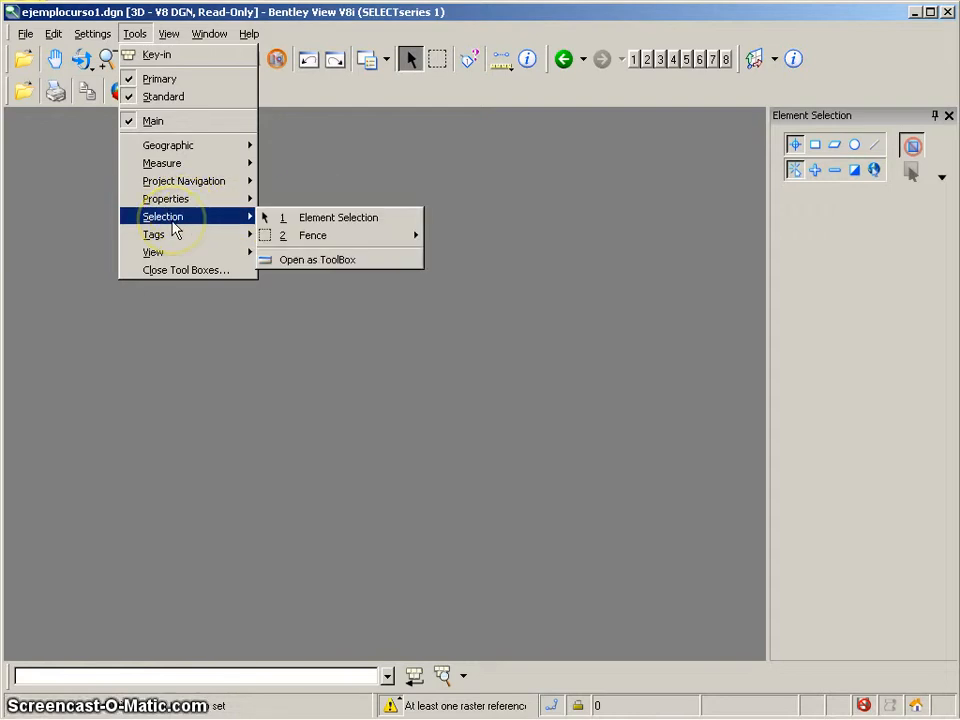
mouse_move(412, 235)
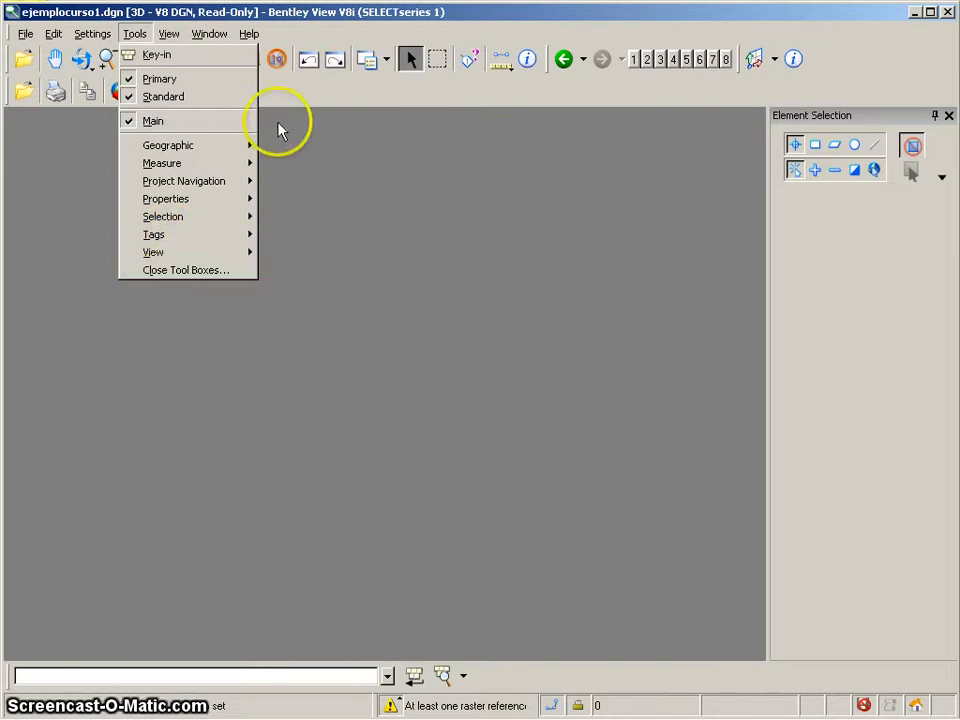
mouse_move(172, 38)
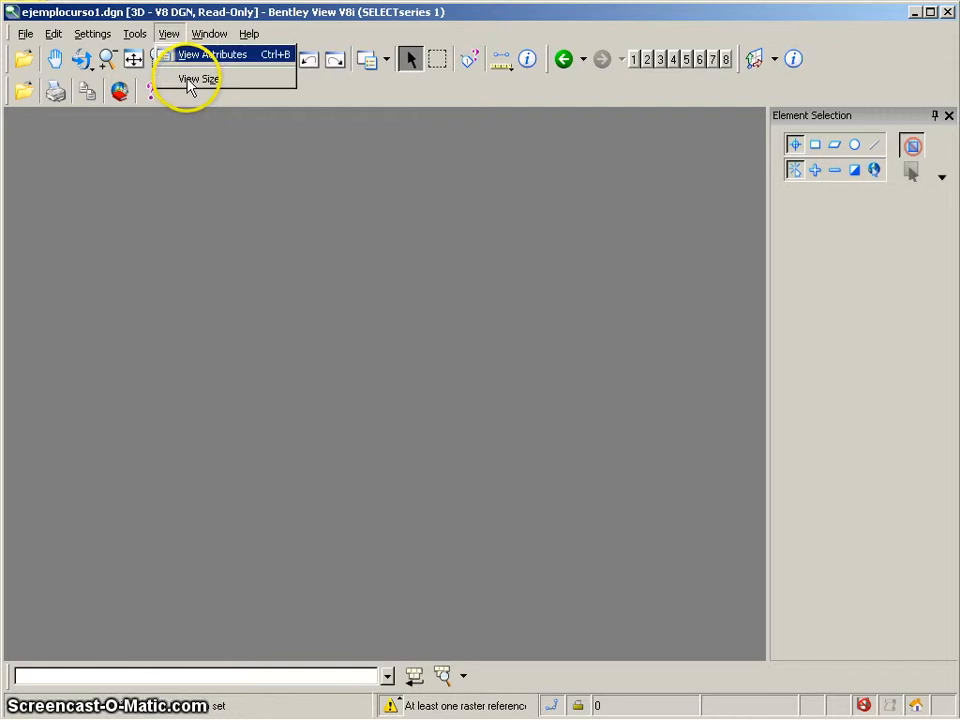
mouse_move(210, 38)
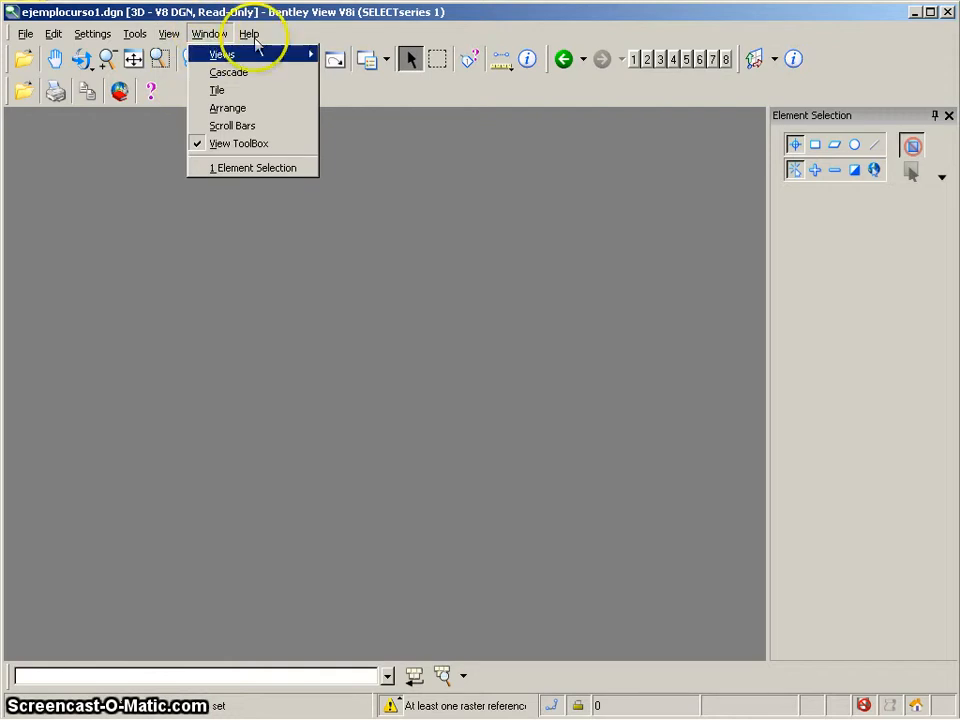
mouse_move(258, 38)
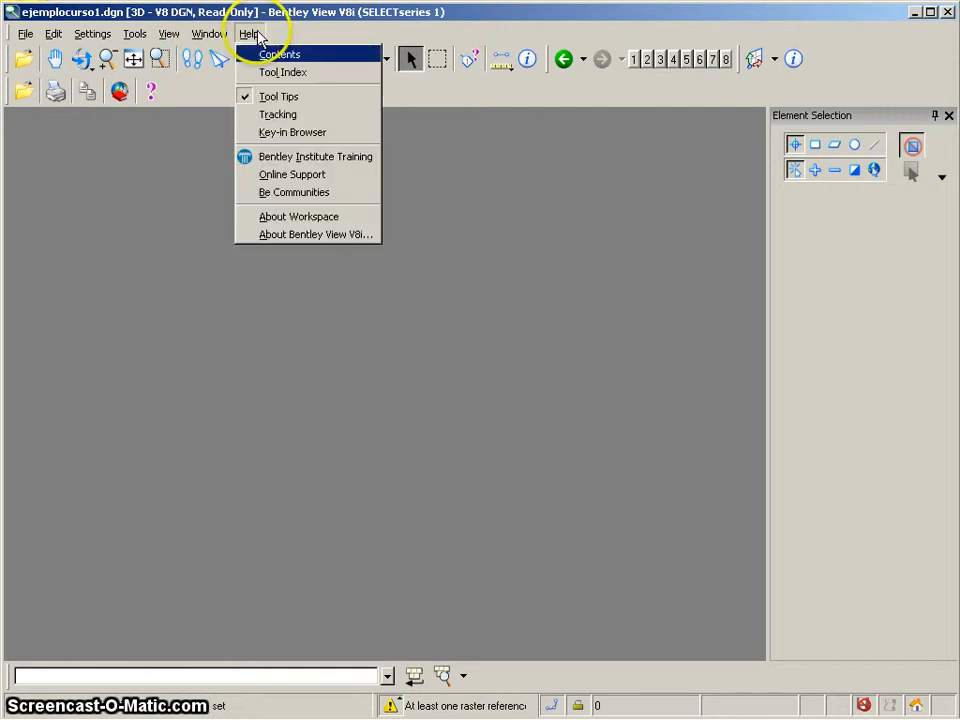
left_click(531, 226)
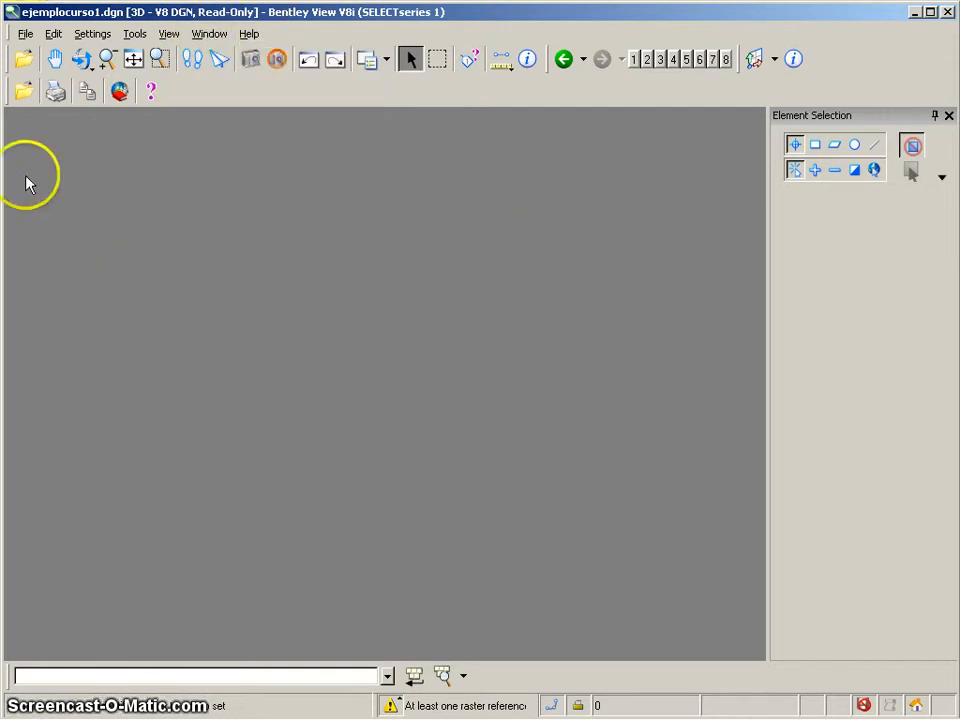
Step: Open the recent drawing archivosalida2.dgn from the F:\adecco folder
left_click(24, 36)
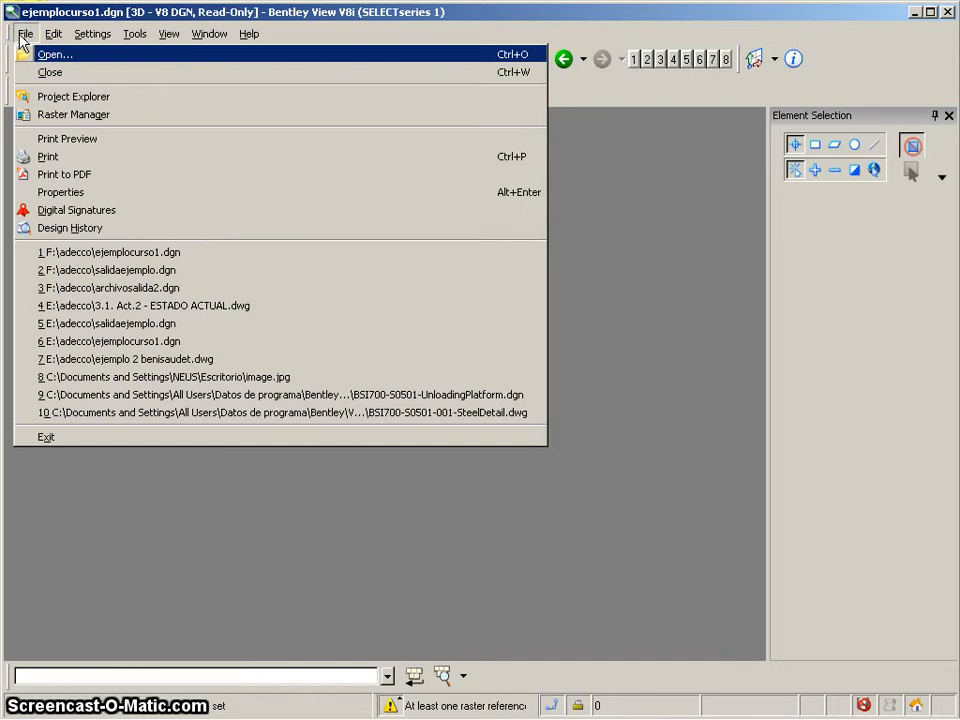
left_click(150, 289)
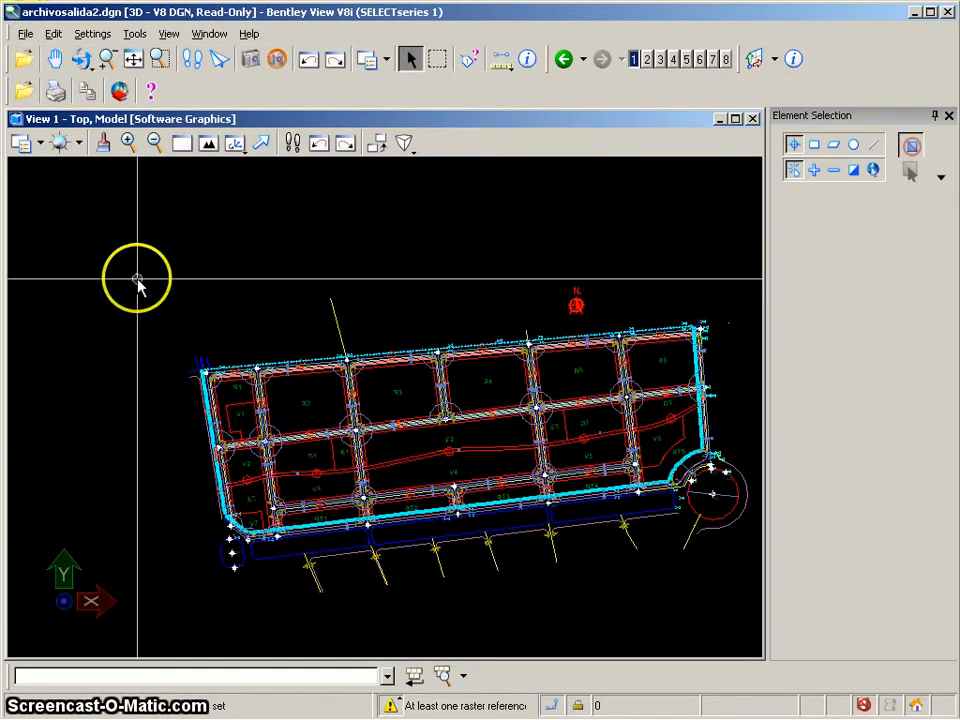
Step: Set the docked Element Selection window to auto-hide, close it and restore it by activating the Element Selection tool
left_click(935, 116)
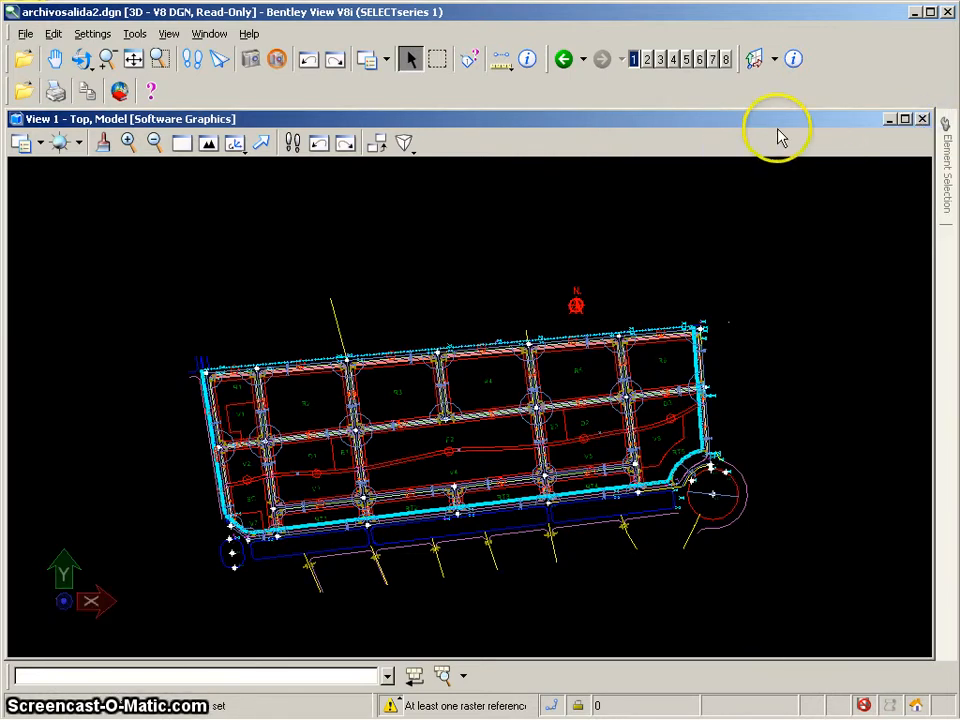
left_click(928, 117)
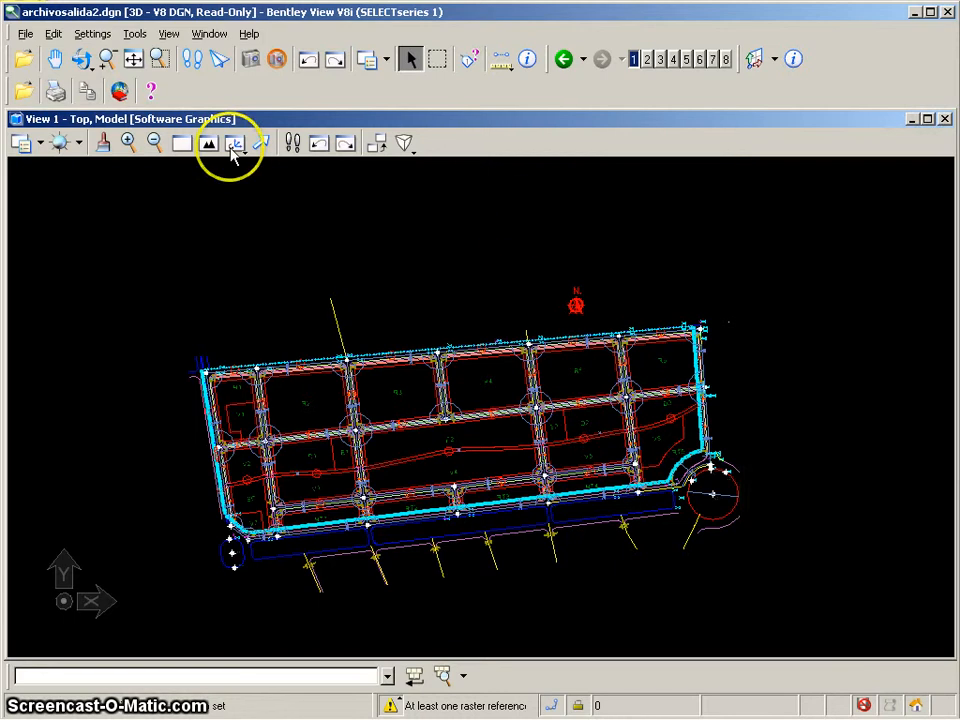
left_click(410, 60)
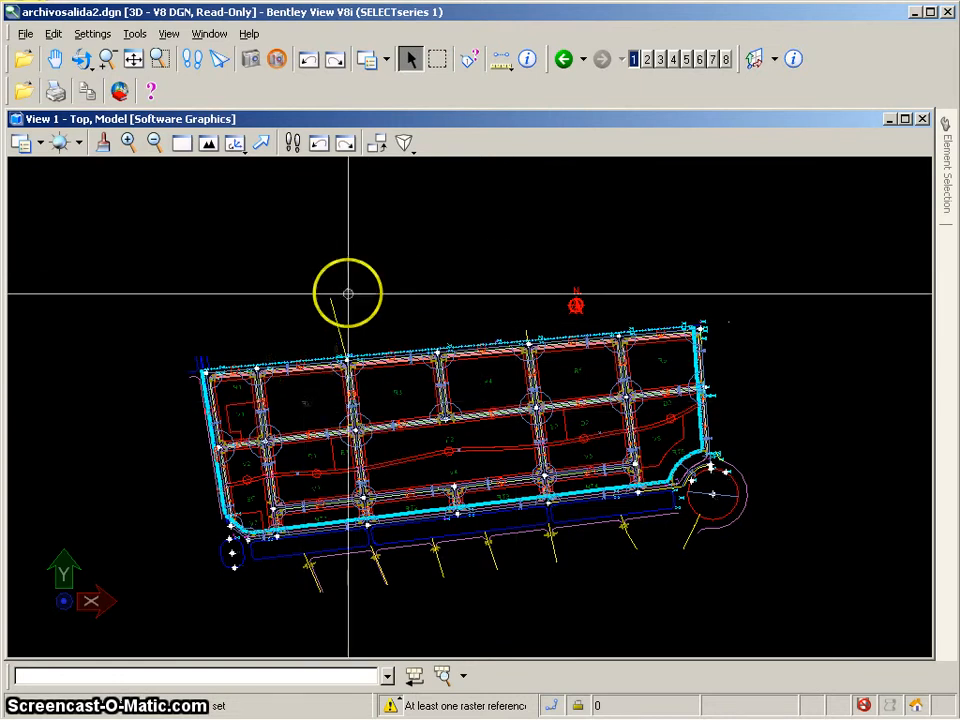
Step: Open the Measure tools as a separate toolbox and dock it next to the Standard toolbar
scroll(347, 296, "up", 3)
scroll(347, 296, "up", 2)
middle_click_drag(368, 358, 199, 165)
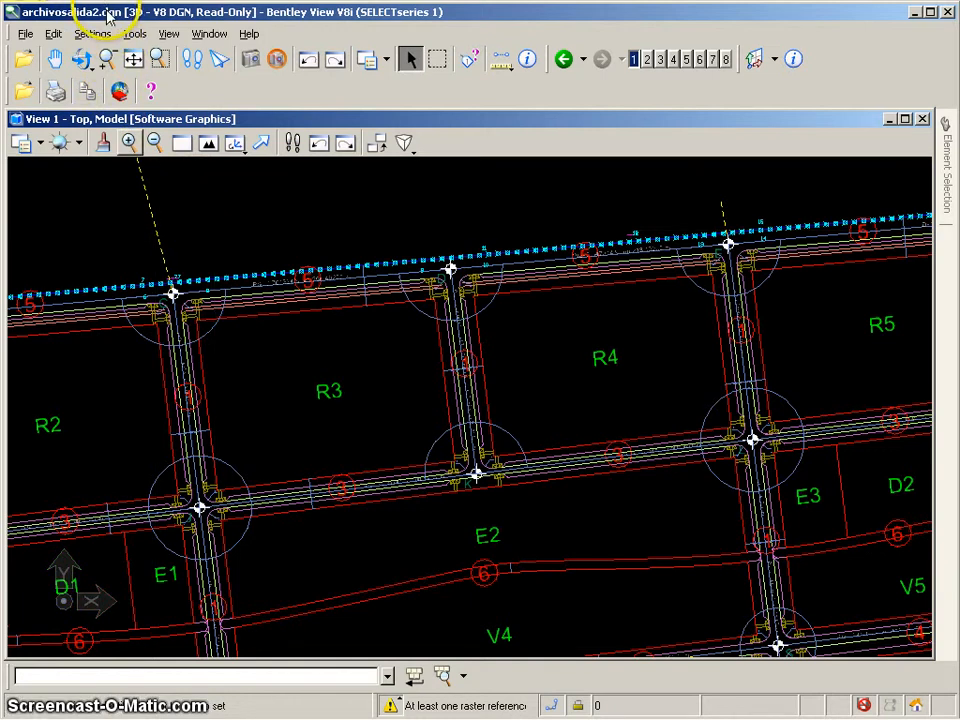
left_click(134, 33)
mouse_move(162, 160)
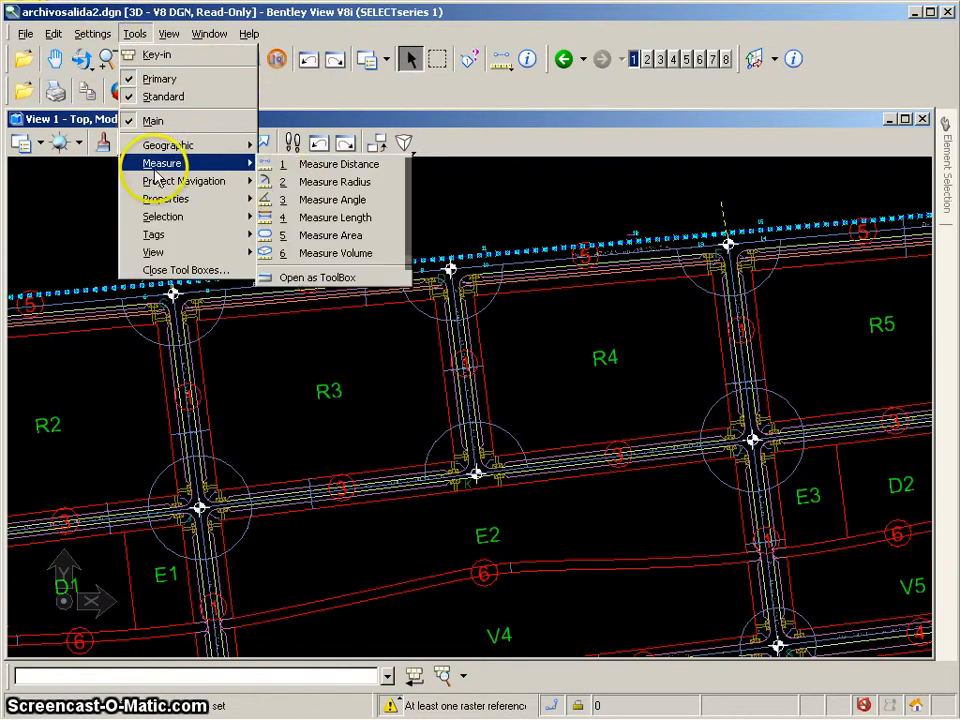
left_click(322, 276)
left_click_drag(355, 262, 239, 85)
left_click(507, 67)
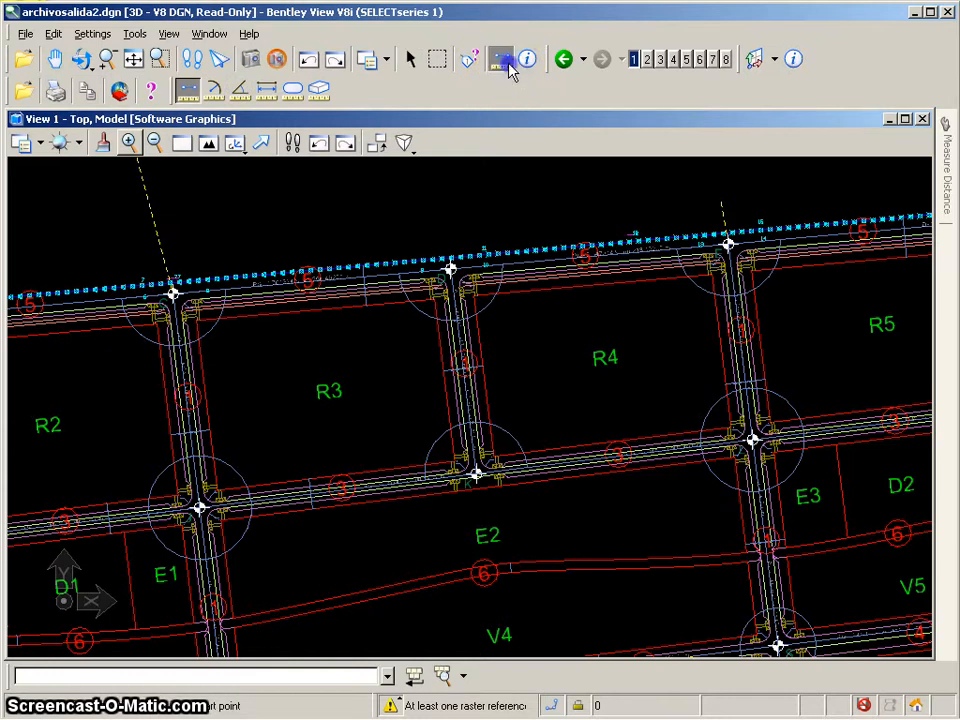
left_click(501, 62)
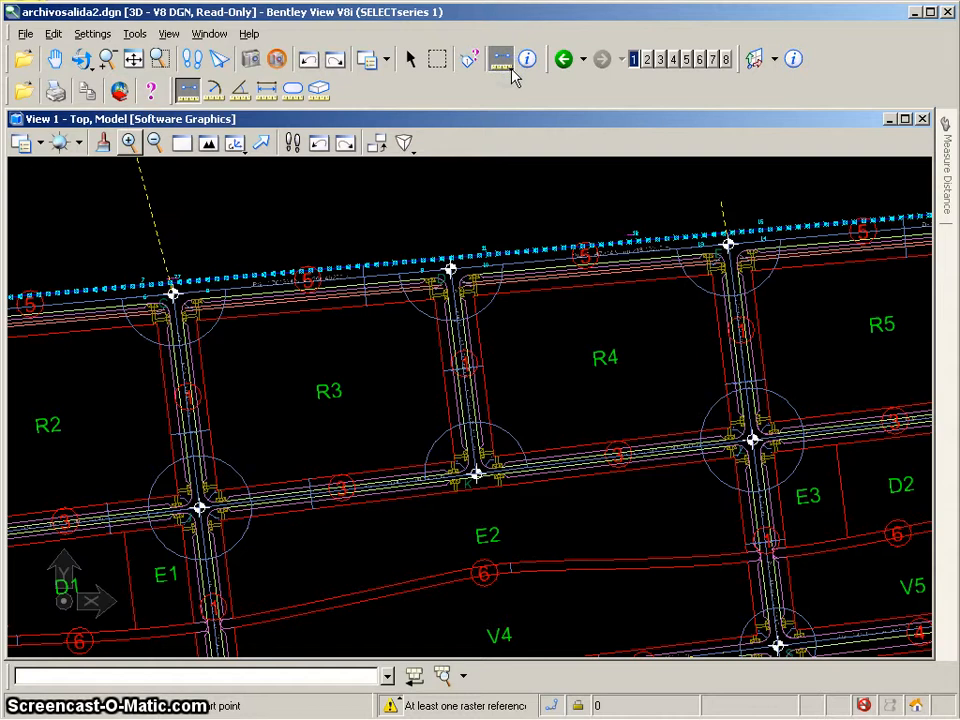
left_click(510, 67)
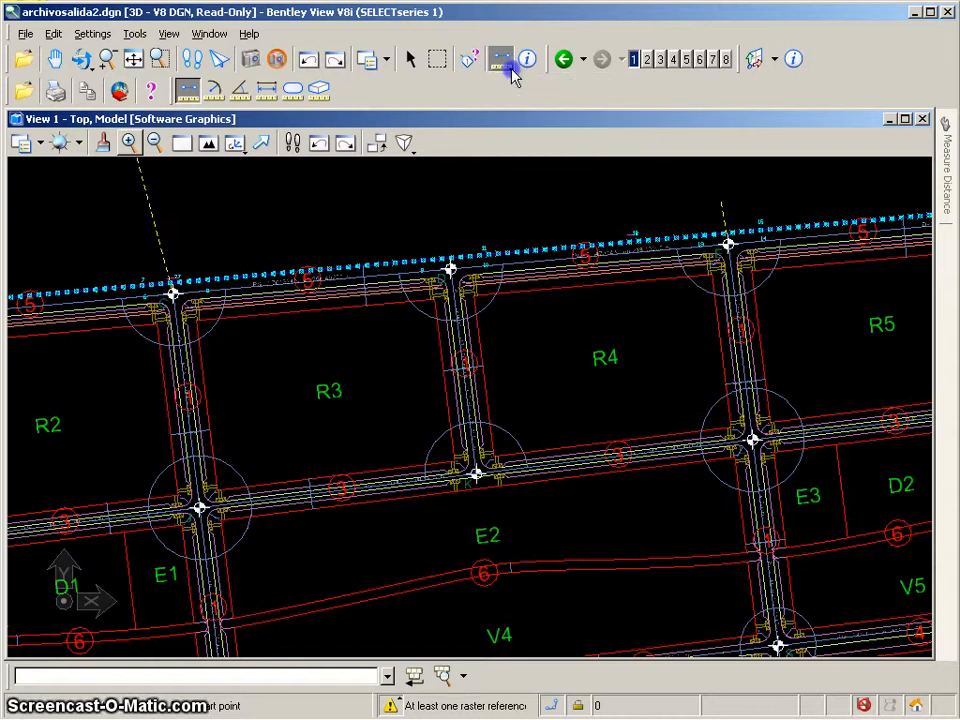
left_click(501, 62)
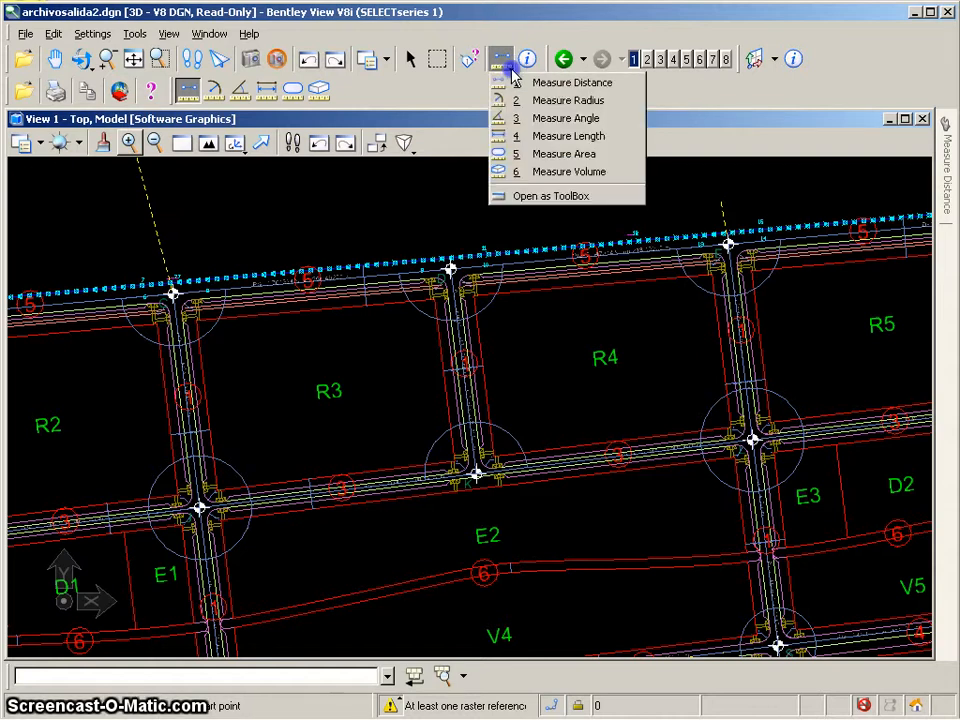
left_click(497, 62)
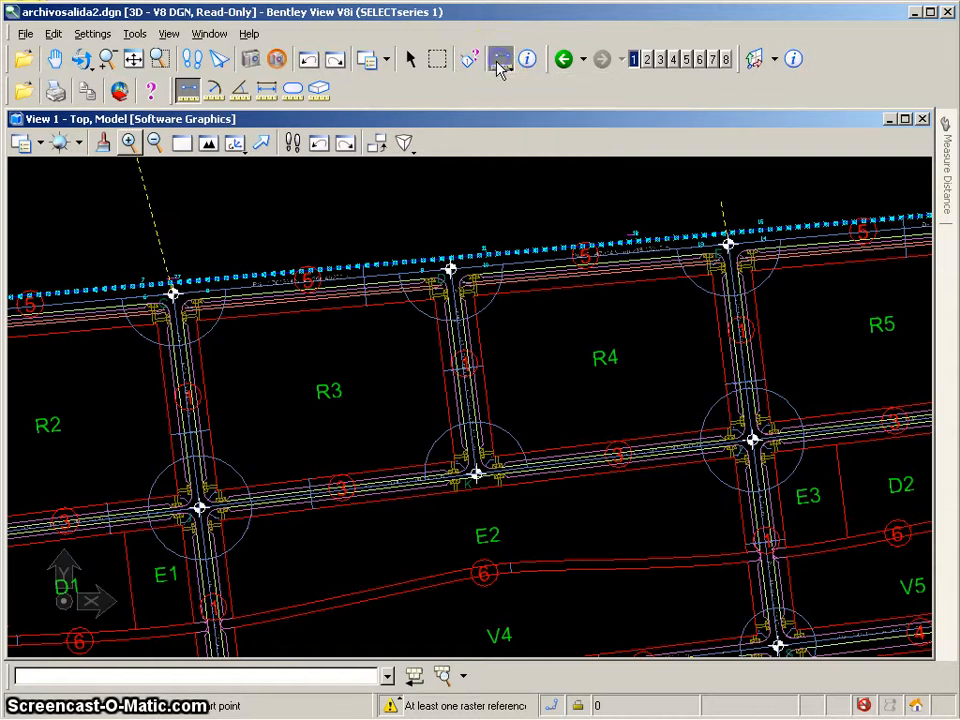
Step: Measure the distance along the upper edge of block R3, from its upper-left corner to its upper-right corner
left_click(190, 92)
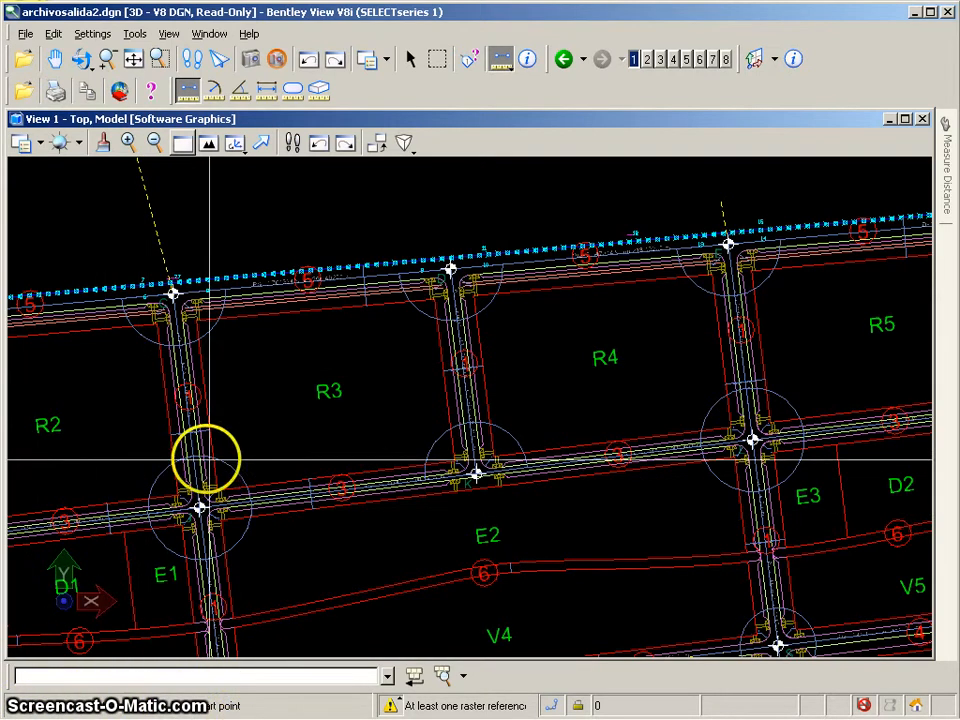
left_click(195, 318)
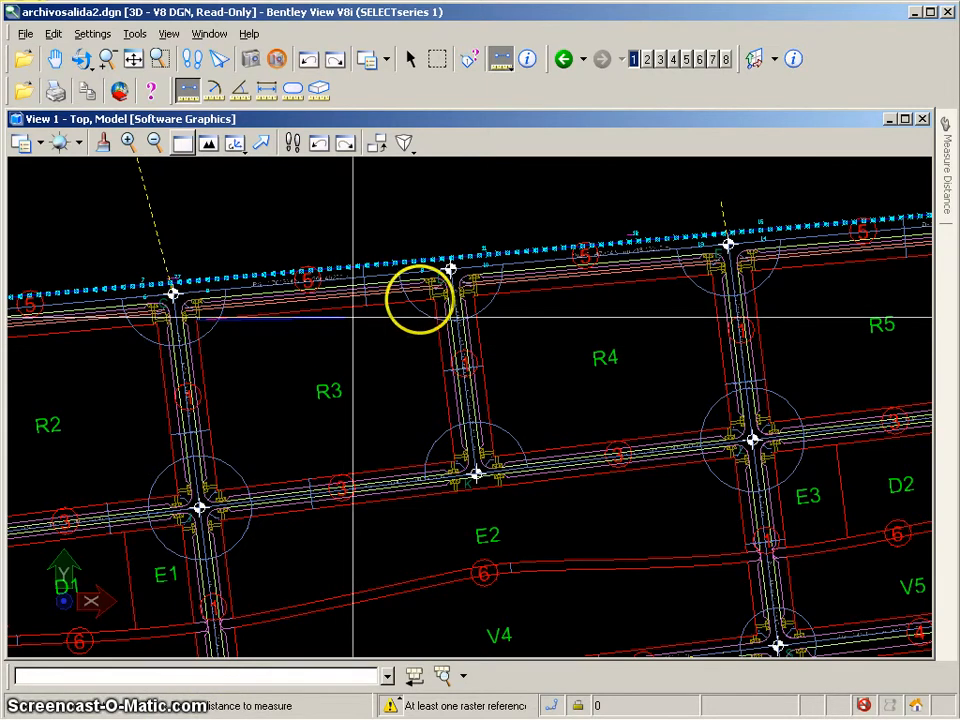
left_click(433, 299)
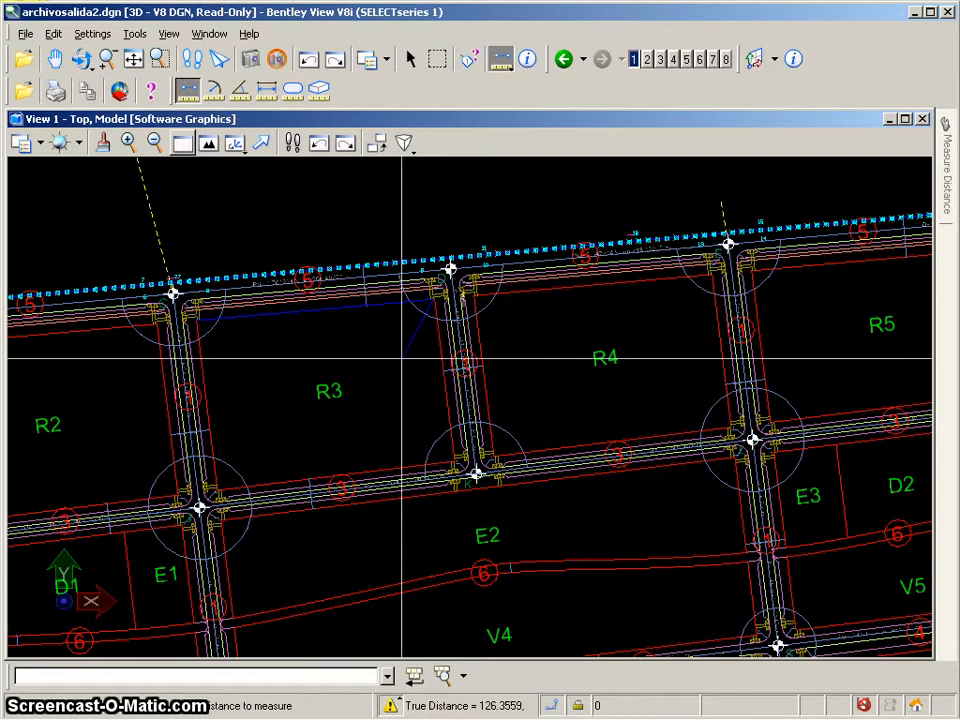
Step: Add another measuring point at block R3's upper-right corner, read the accumulated distance totals and end the measurement
left_click(437, 300)
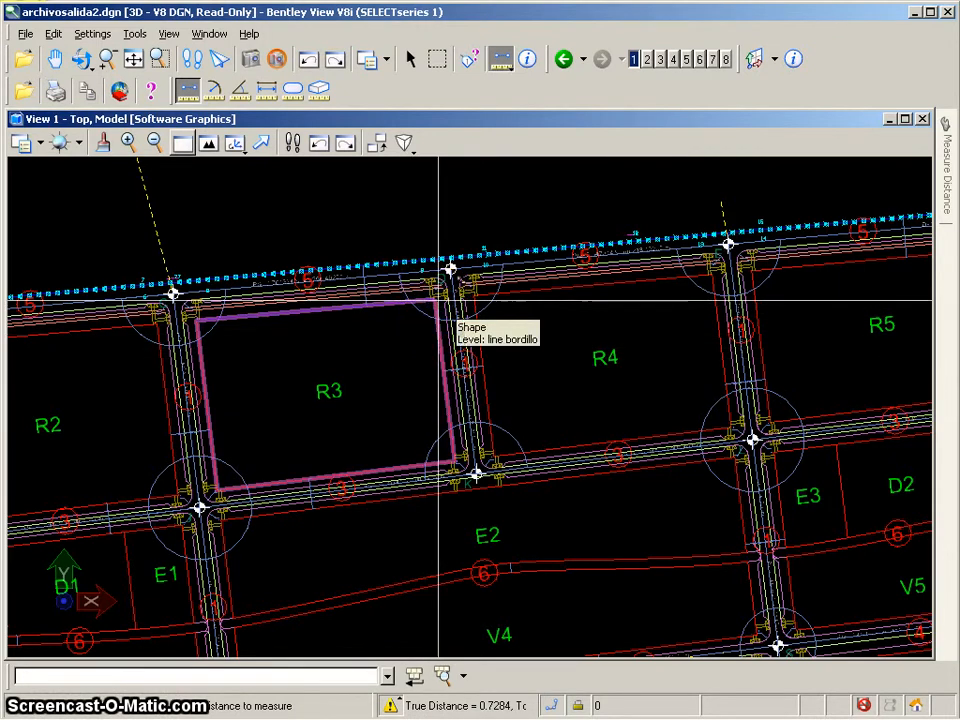
mouse_move(526, 713)
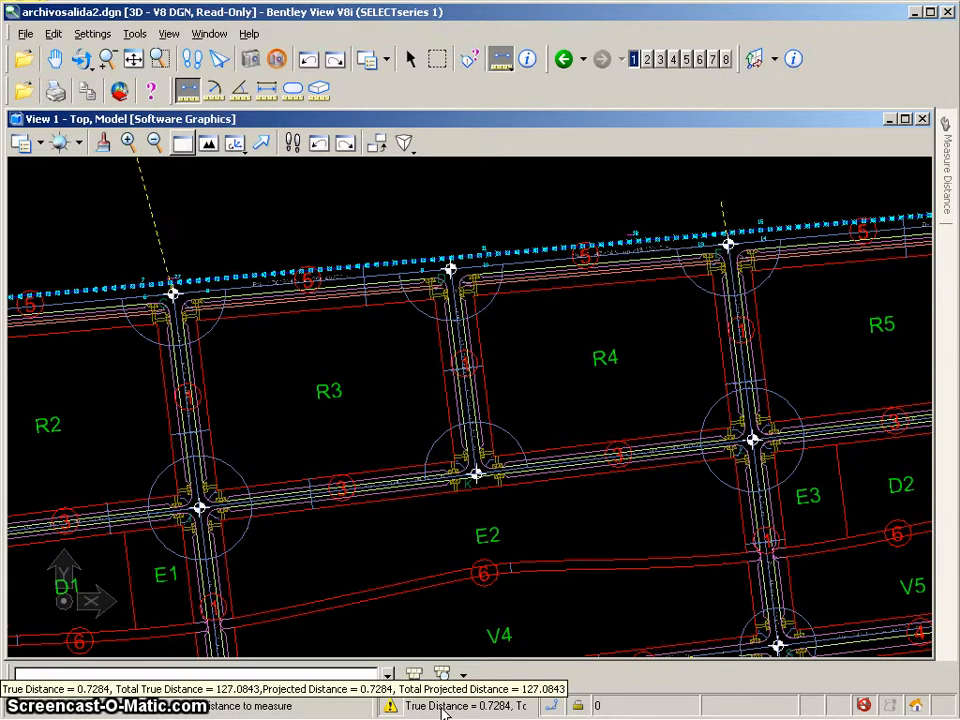
right_click(282, 366)
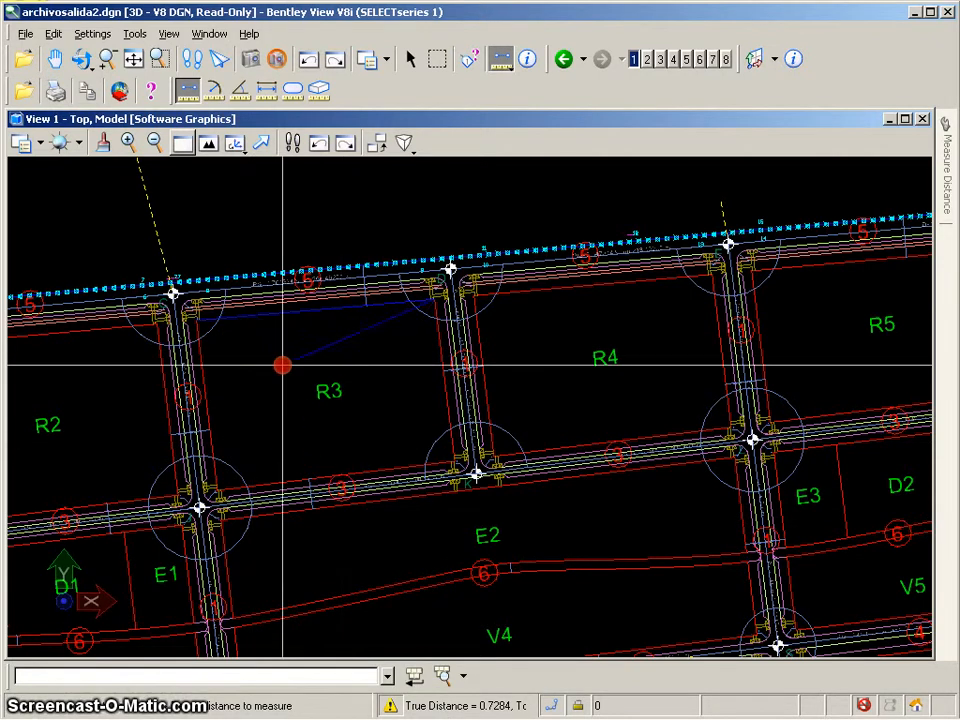
Step: Measure the distance from the street beside block R3's upper-left corner to its upper-right corner, and end the measurement
left_click(188, 326)
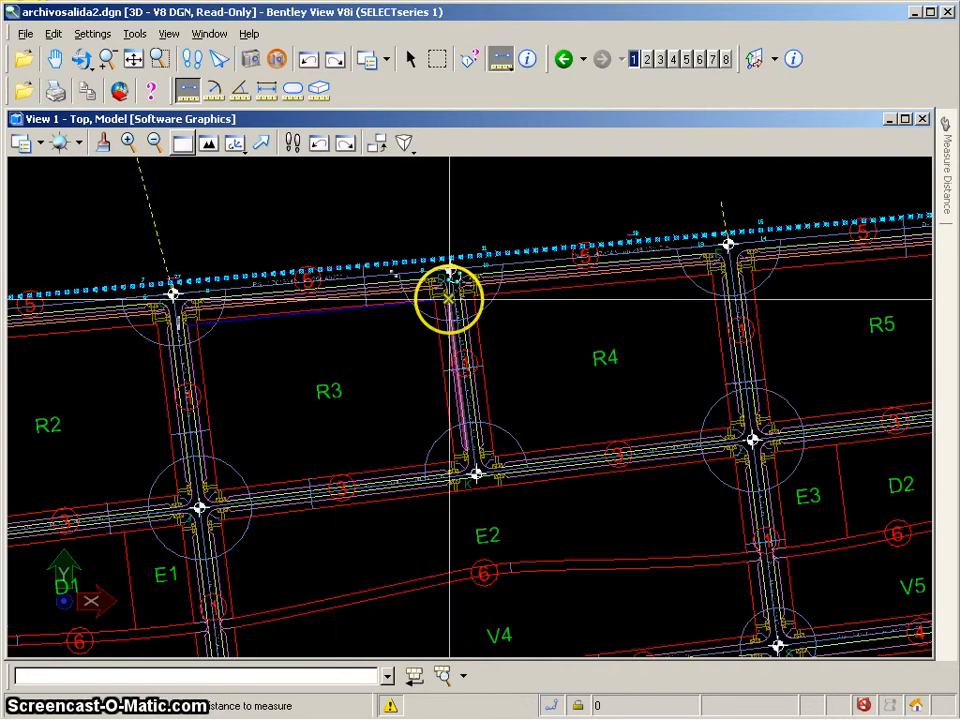
left_click(435, 298)
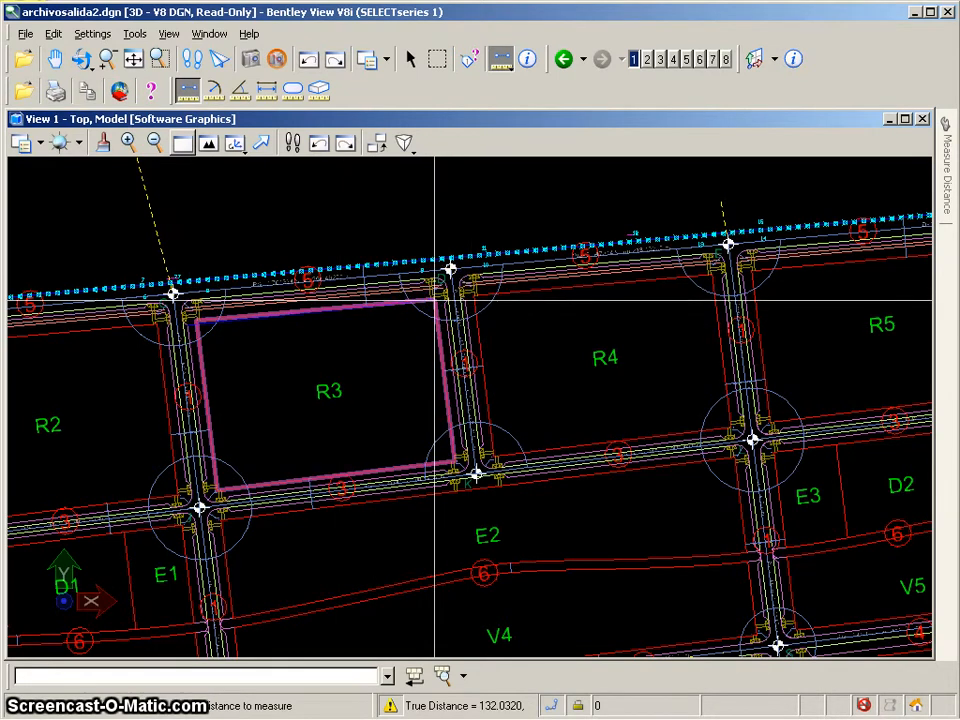
right_click(435, 298)
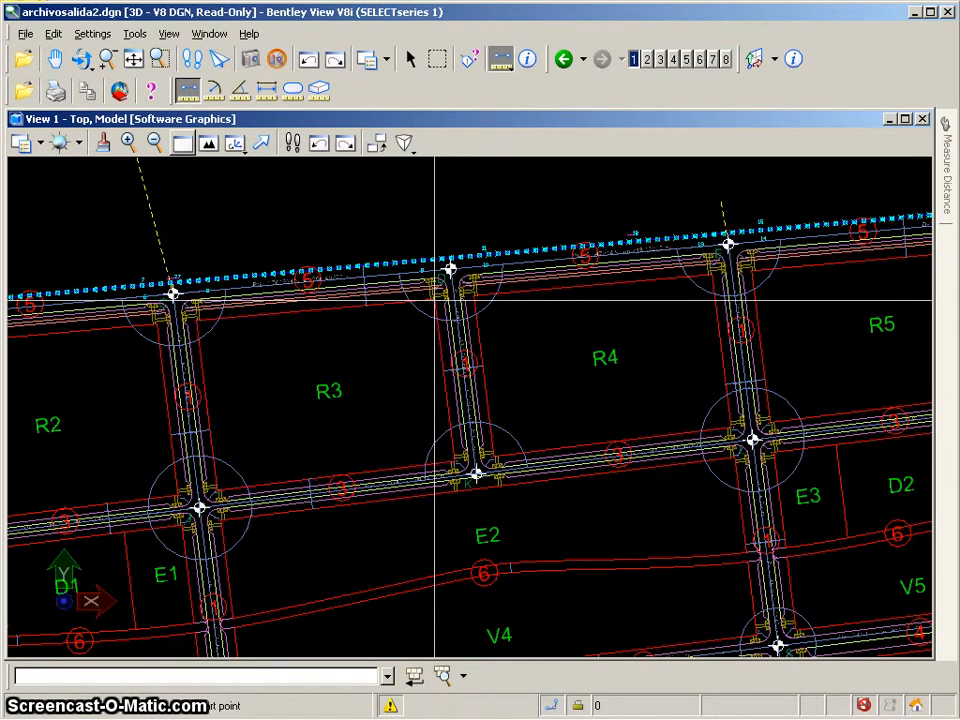
Step: Open the Message Center to review the recorded measurements and move it below the upper row of blocks
left_click(395, 706)
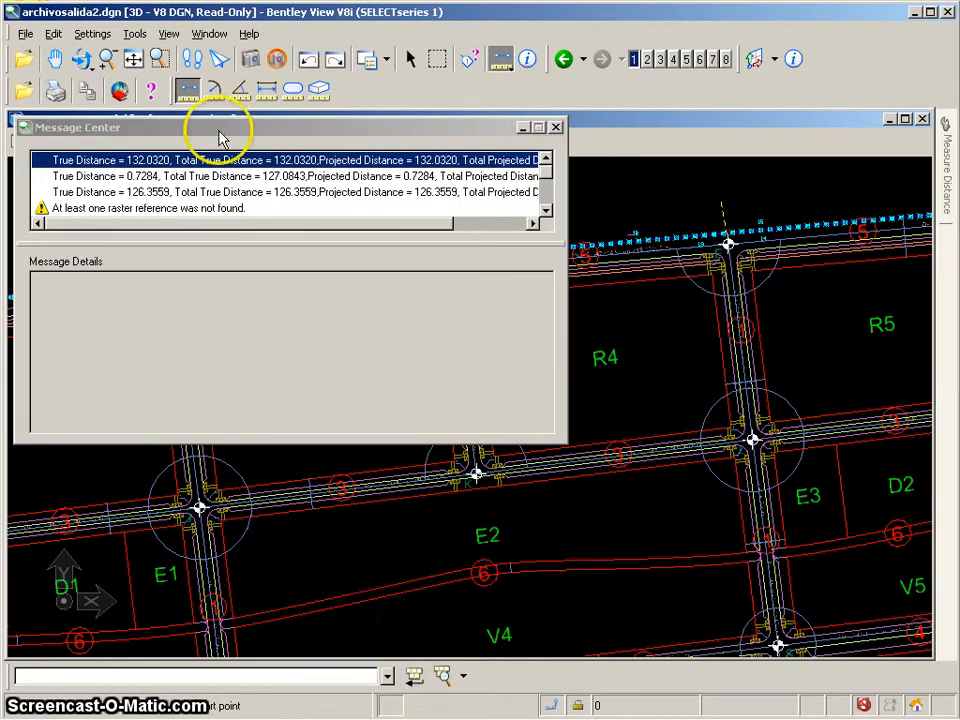
left_click_drag(222, 138, 360, 352)
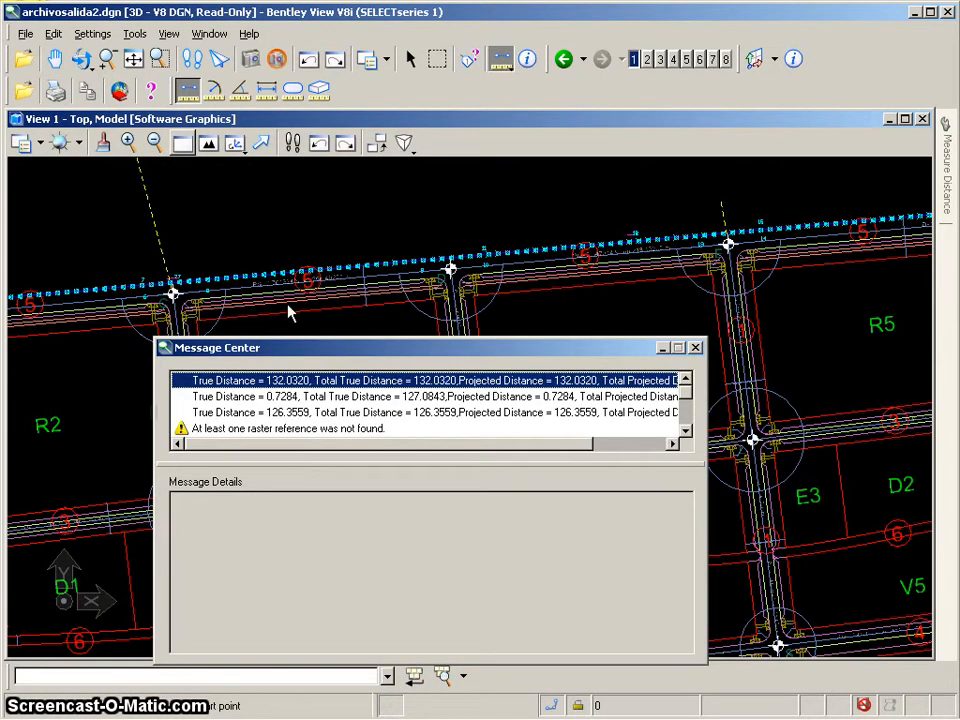
scroll(340, 276, "down", 3)
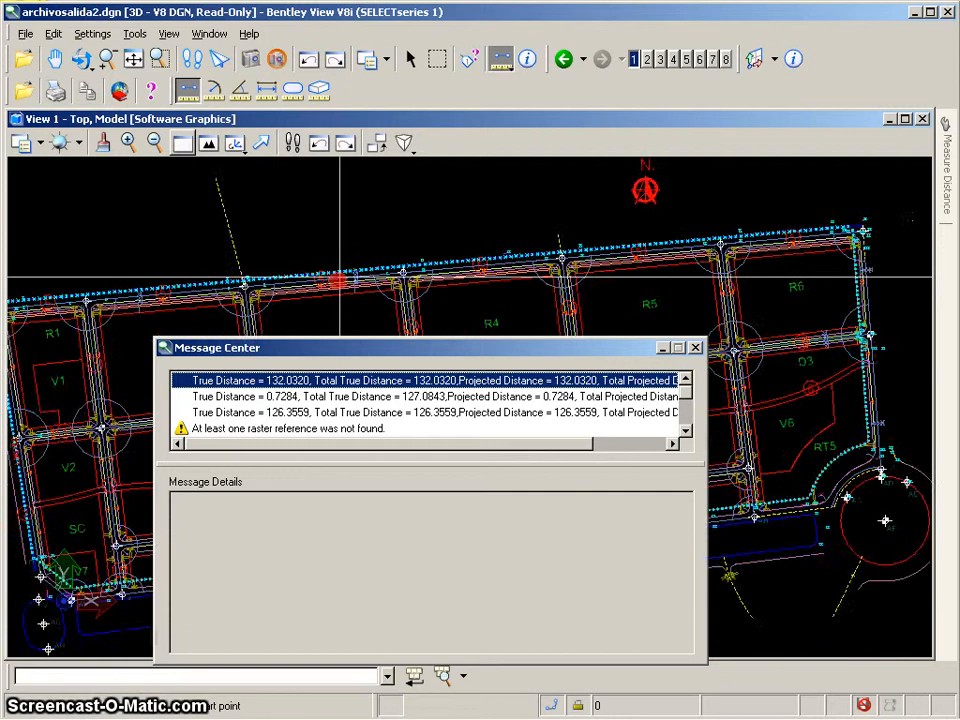
scroll(340, 276, "down", 1)
middle_click_drag(340, 276, 309, 222)
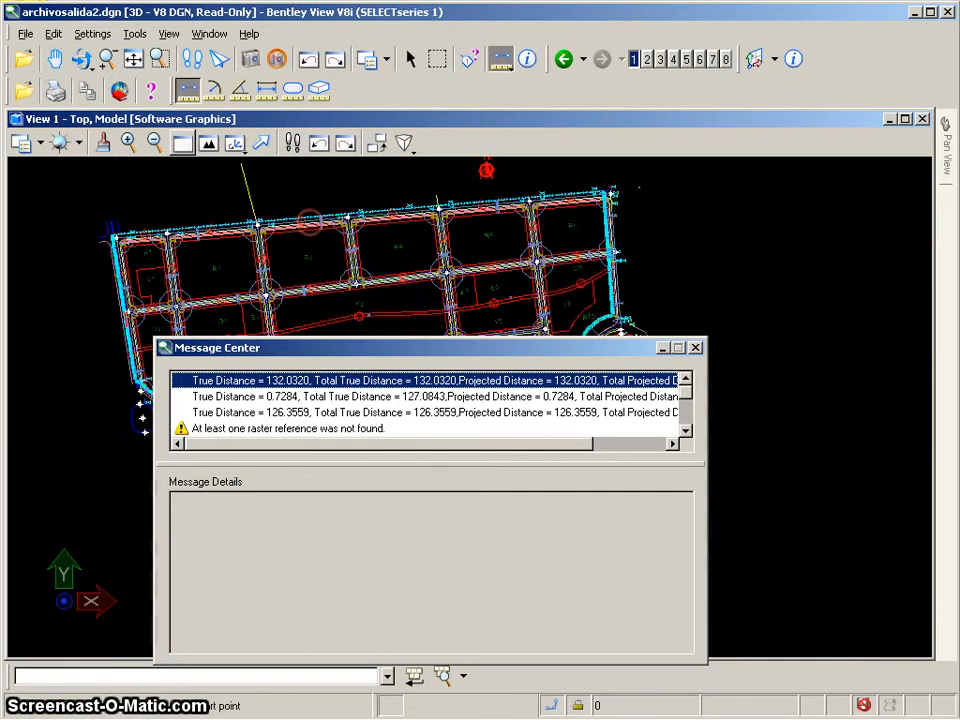
scroll(309, 222, "up", 2)
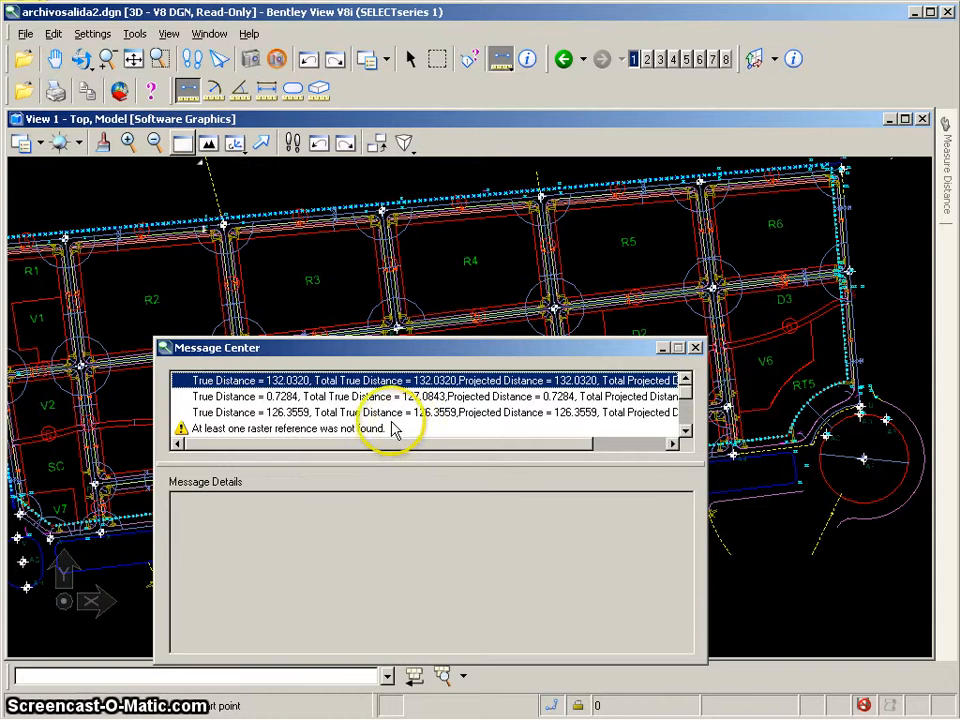
Step: Measure block R3's upper edge between its two corners again and widen the Message Center to show the full entries
left_click(193, 96)
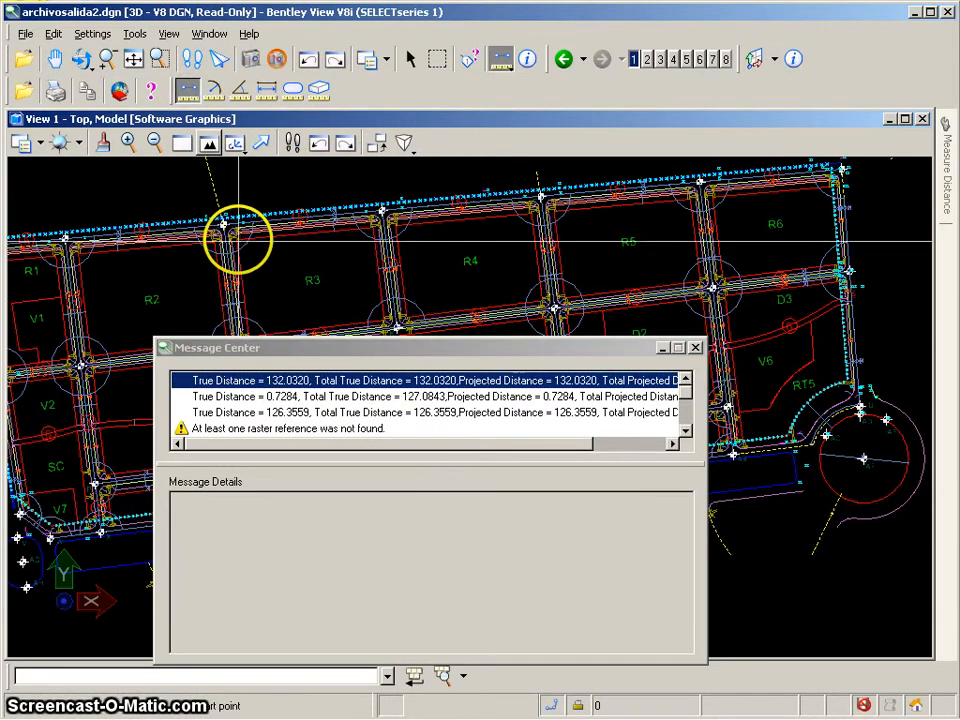
left_click(236, 240)
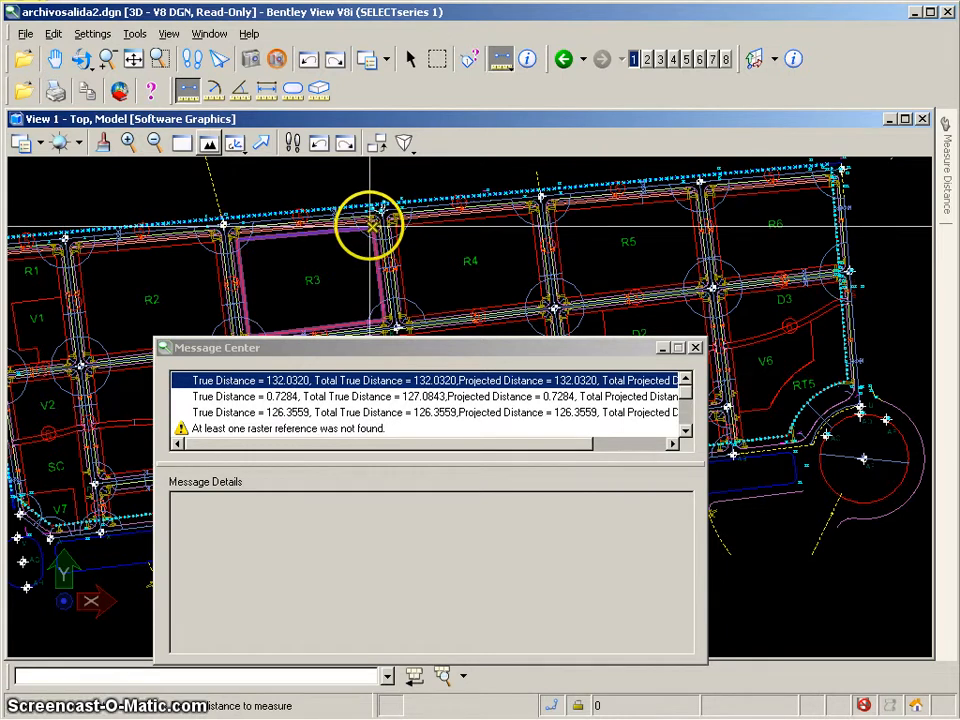
left_click(372, 228)
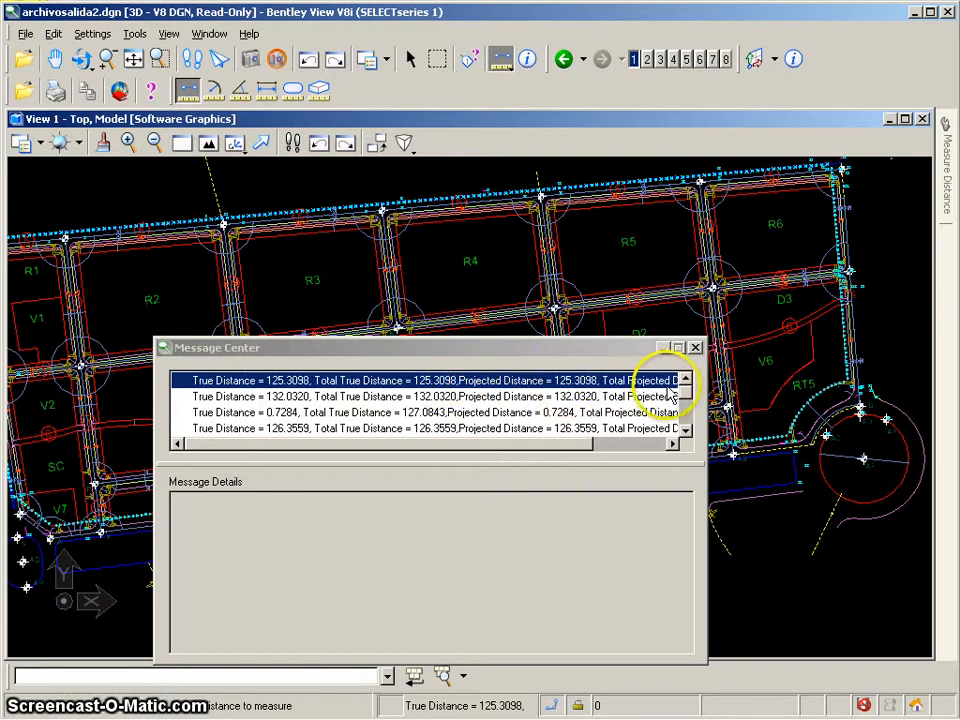
left_click_drag(709, 392, 824, 392)
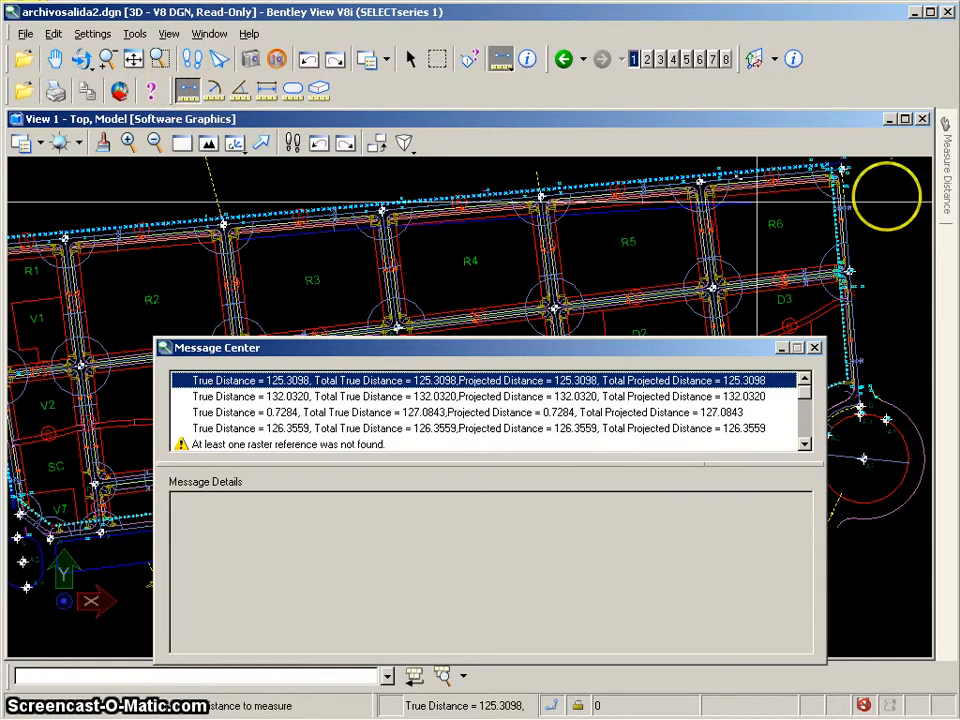
Step: Undock the Measure Distance window so it floats over the drawing beside block R3, and close the Message Center
mouse_move(950, 185)
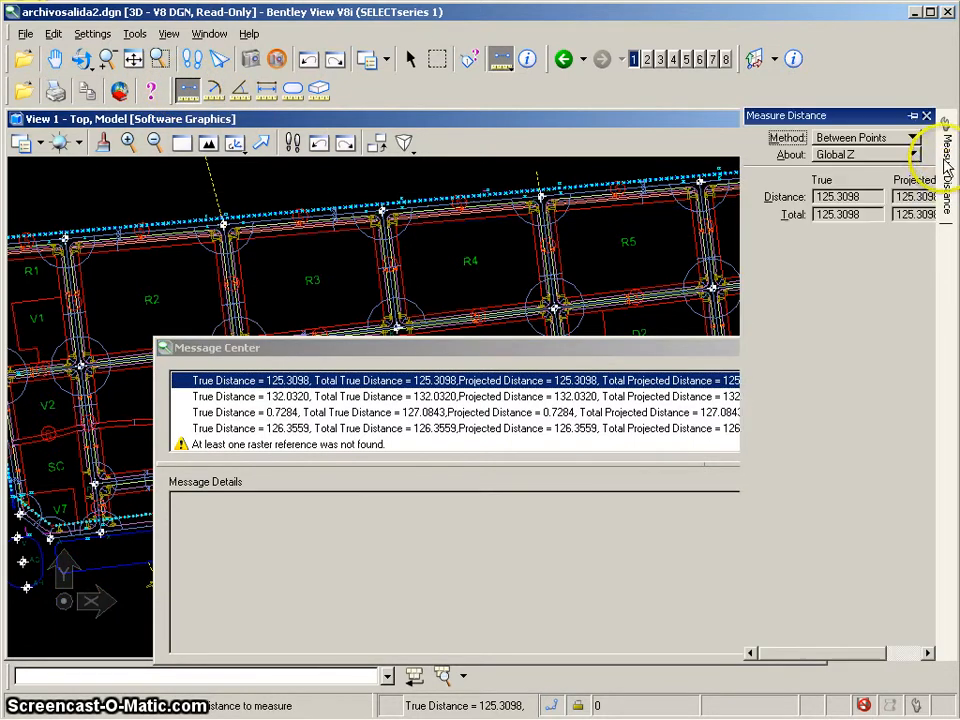
left_click(912, 118)
left_click_drag(890, 120, 576, 228)
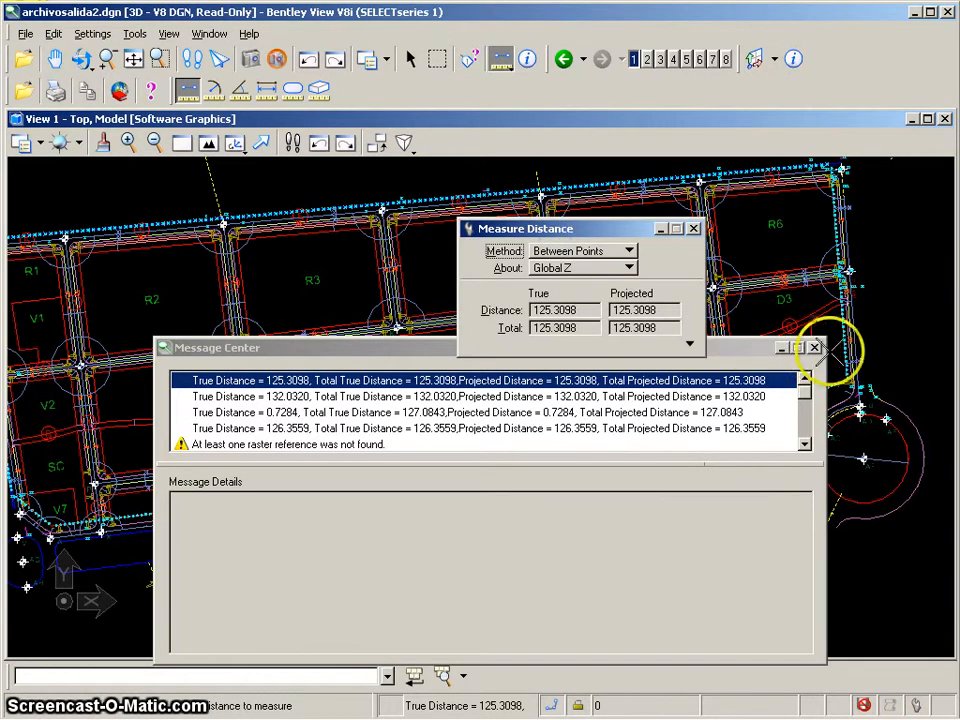
left_click(815, 348)
left_click_drag(584, 240, 178, 224)
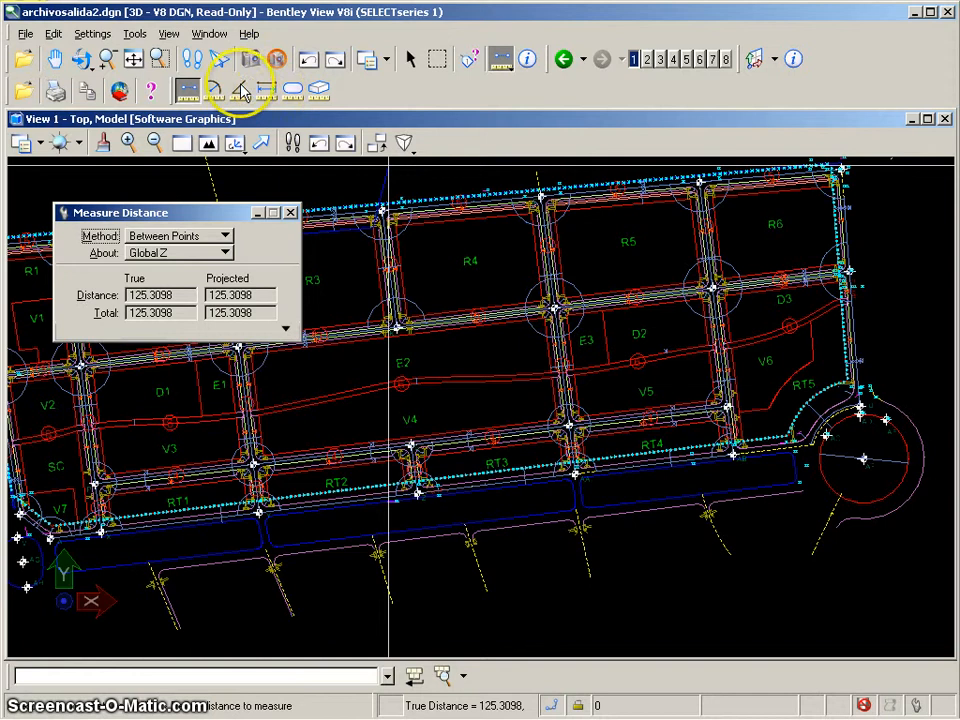
Step: Measure block R4's left edge from its upper-left to its lower-left corner and expand the results to show coordinates and deltas
left_click(187, 89)
left_click(233, 143)
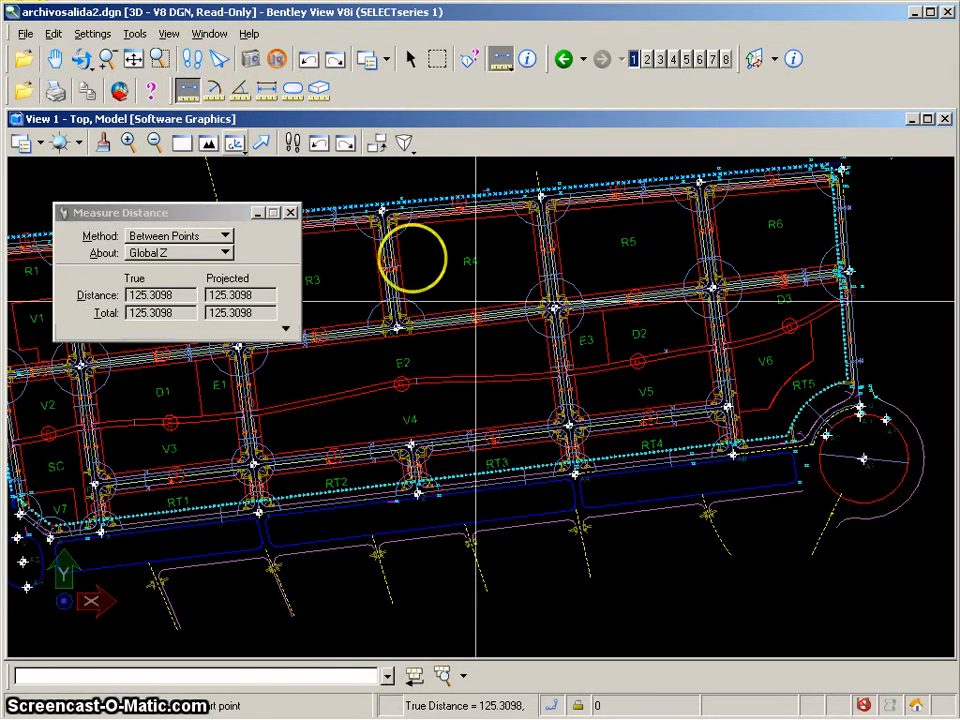
left_click(436, 220)
scroll(436, 220, "up", 2)
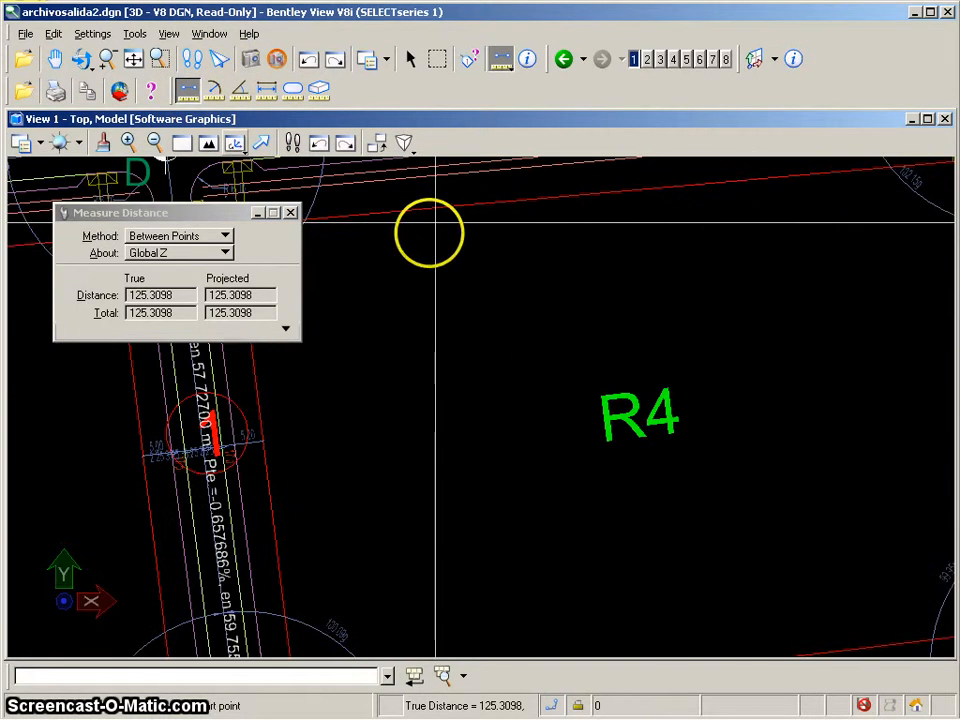
middle_click_drag(430, 232, 693, 222)
scroll(693, 222, "down", 2)
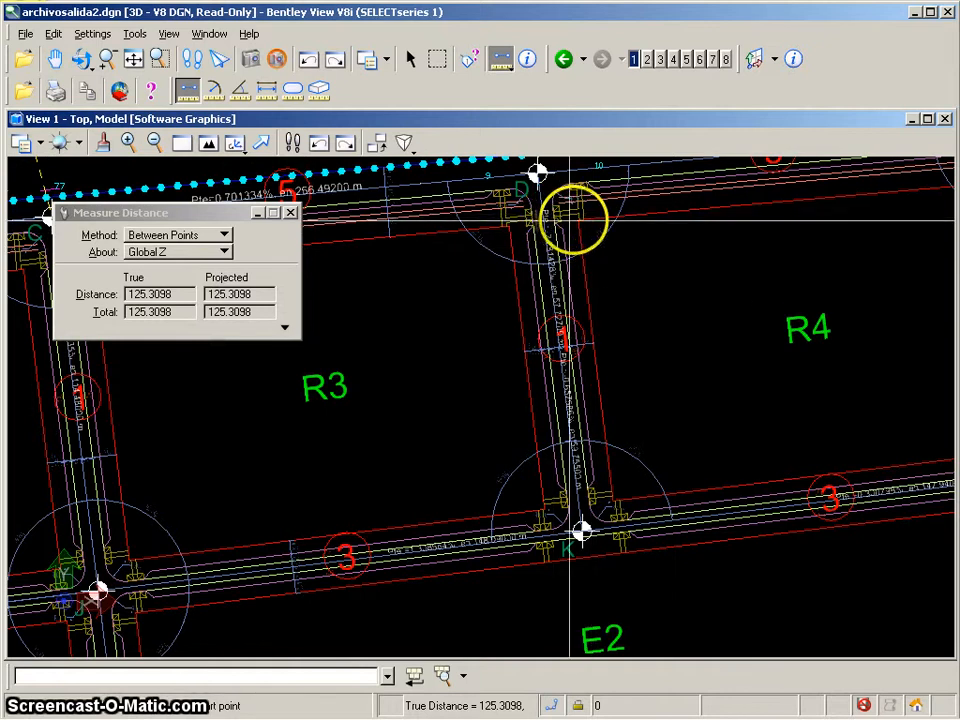
left_click(578, 215)
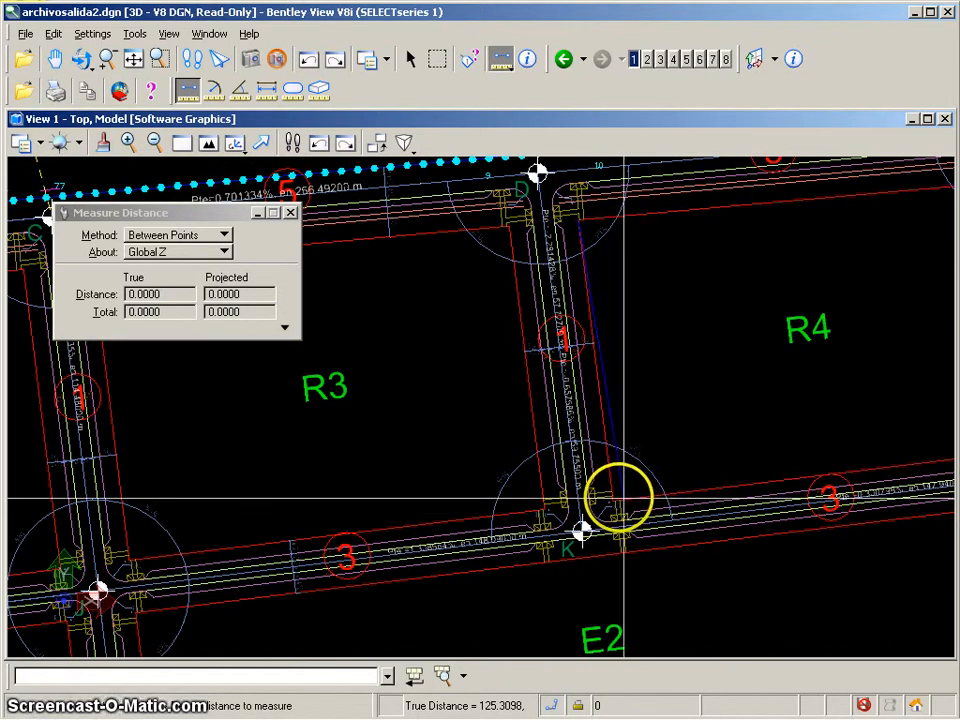
left_click(611, 497)
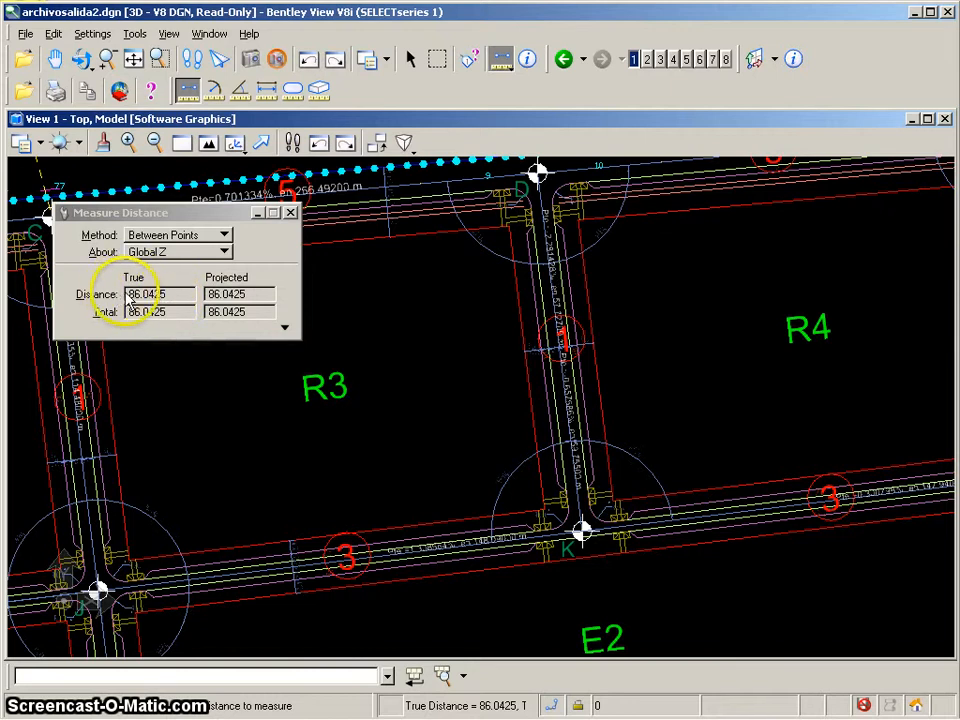
left_click(286, 330)
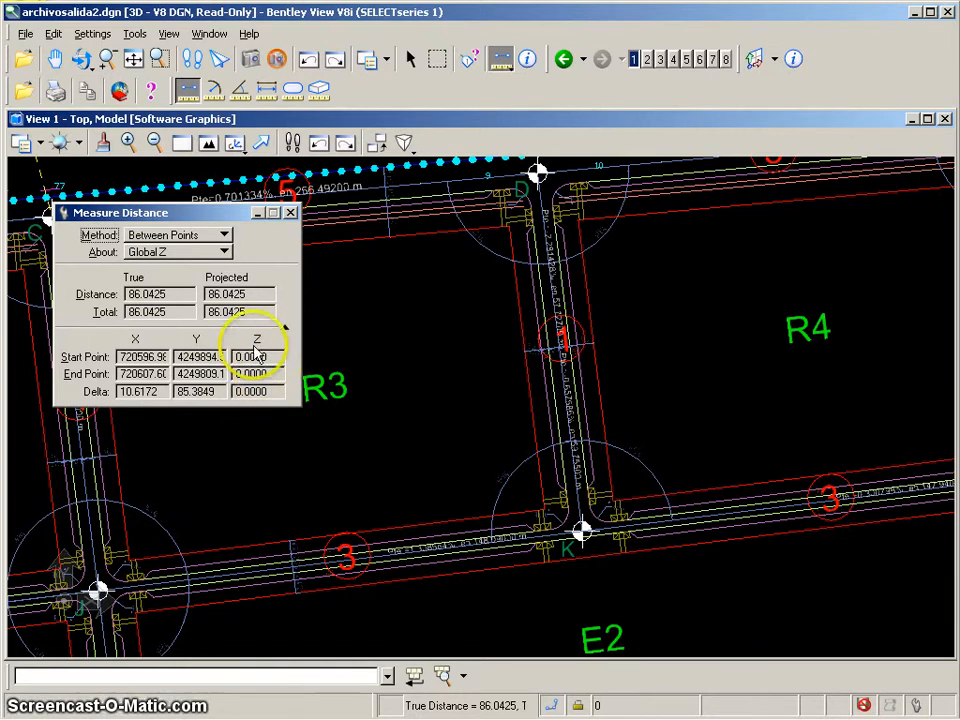
Step: Set the distance measuring method to Along Element and select block R4's outline, starting at its upper-left corner
left_click(225, 238)
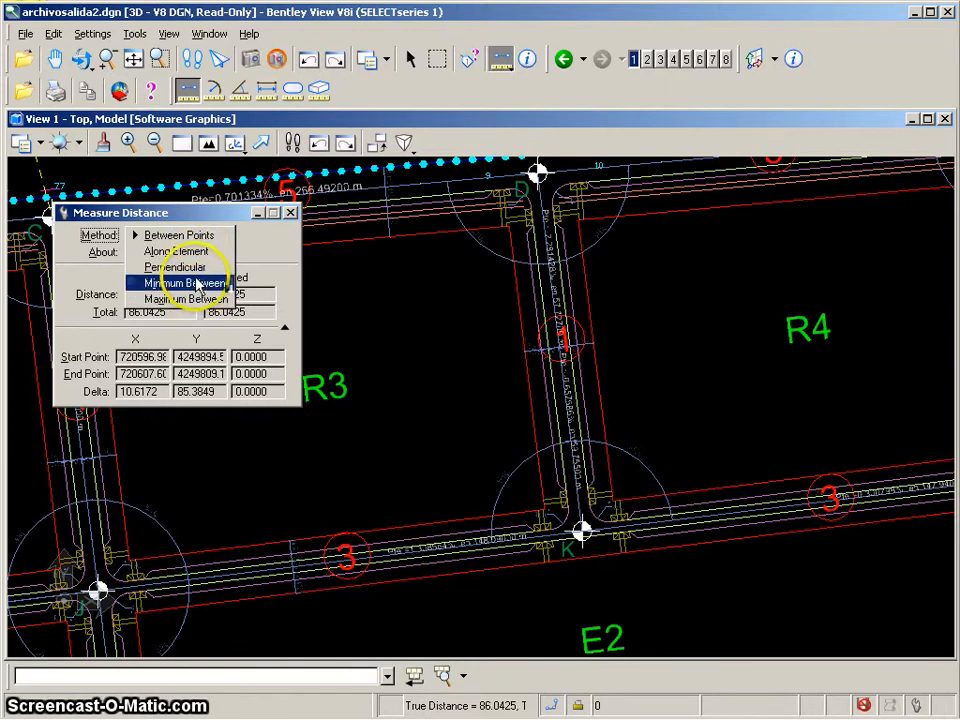
left_click(178, 251)
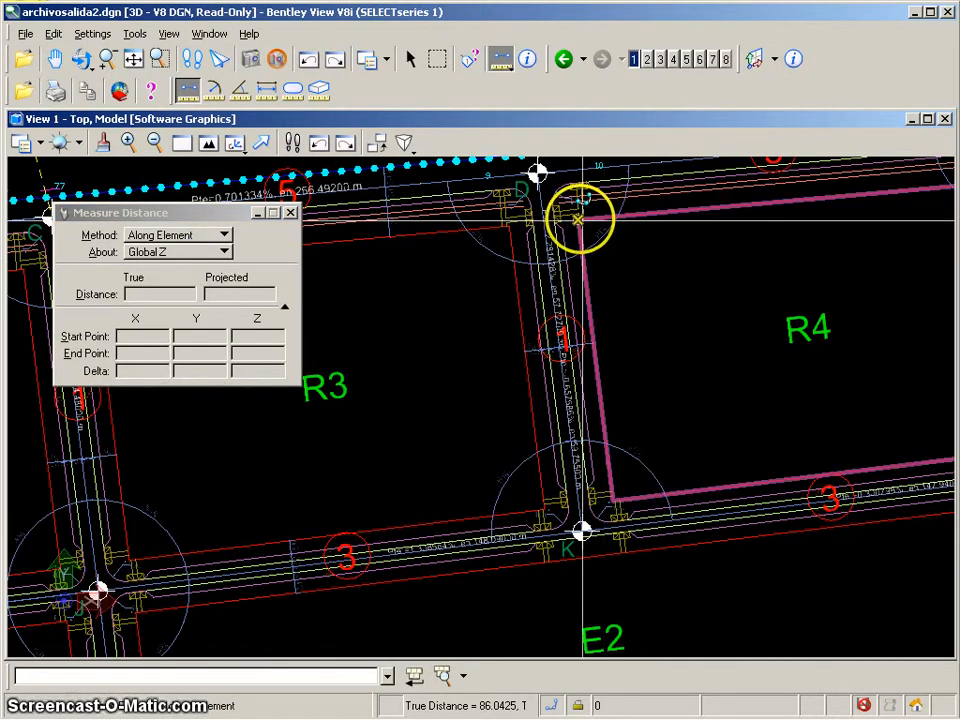
scroll(694, 348, "down", 6)
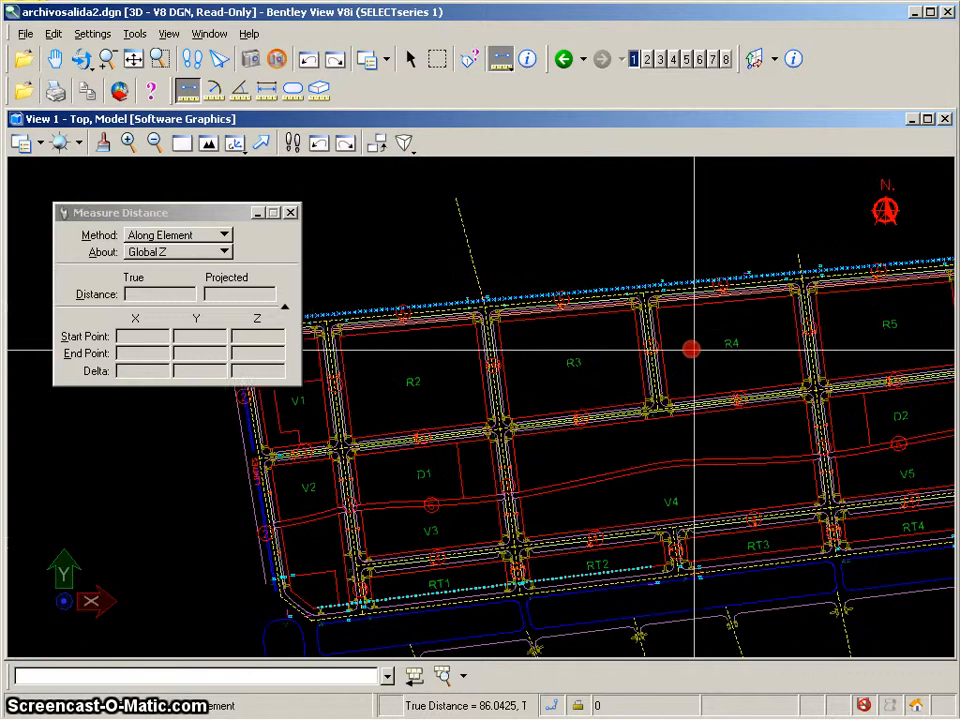
mouse_move(694, 348)
middle_mouse_down()
mouse_move(543, 341)
mouse_move(542, 323)
middle_mouse_up()
scroll(543, 340, "up", 4)
scroll(547, 322, "up", 2)
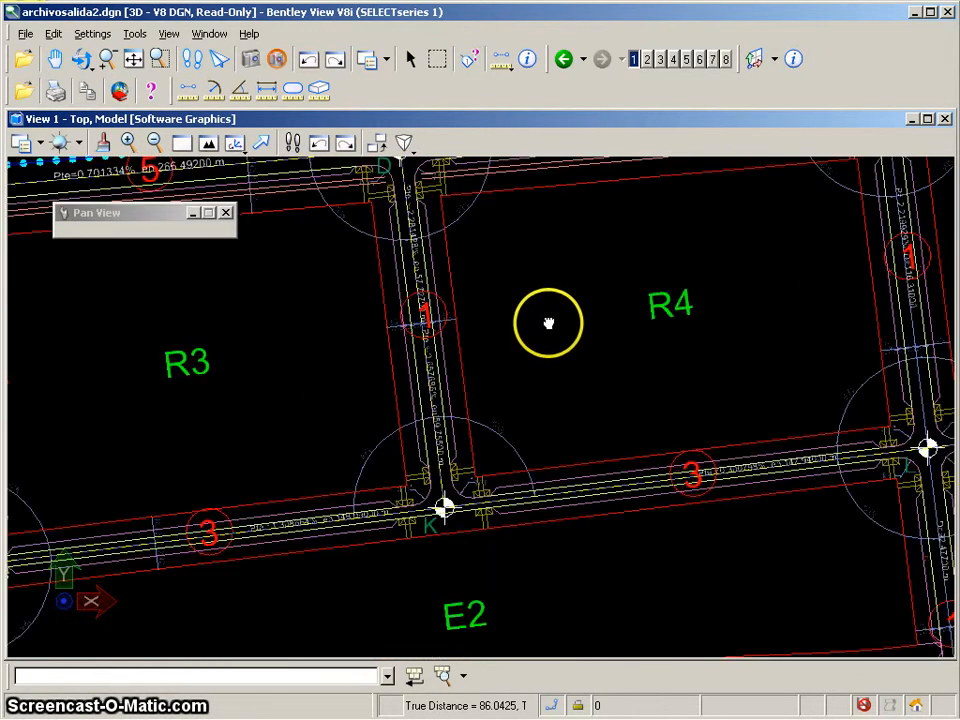
left_click(549, 323)
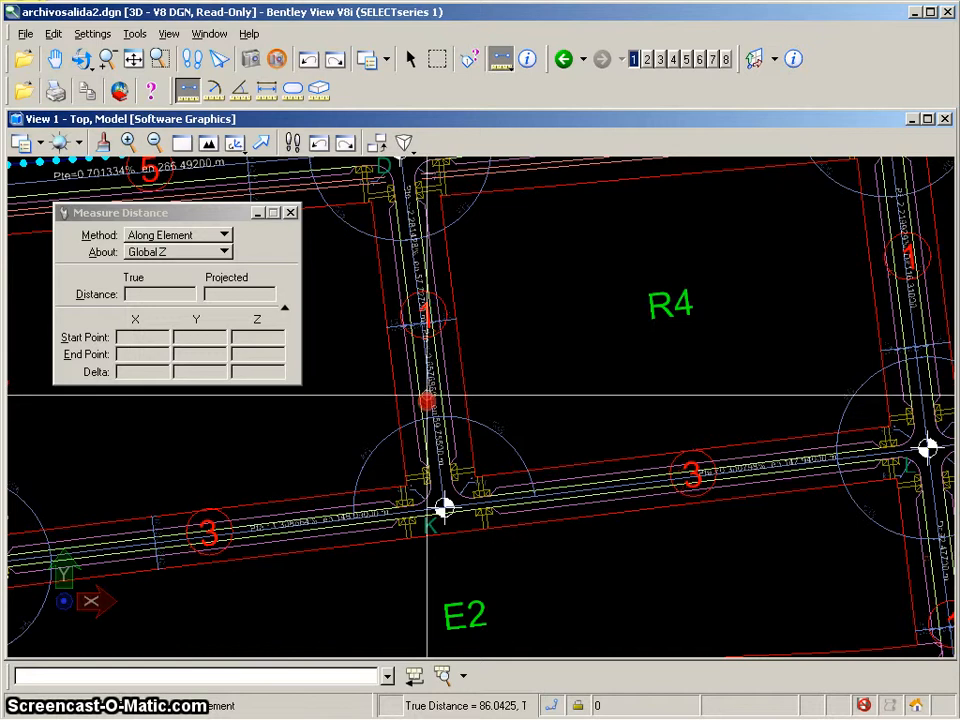
middle_click_drag(521, 326, 483, 379)
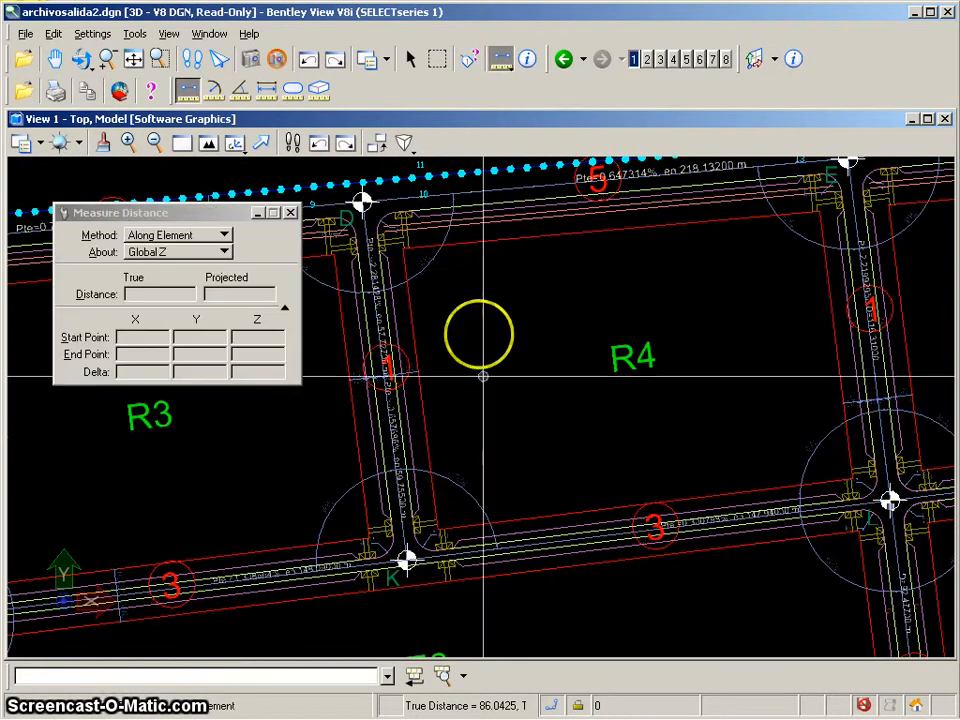
left_click(402, 248)
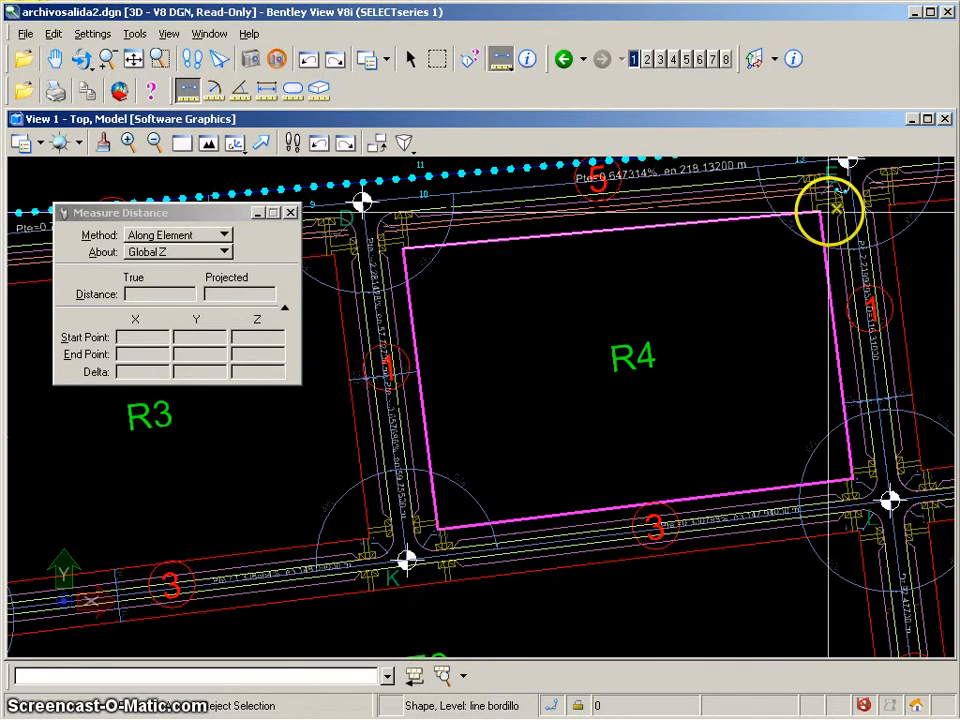
Step: Measure along block R4's outline through its upper-right, lower-right and lower-left corners back to the upper-left corner
left_click(820, 212)
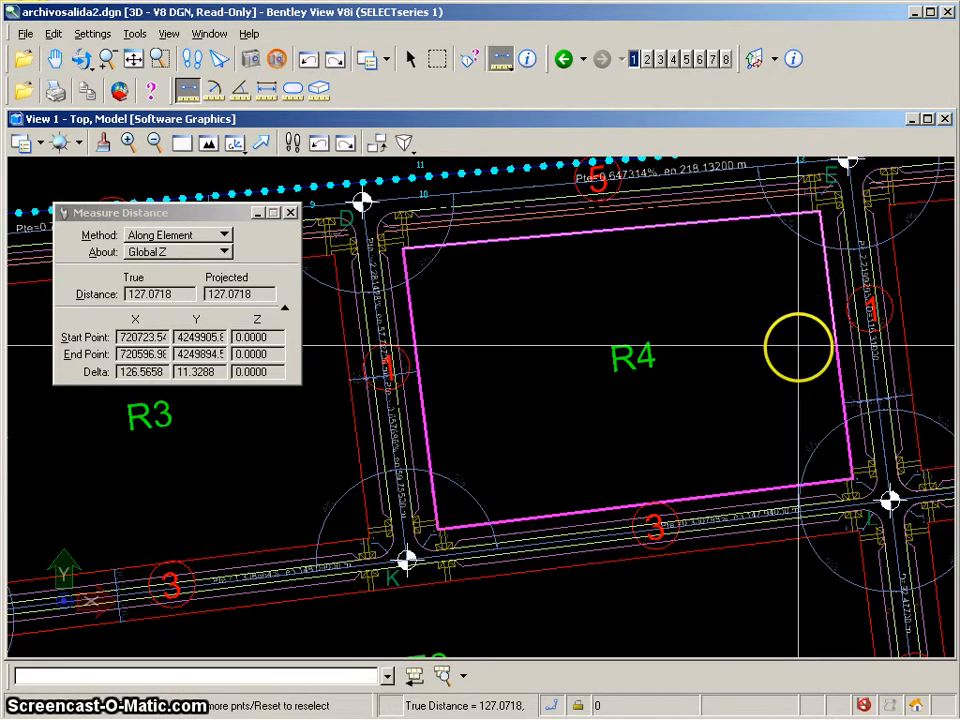
left_click(850, 480)
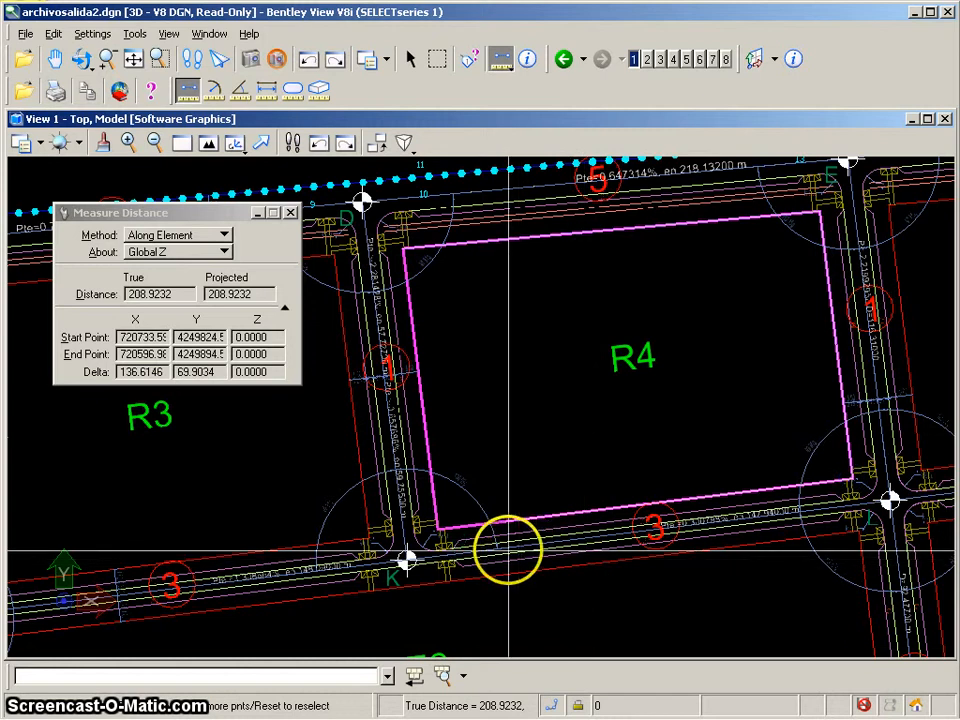
left_click(437, 527)
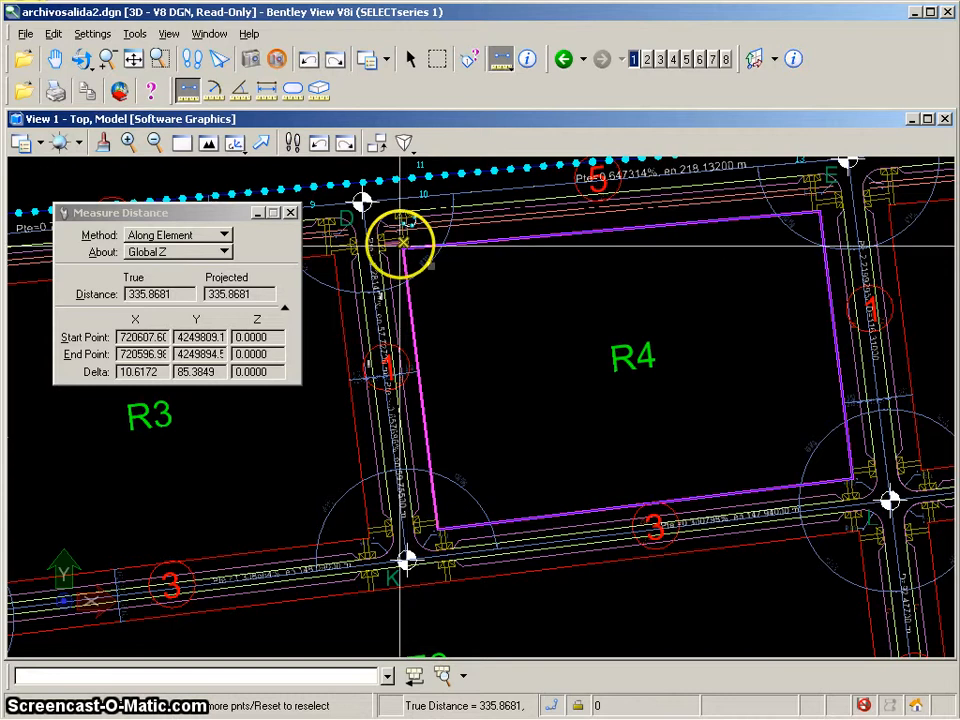
left_click(402, 247)
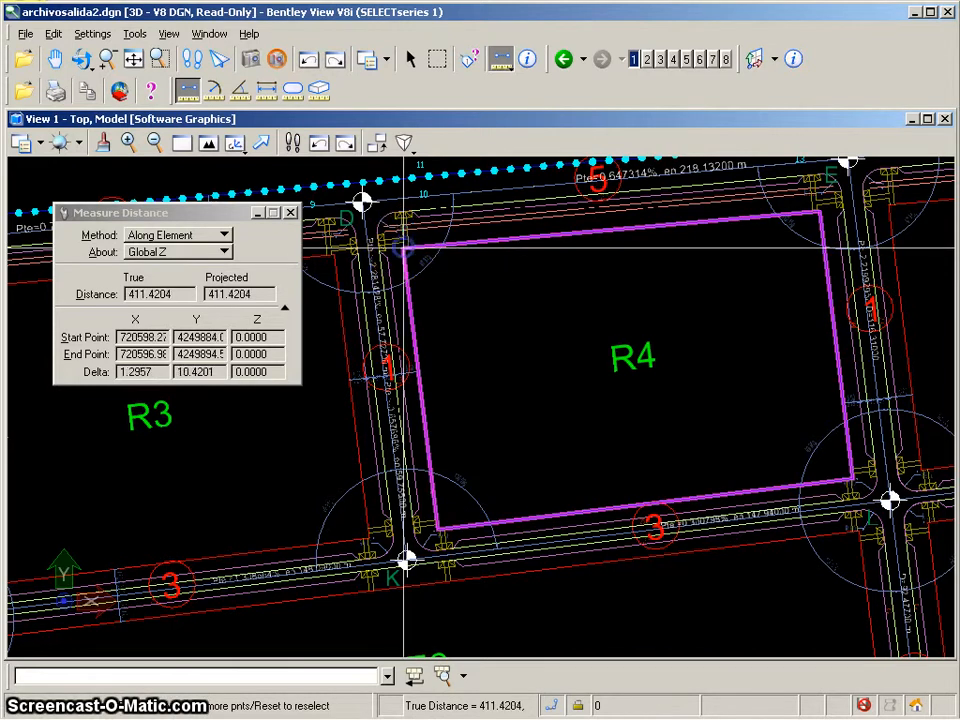
Step: Set the distance measuring method to Perpendicular and try a measurement from block R4's outline to a point on its lower edge
right_click(404, 246)
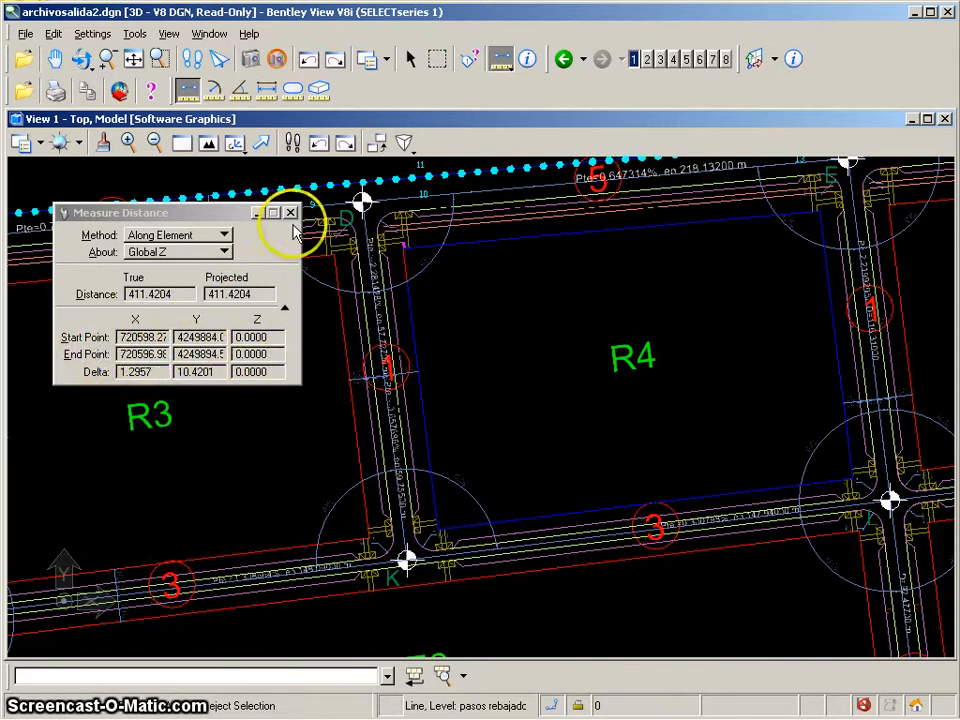
left_click(222, 234)
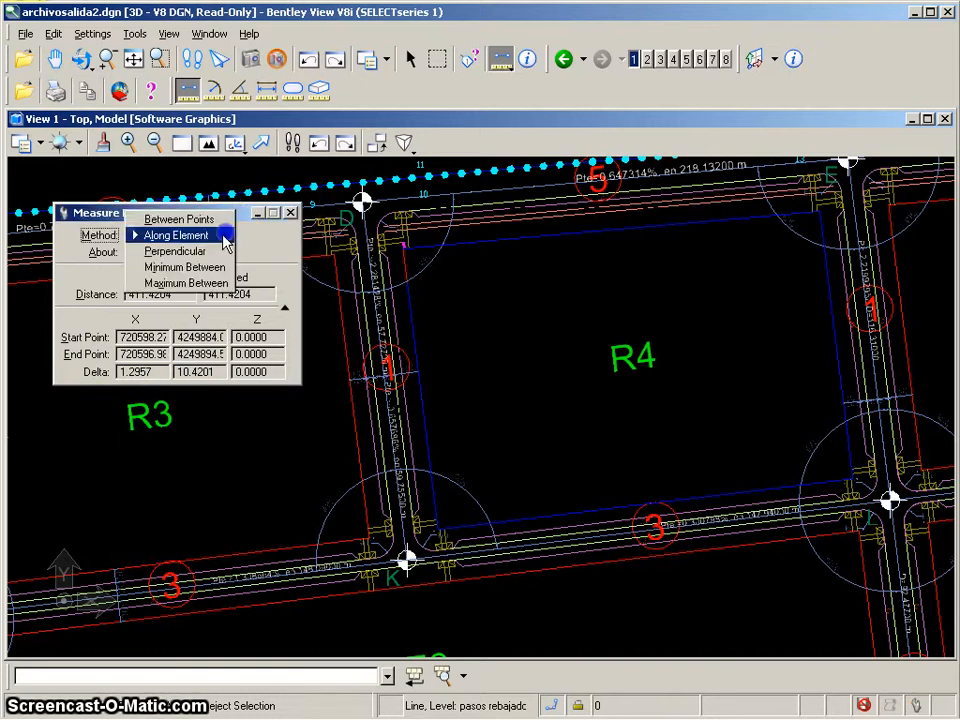
left_click(214, 251)
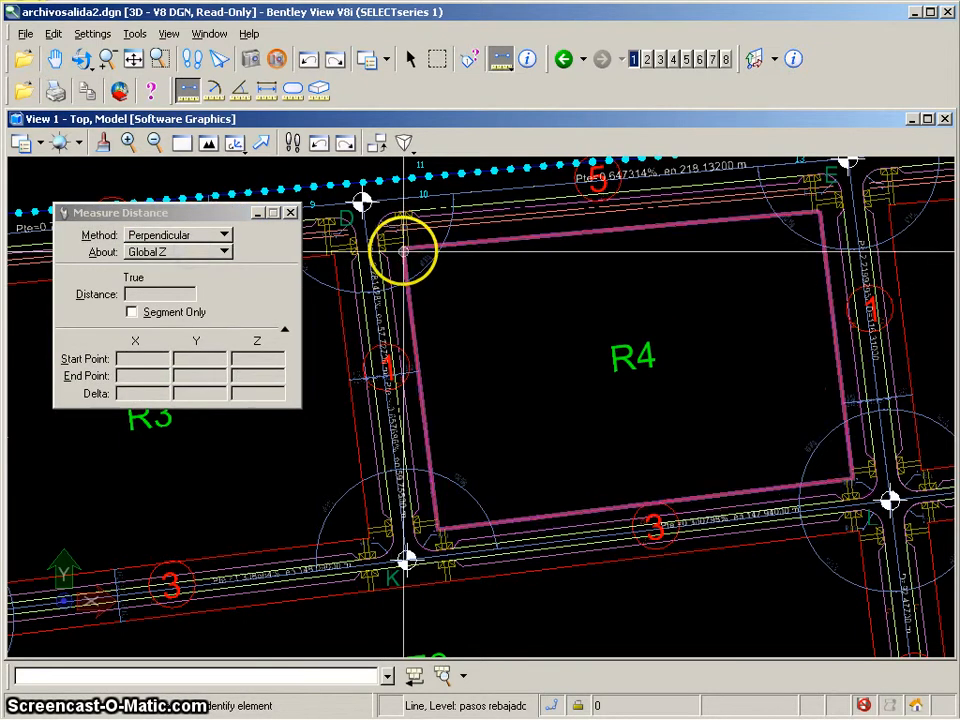
left_click(576, 234)
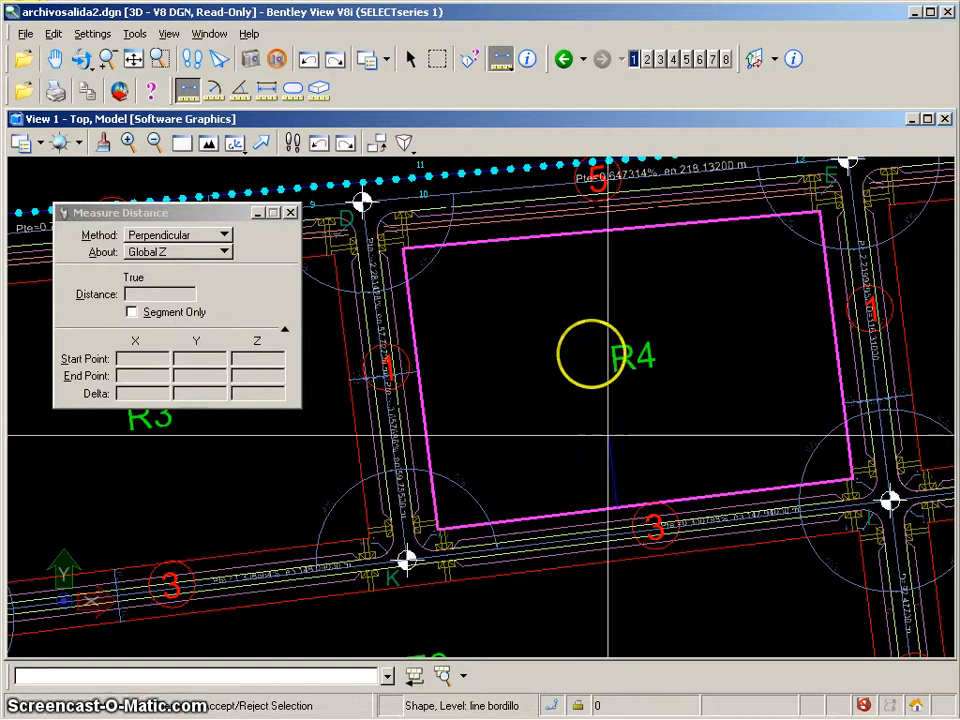
left_click(618, 509)
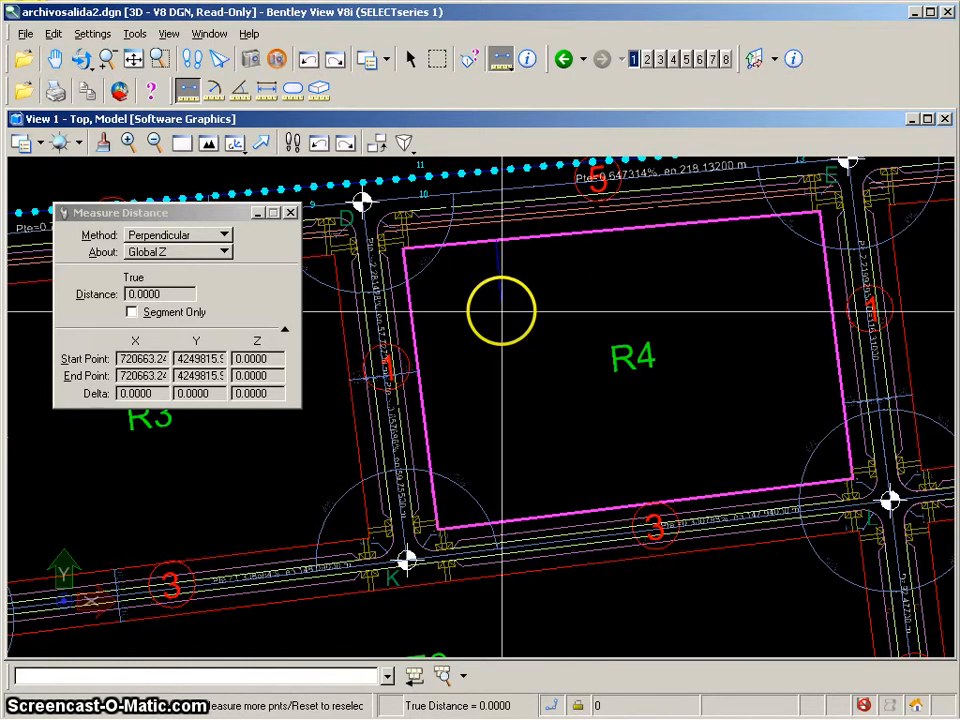
key("Escape")
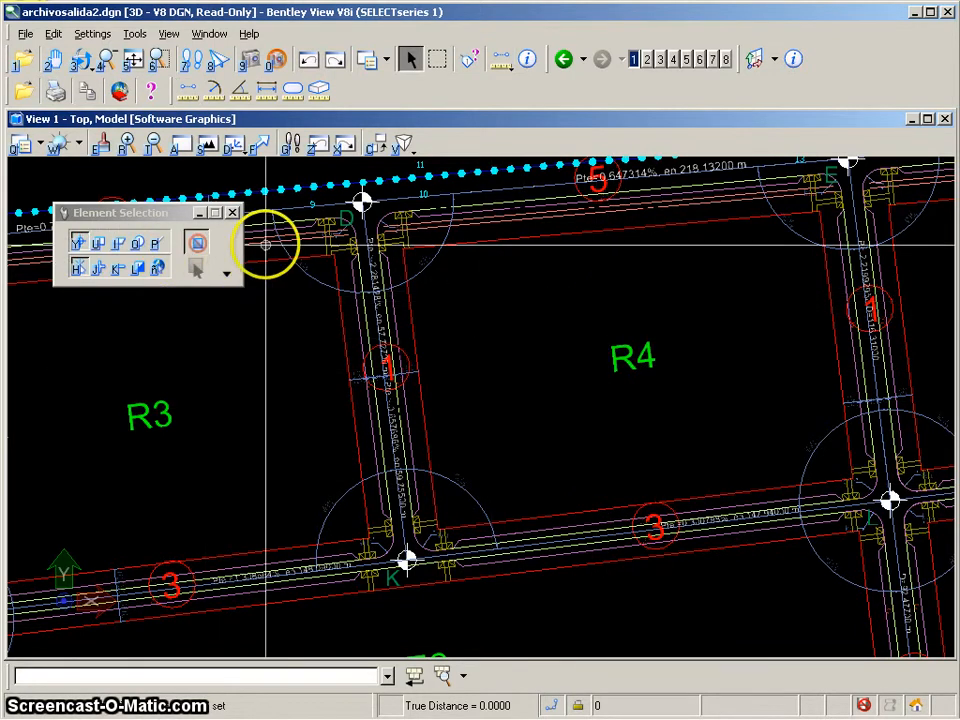
Step: Restart Measure Distance and measure the perpendicular distances from block R4's upper edge to points on the street lines above it
left_click(188, 90)
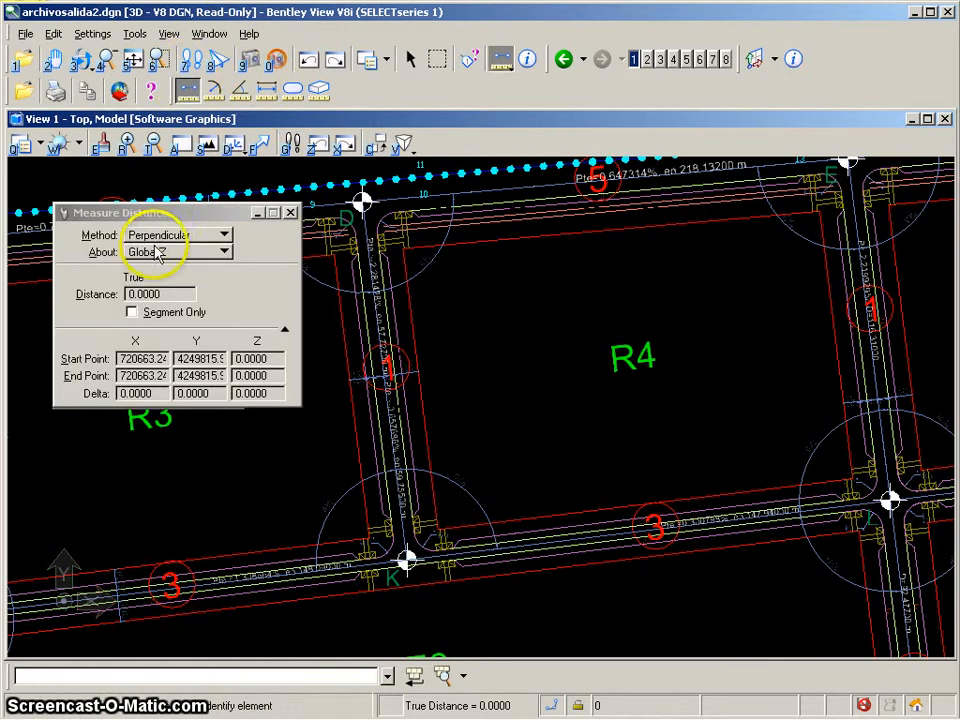
left_click(466, 242)
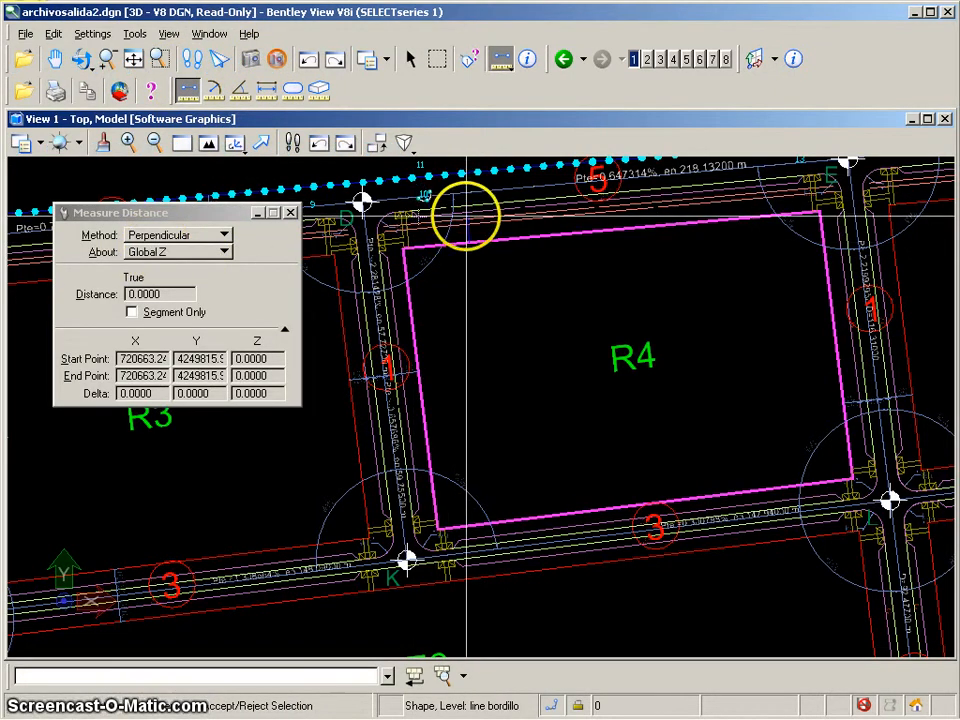
scroll(466, 222, "up", 4)
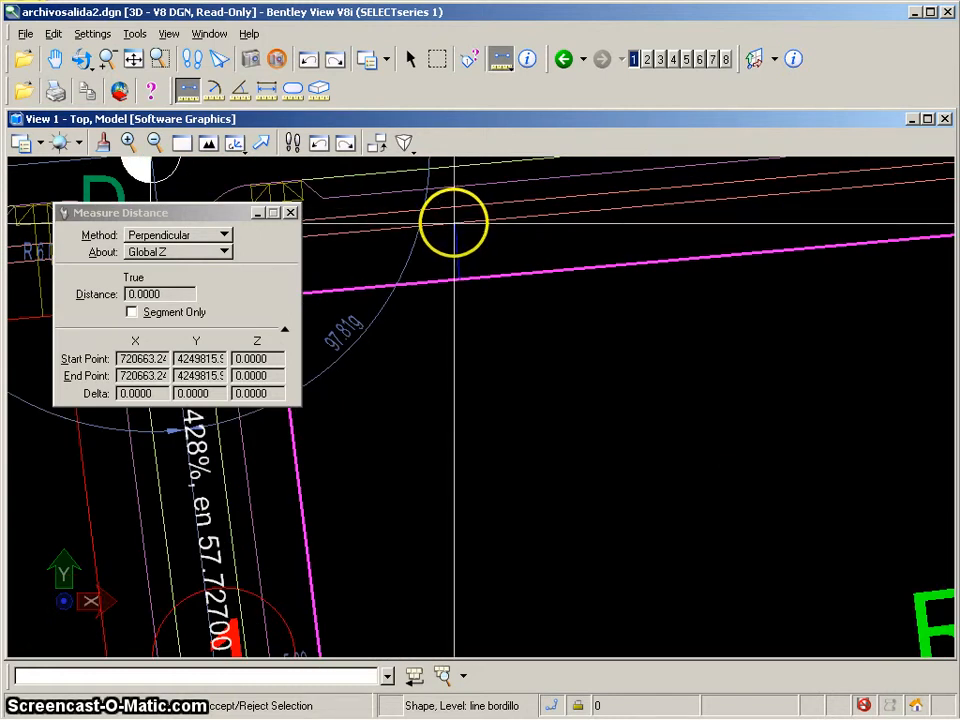
left_click(455, 222)
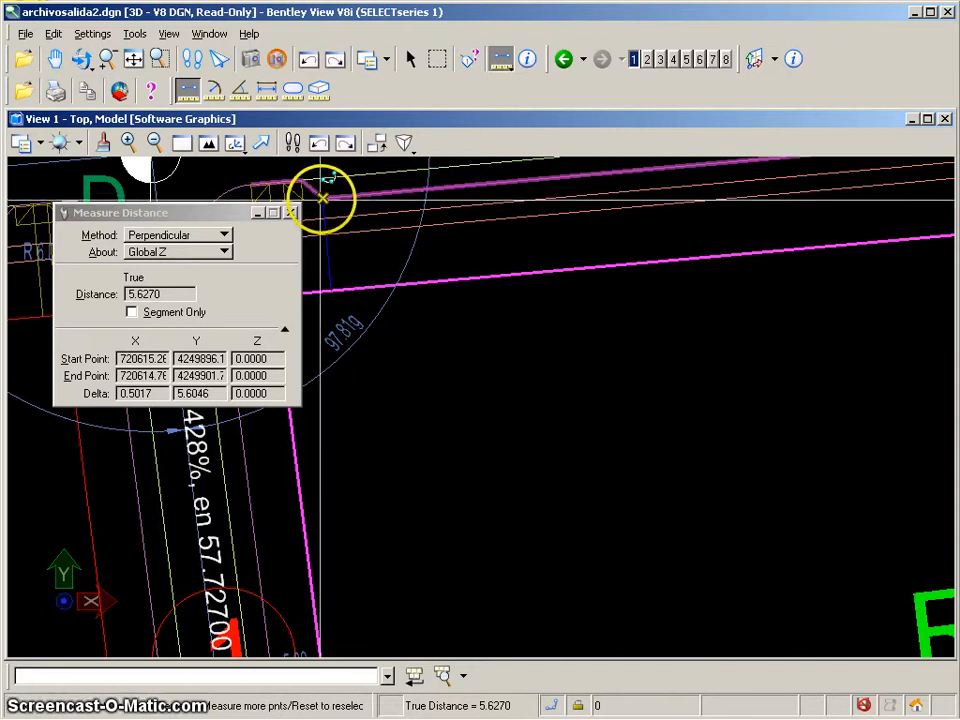
left_click(321, 200)
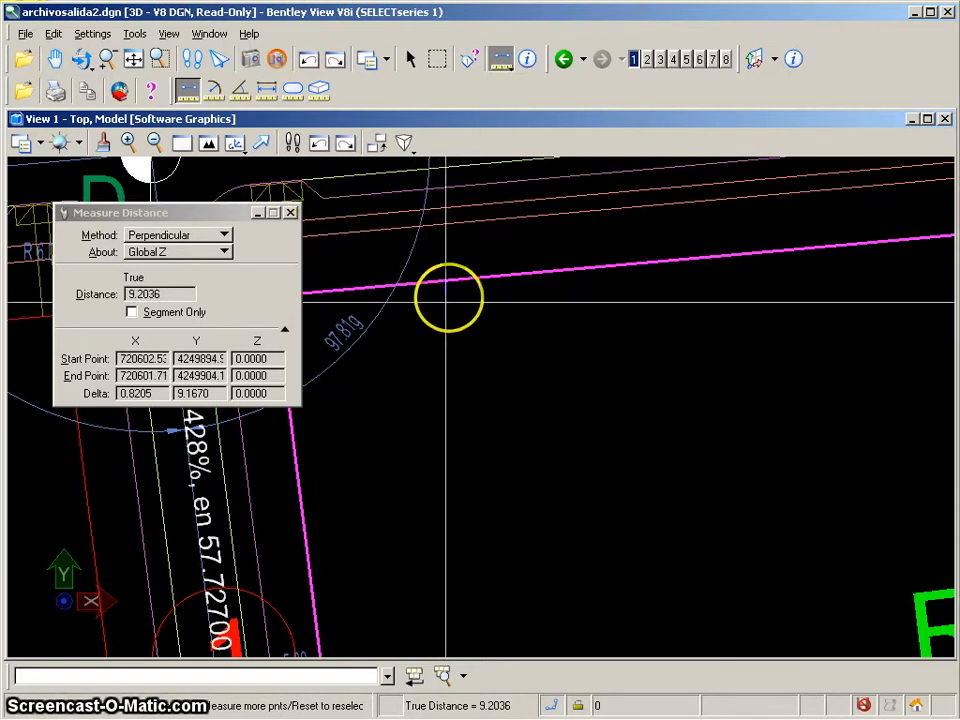
left_click(481, 222)
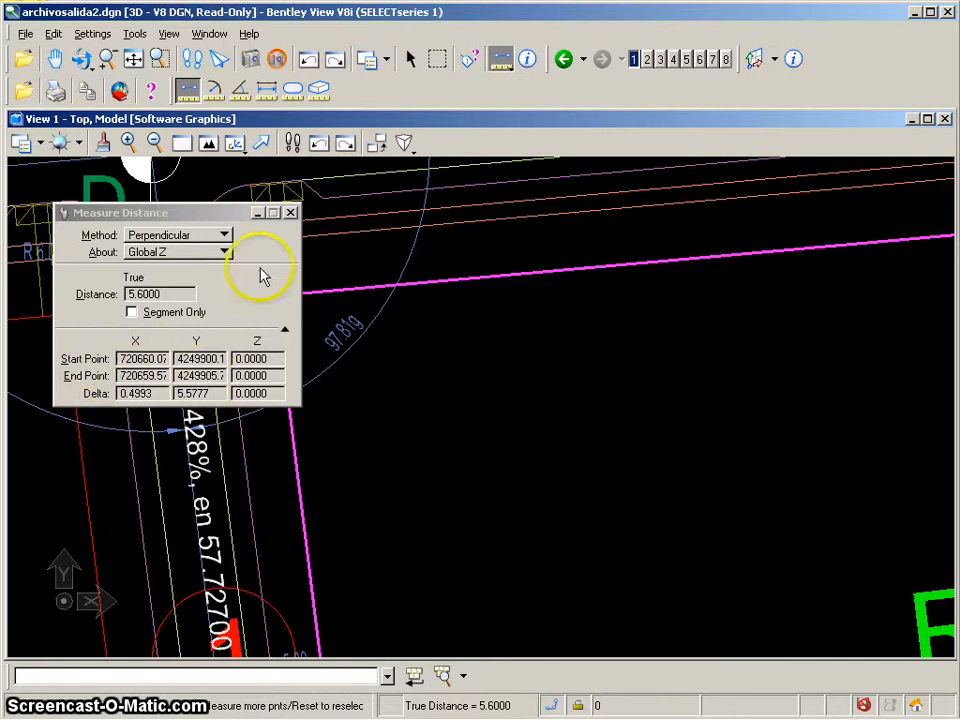
Step: Set the method to Minimum Between and measure from block R4's upper edge to the street line above it
left_click(227, 236)
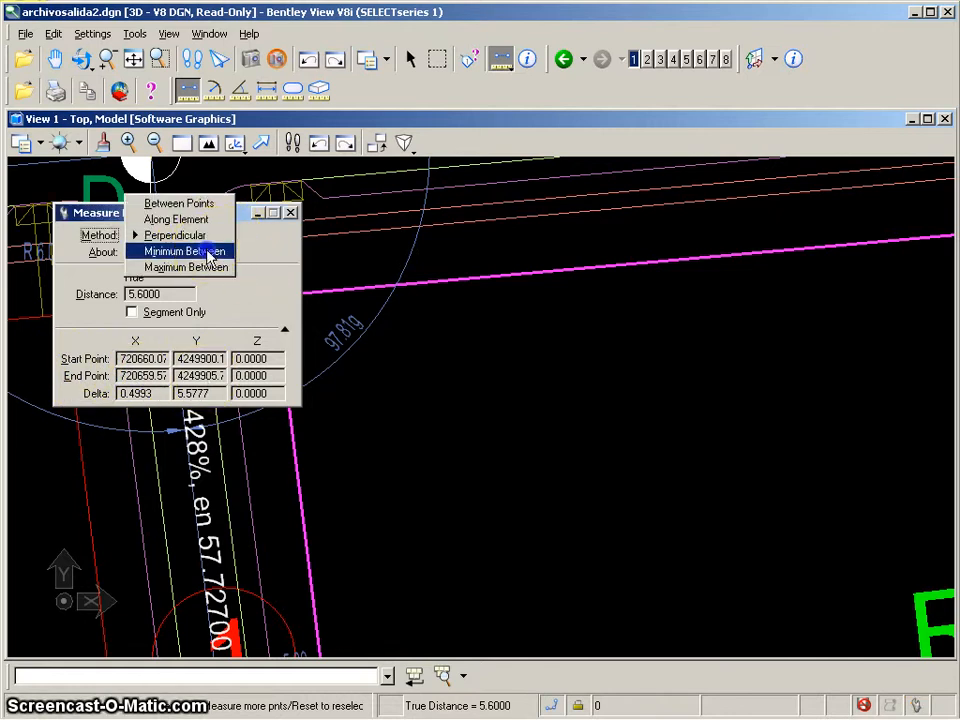
left_click(208, 253)
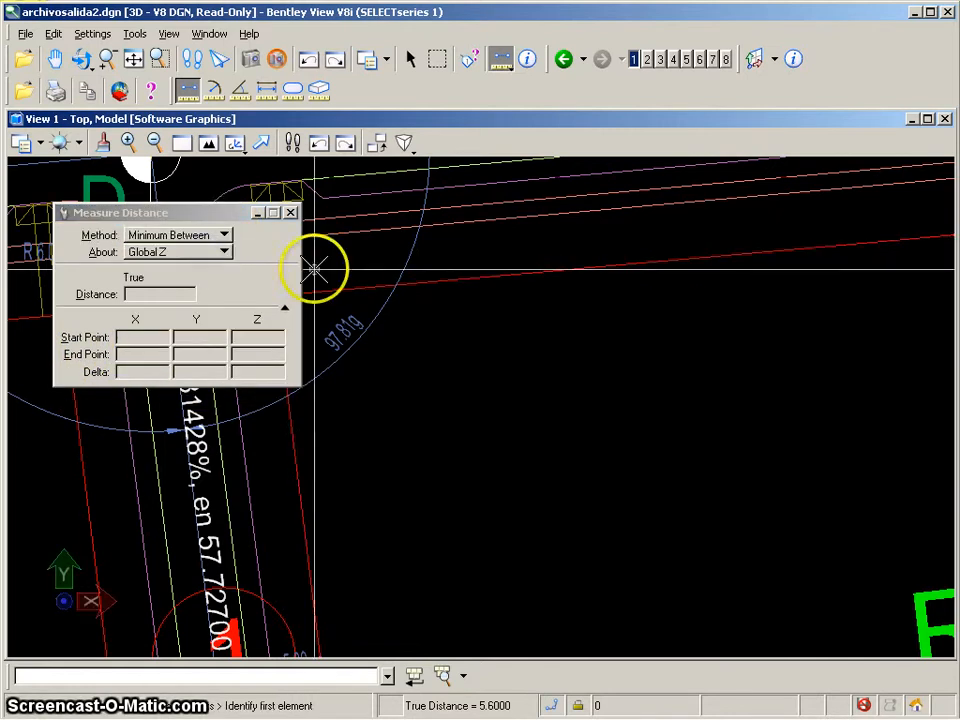
left_click(528, 271)
left_click(522, 221)
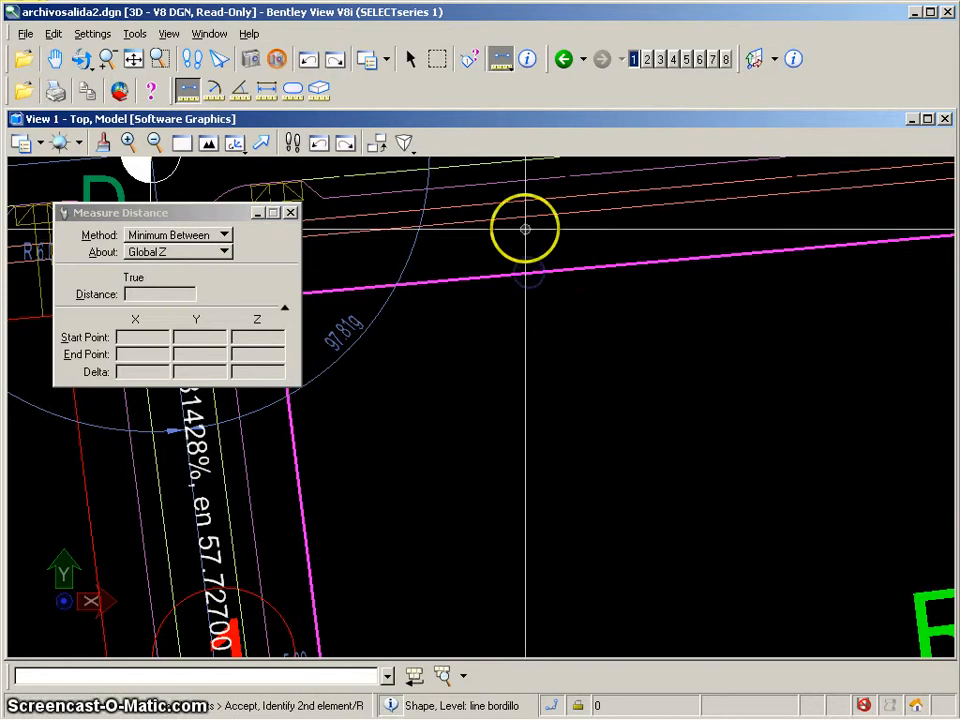
left_click(521, 219)
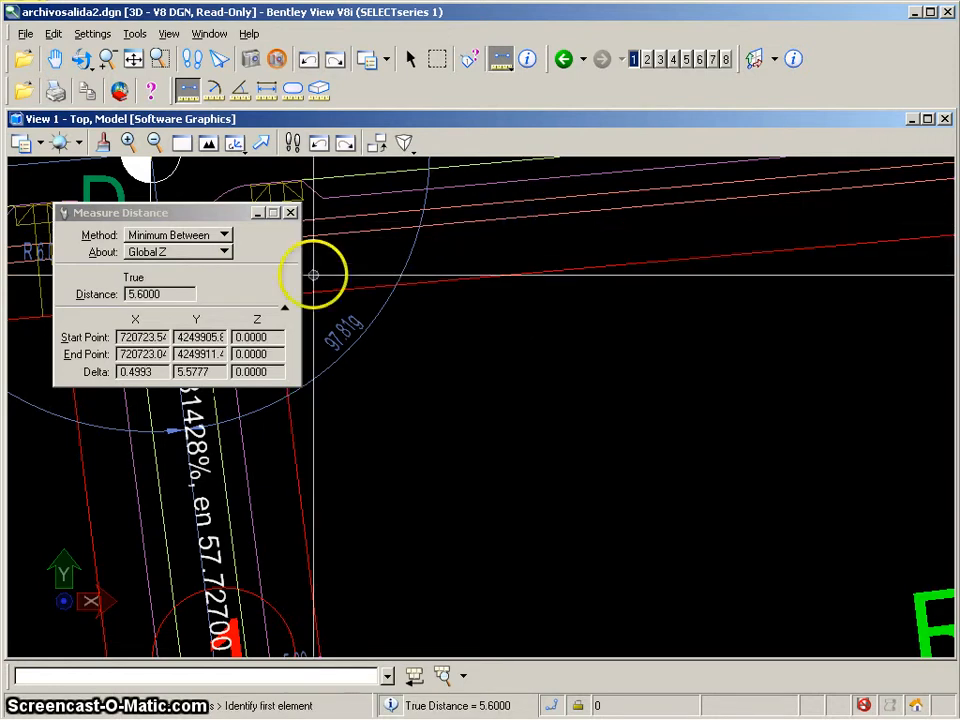
Step: Measure the distance between block R4's outline and an adjacent street line with the Maximum Between method, and close the measuring window
left_click(224, 240)
left_click(208, 251)
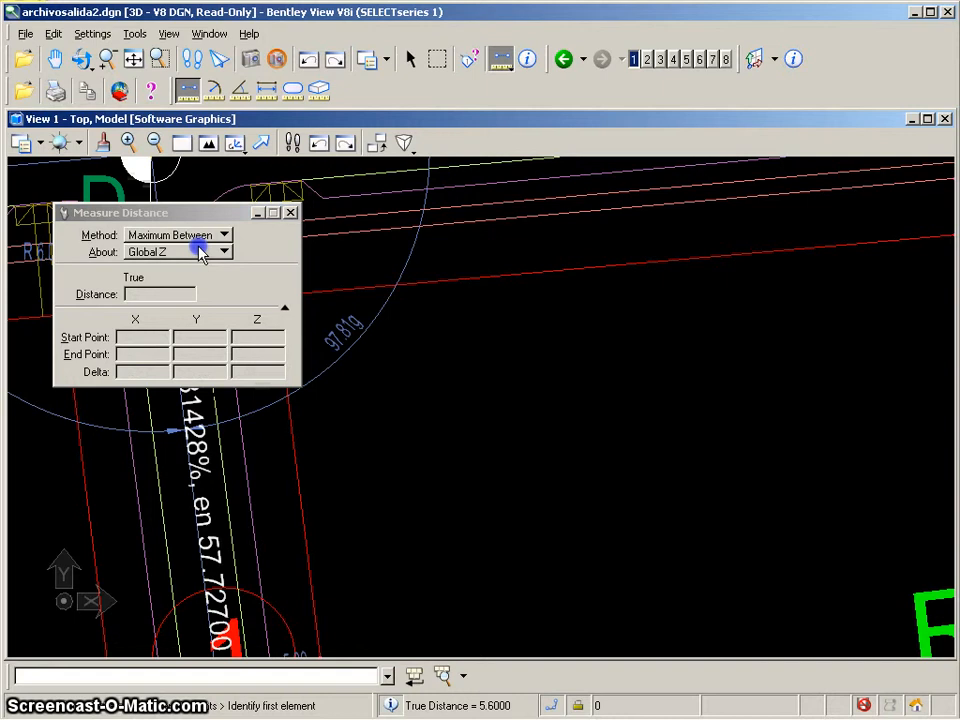
left_click(336, 287)
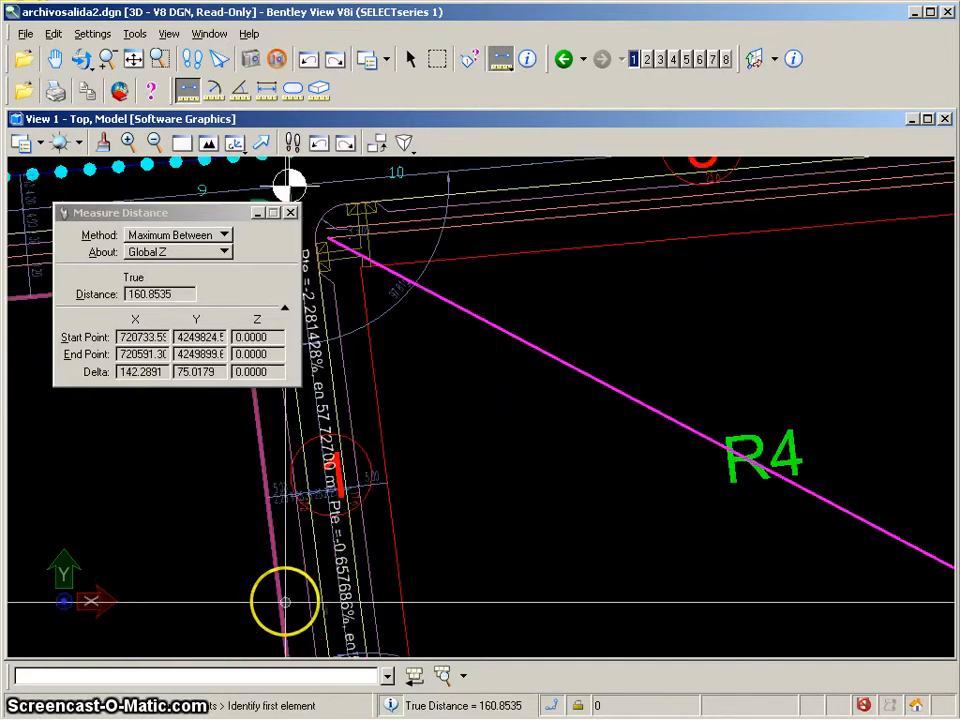
scroll(292, 599, "down", 2)
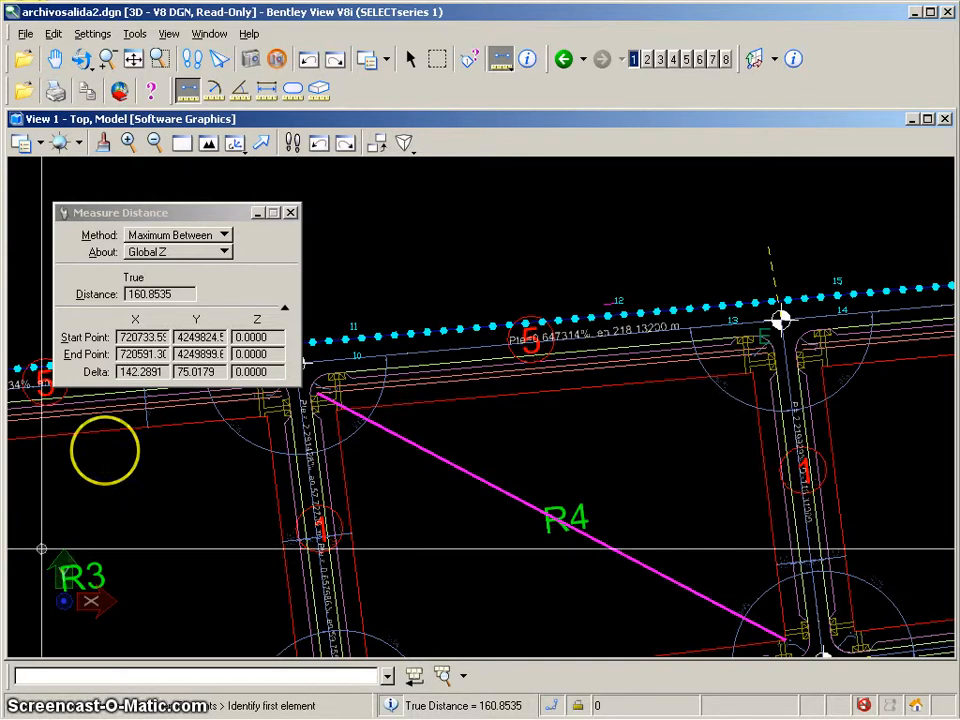
left_click(226, 236)
left_click(288, 218)
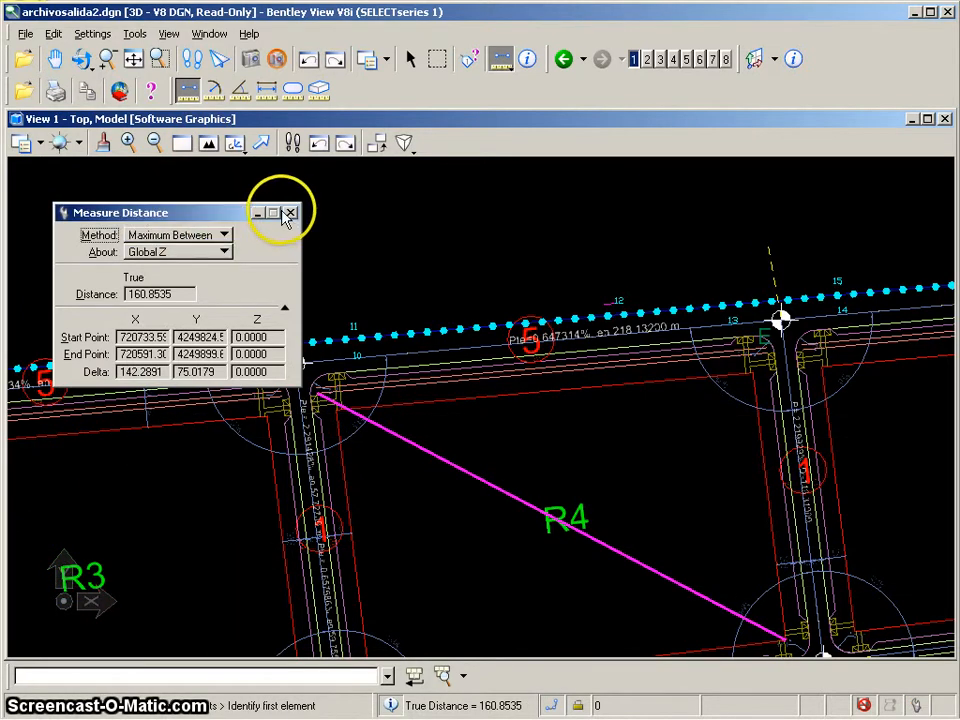
left_click(291, 213)
Step: Measure the radius of the rounded sidewalk corner at intersection L, between blocks R4 and E3
left_click(214, 91)
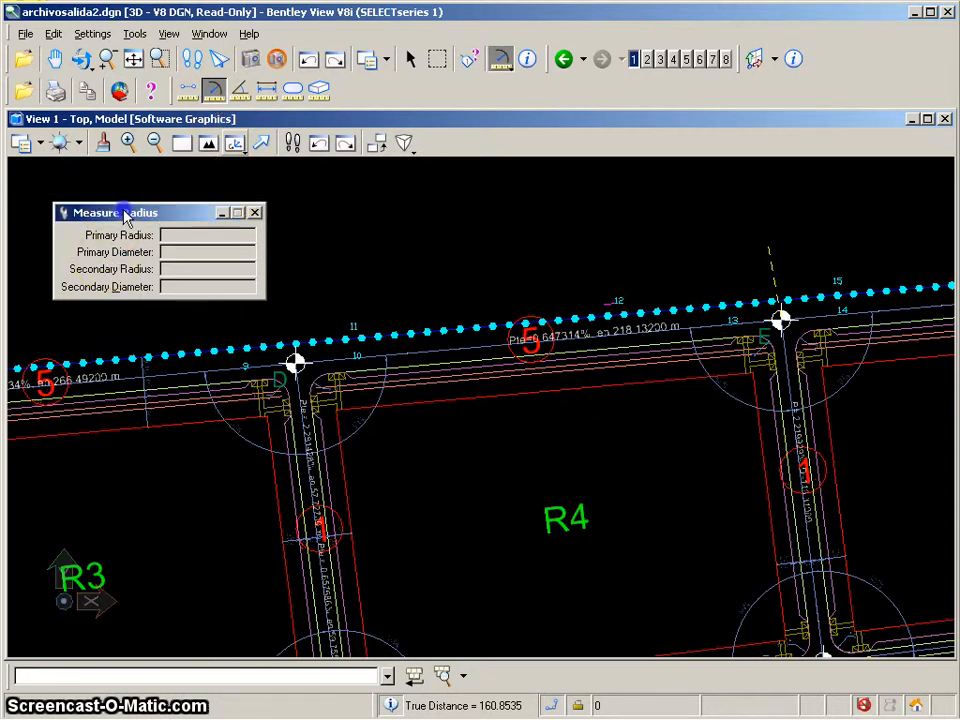
left_click_drag(124, 213, 122, 199)
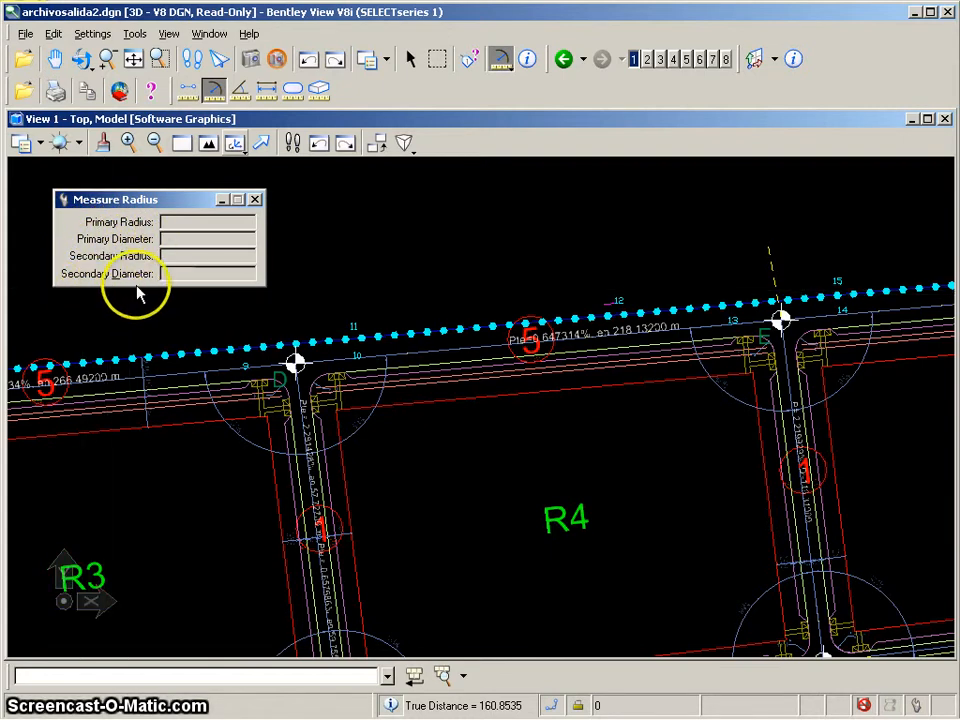
scroll(471, 422, "down", 2)
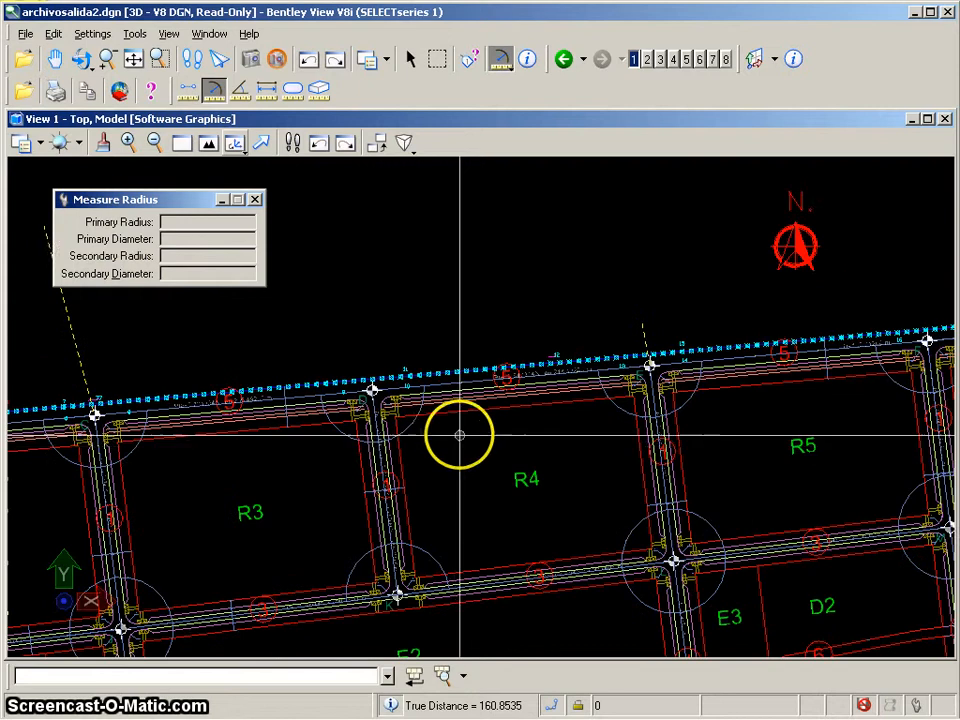
mouse_move(455, 446)
middle_mouse_down()
mouse_move(396, 396)
mouse_move(376, 344)
mouse_move(326, 330)
middle_mouse_up()
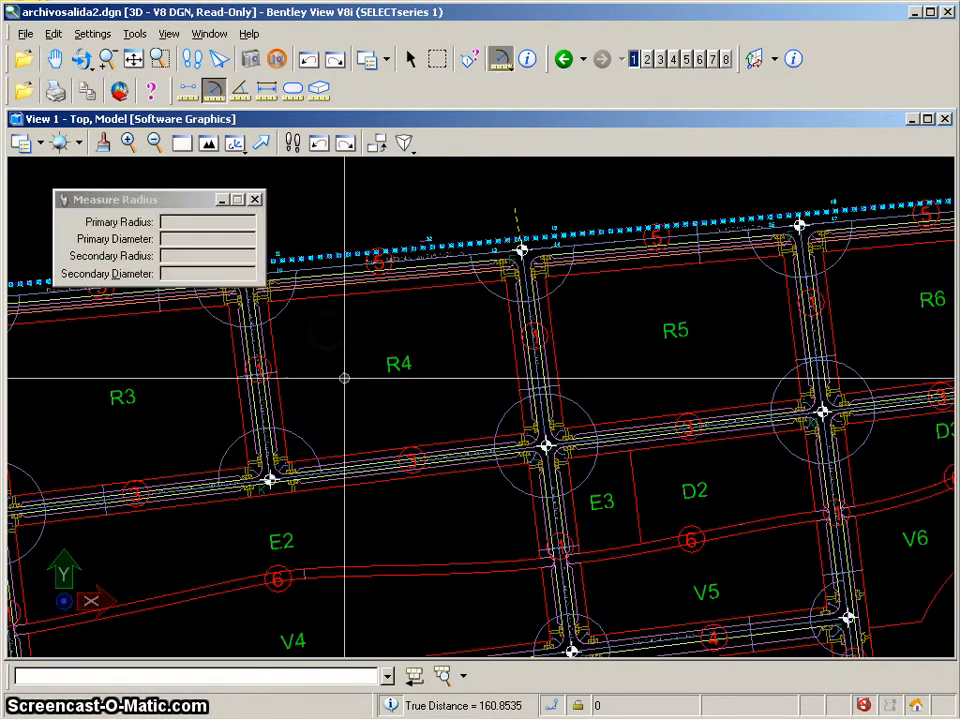
scroll(575, 472, "up", 3)
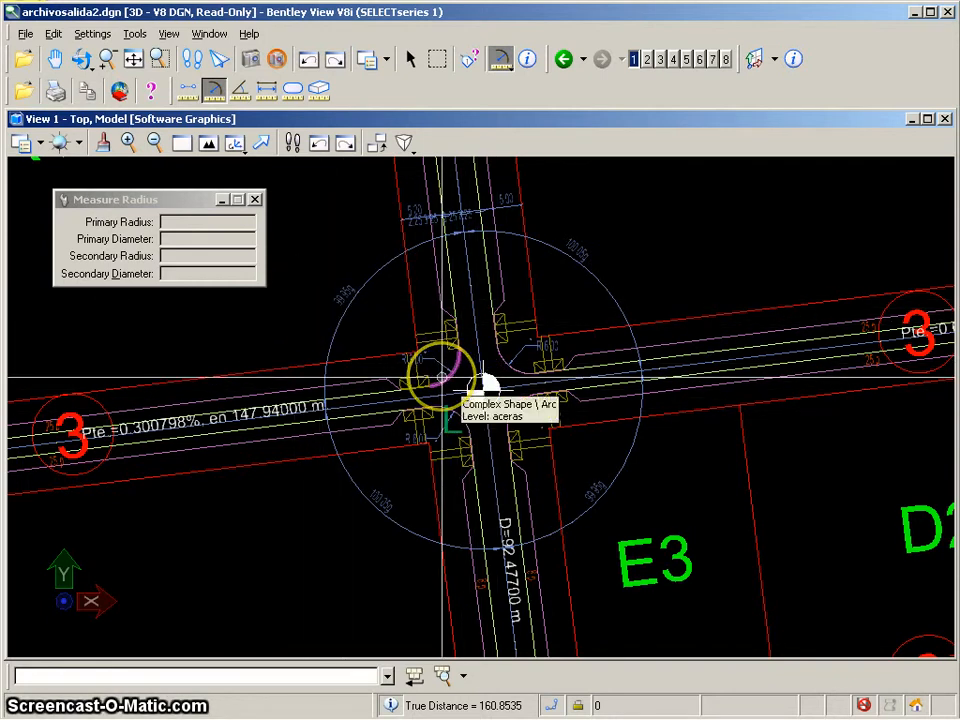
left_click(484, 386)
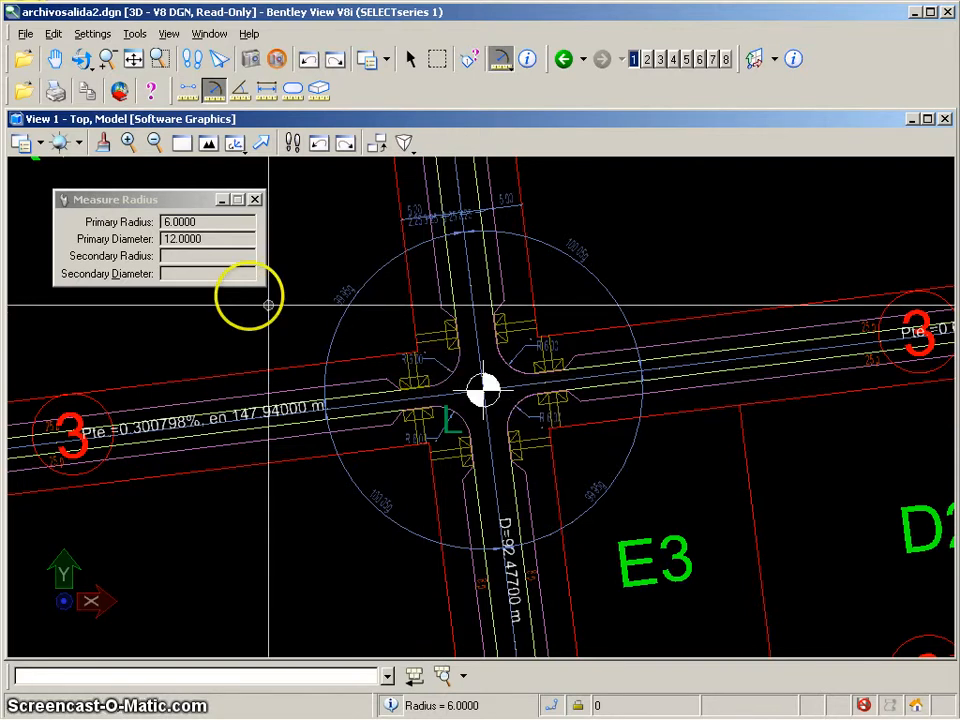
left_click(255, 199)
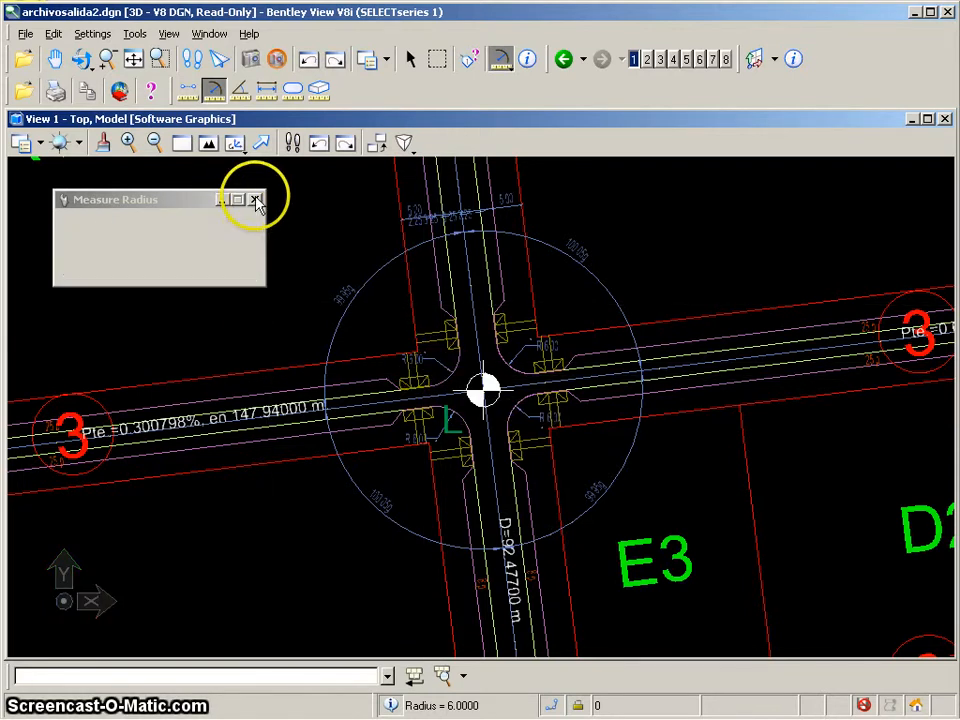
Step: Measure the radius of the circle around street number 6 between blocks D2 and V5
scroll(536, 418, "down", 3)
middle_click_drag(692, 441, 538, 306)
scroll(520, 362, "up", 5)
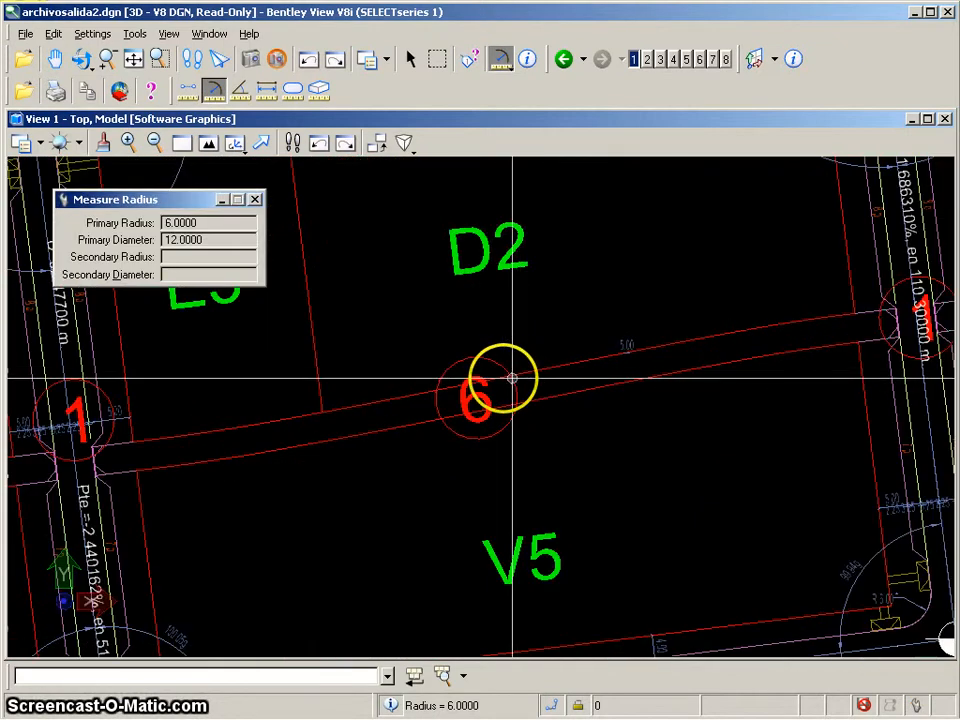
left_click(493, 361)
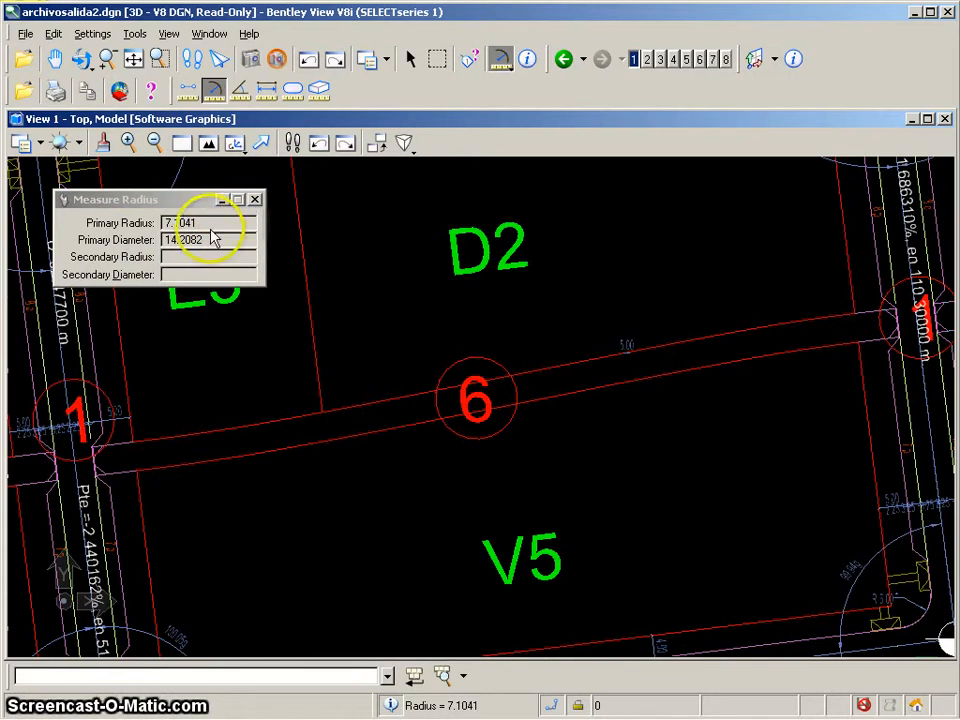
left_click(257, 201)
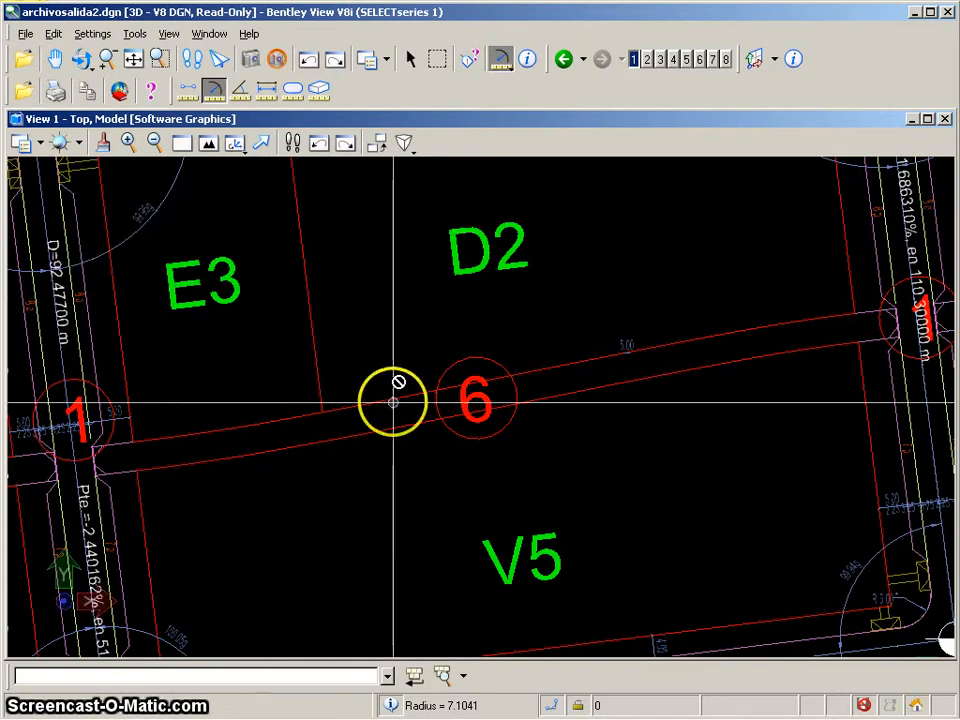
Step: Measure the radius of a curved element near block V7 and points V and W on the site plan
scroll(687, 507, "down", 2)
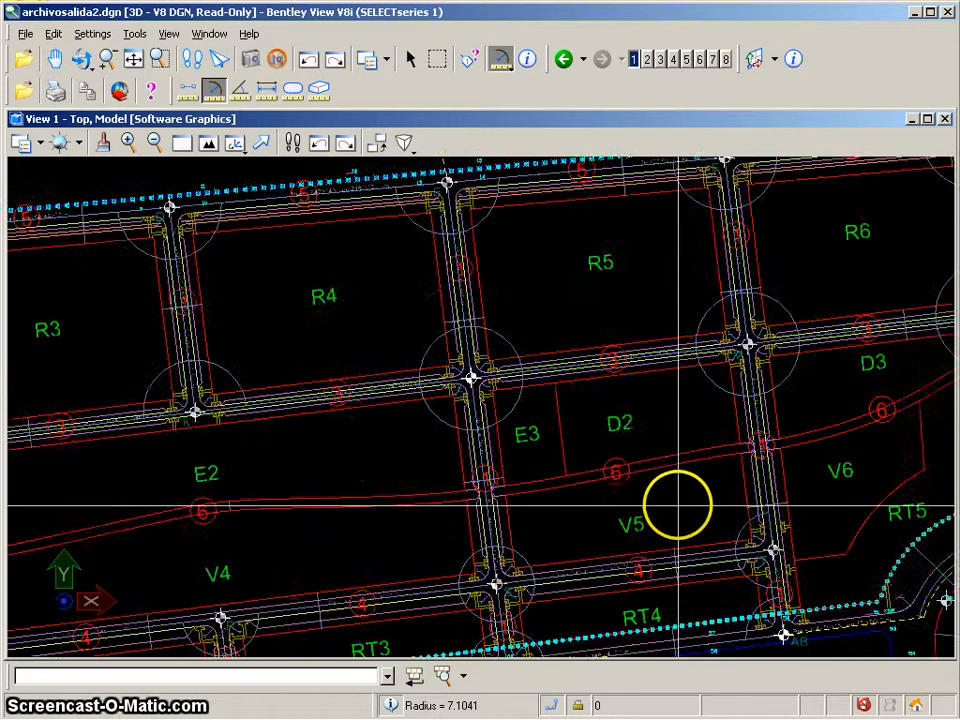
middle_click_drag(677, 506, 332, 326)
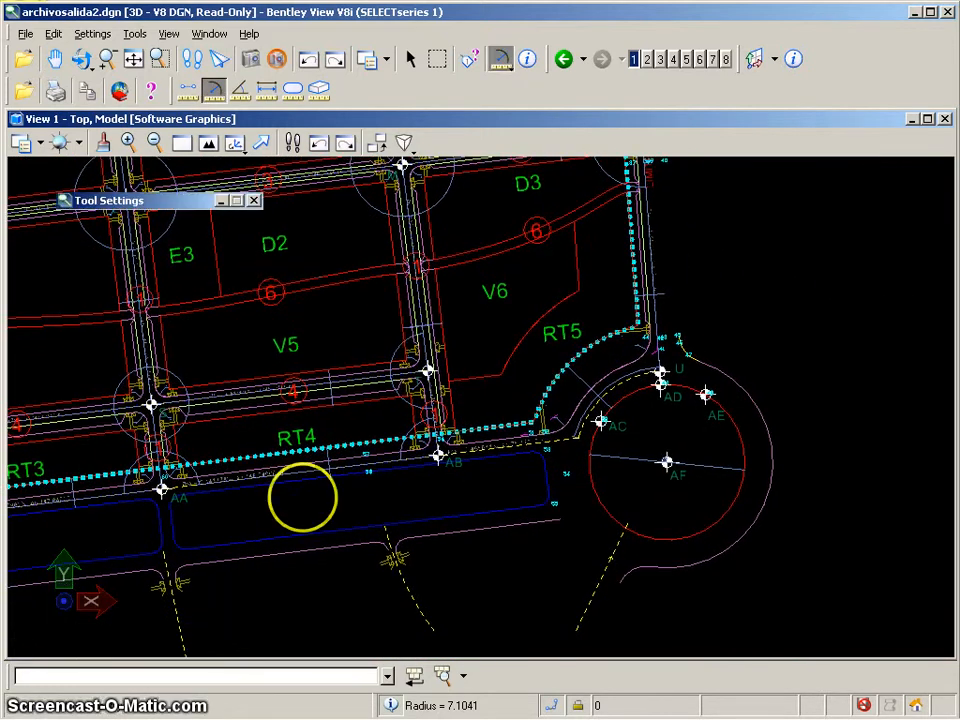
left_click_drag(381, 491, 242, 487)
middle_click_drag(242, 487, 242, 486)
scroll(476, 403, "down", 3)
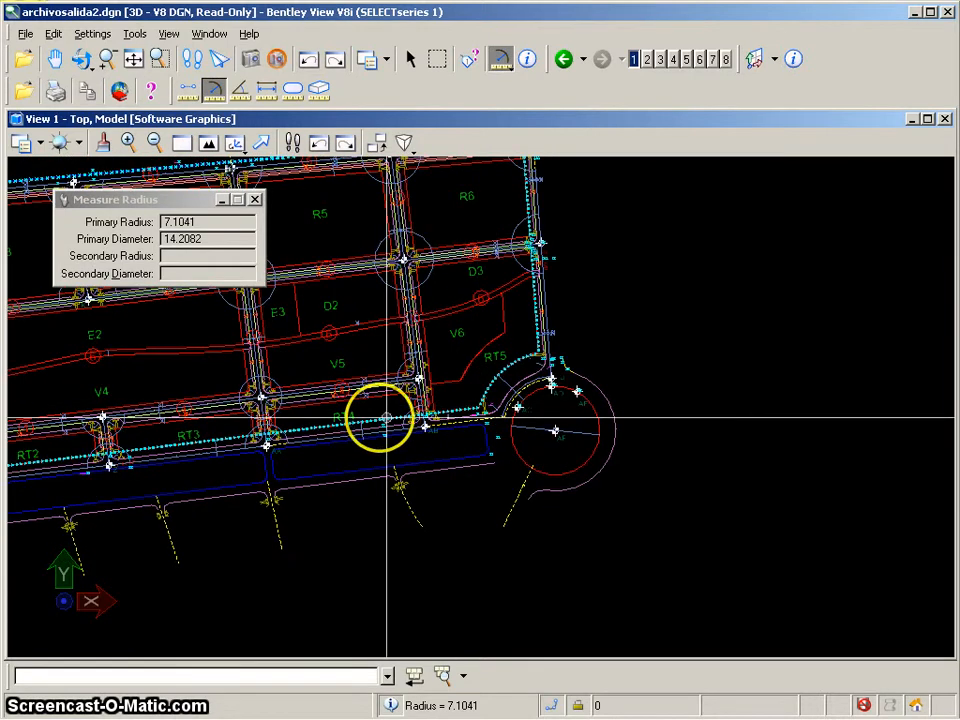
middle_click_drag(387, 418, 799, 386)
scroll(189, 519, "up", 5)
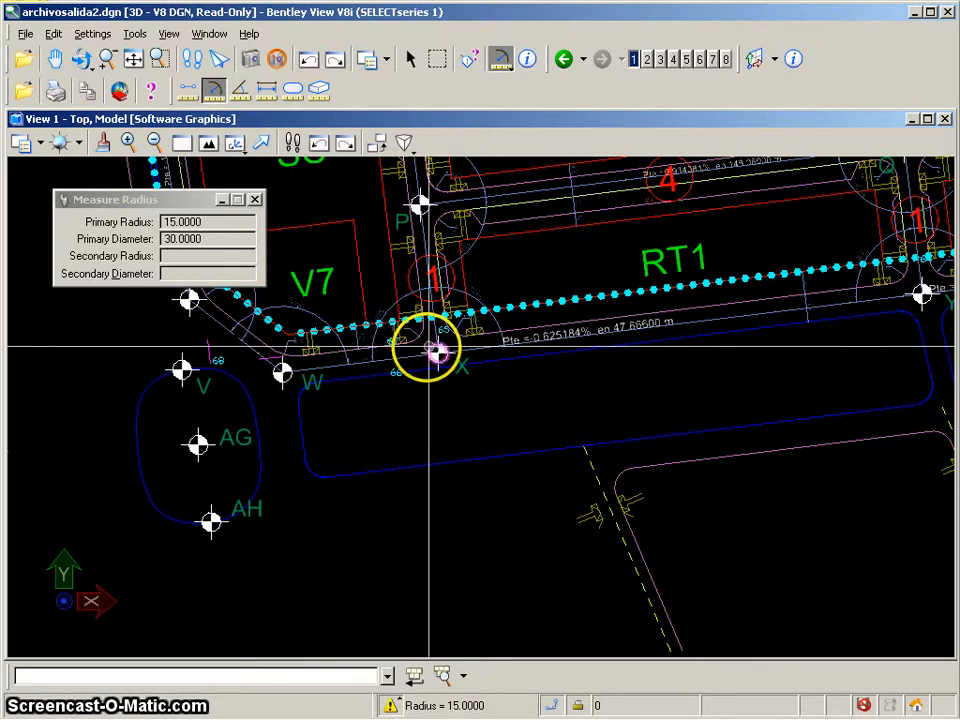
scroll(428, 350, "down", 3)
left_click_drag(428, 350, 453, 484)
middle_click_drag(450, 516, 450, 551)
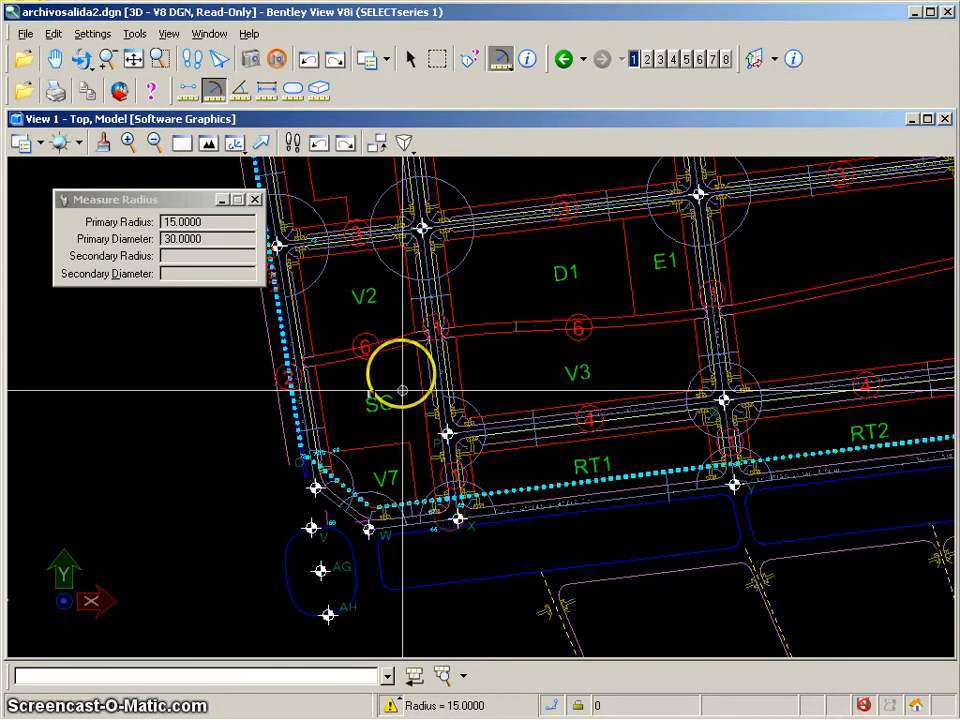
Step: Measure the angle about Global Z between the two edges of block R5's outline that meet near intersection L
scroll(401, 362, "up", 5)
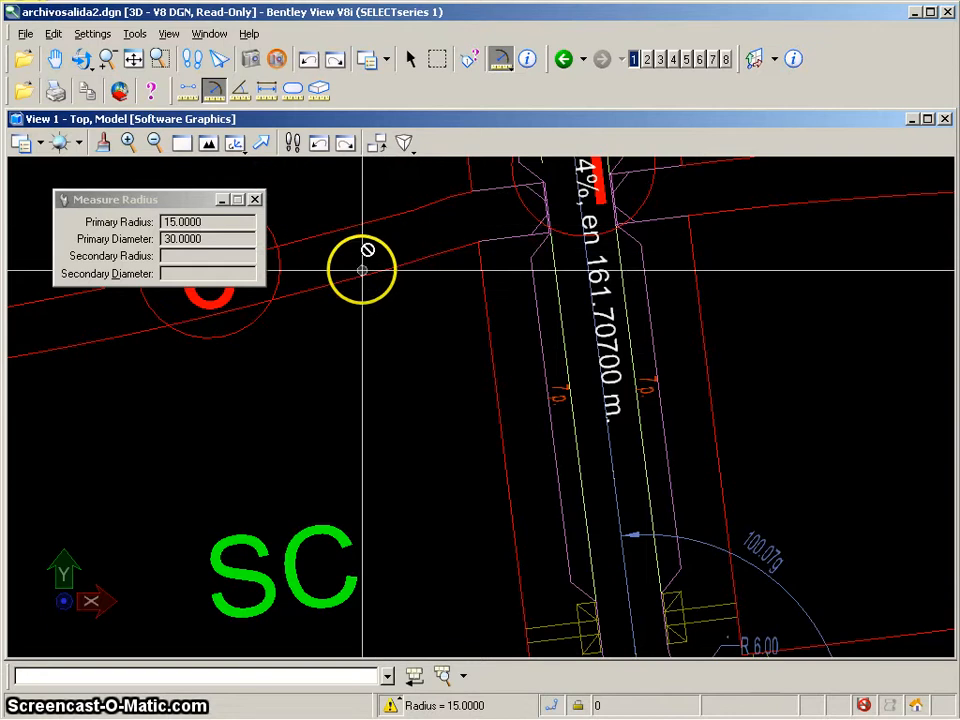
scroll(495, 285, "down", 2)
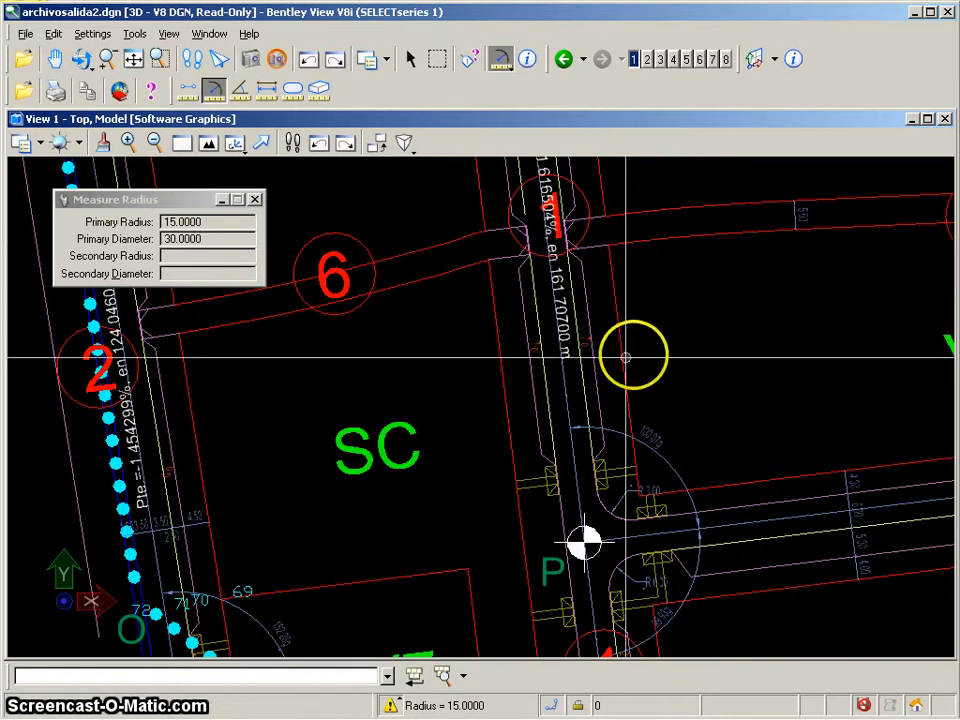
middle_click_drag(672, 345, 392, 465)
scroll(433, 418, "down", 2)
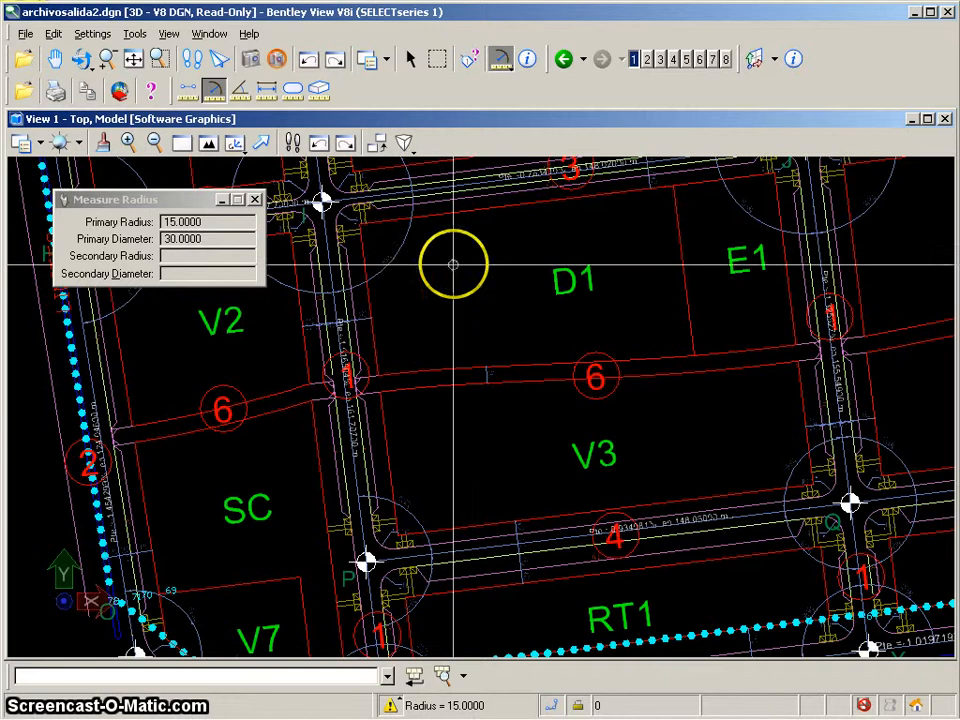
scroll(453, 264, "down", 2)
mouse_move(493, 313)
middle_mouse_down()
mouse_move(254, 396)
mouse_move(10, 432)
middle_mouse_up()
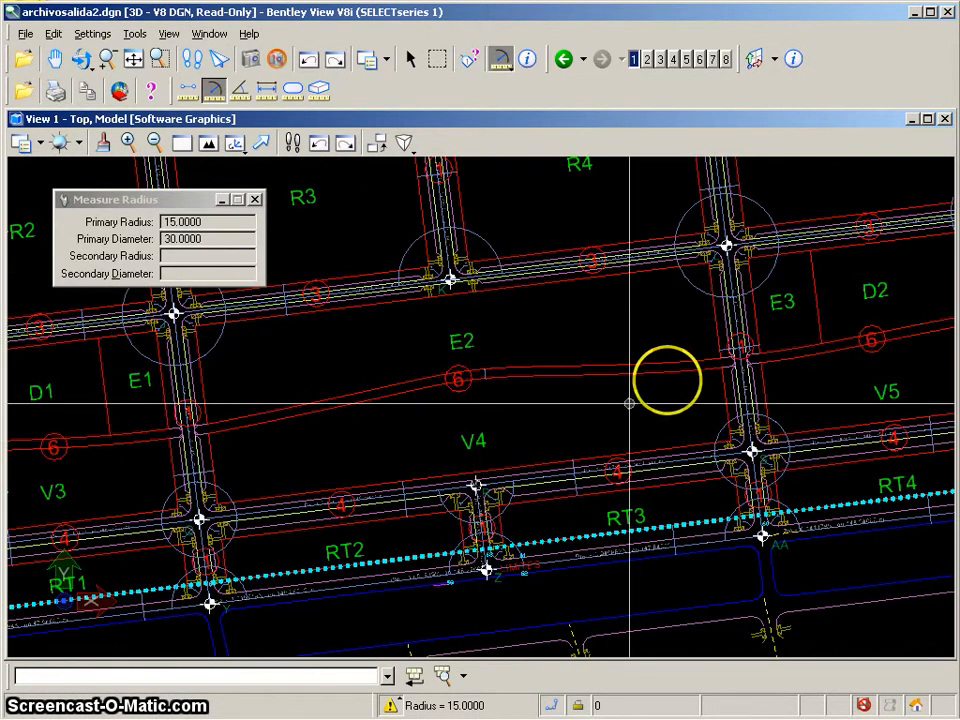
mouse_move(629, 403)
middle_mouse_down()
mouse_move(450, 521)
mouse_move(371, 557)
middle_mouse_up()
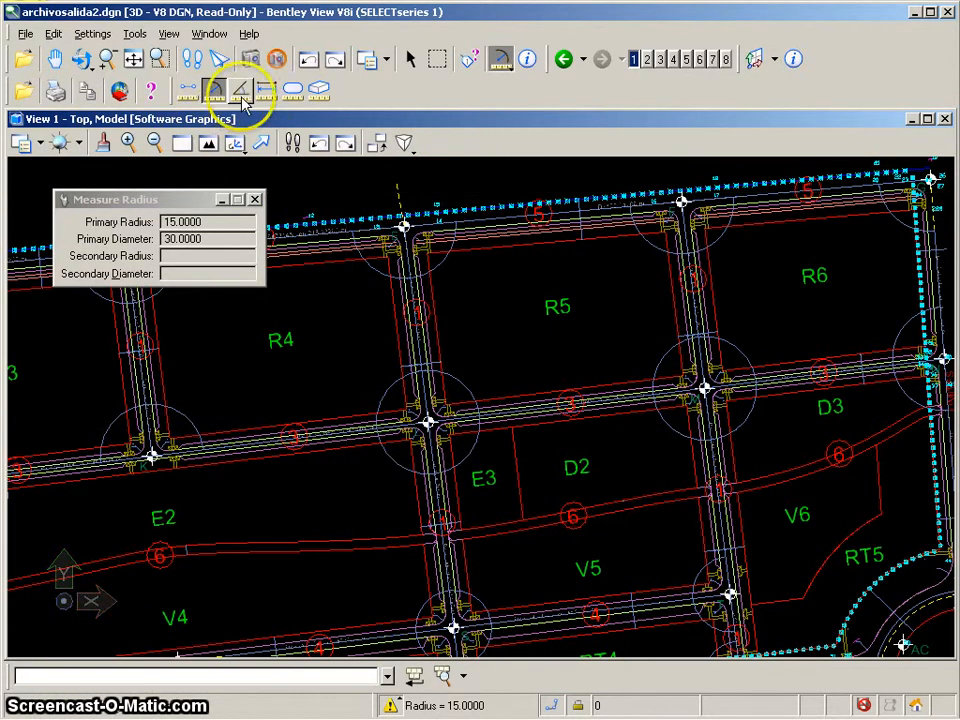
left_click(241, 89)
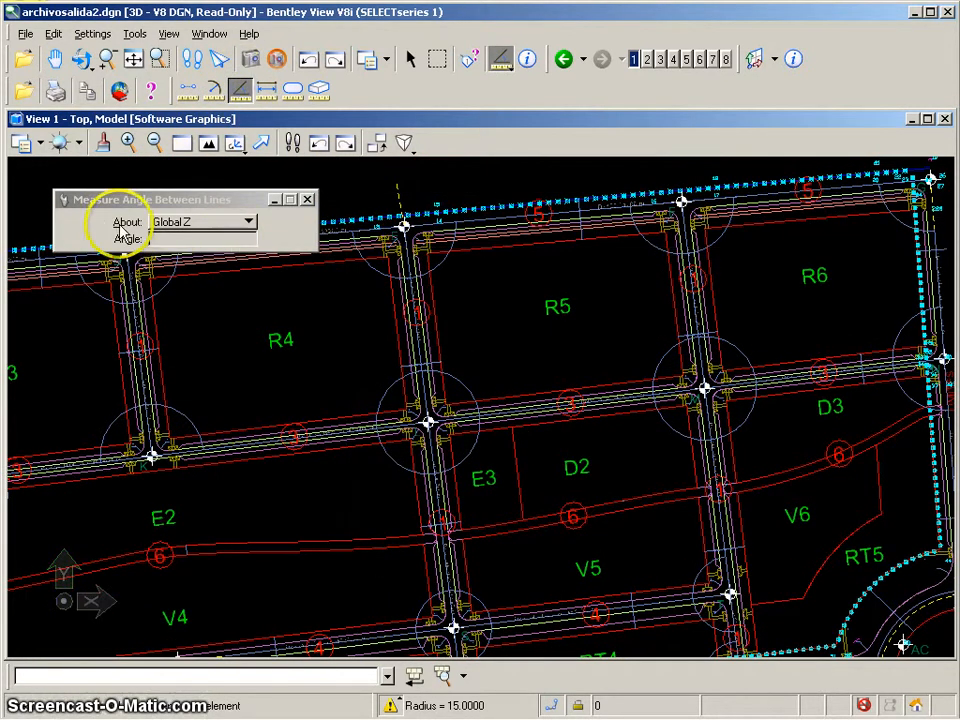
left_click(249, 225)
left_click(249, 228)
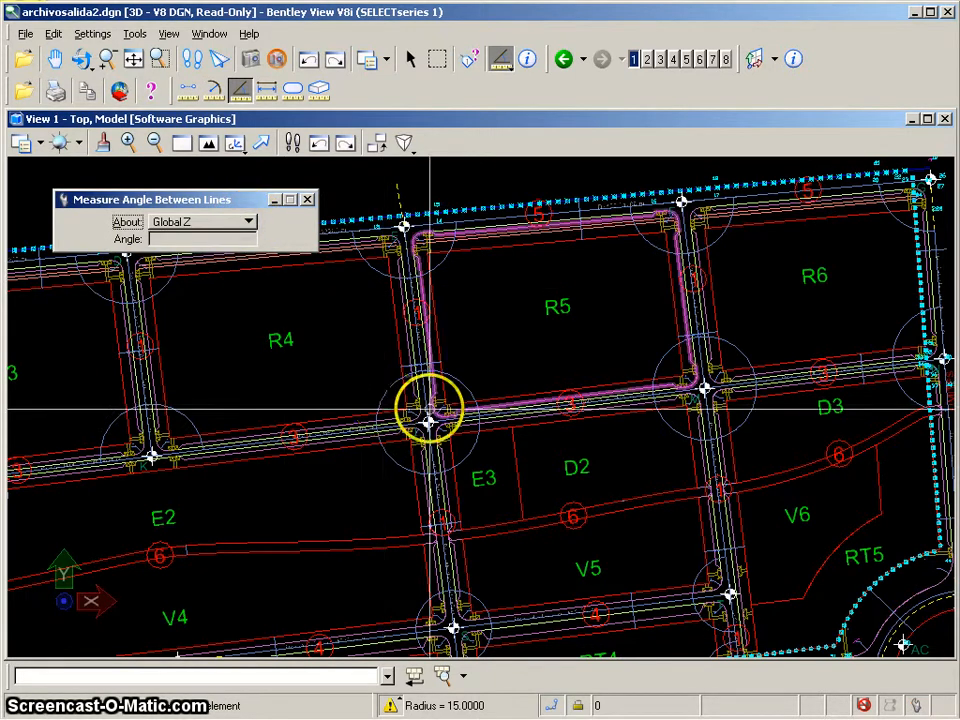
scroll(432, 410, "up", 2)
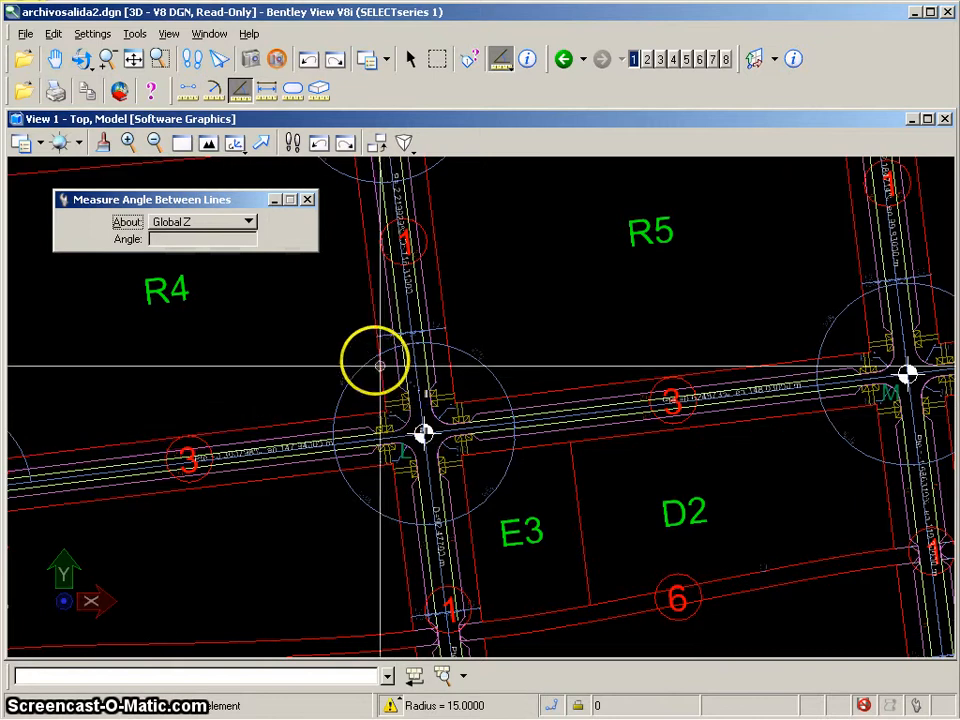
left_click(450, 377)
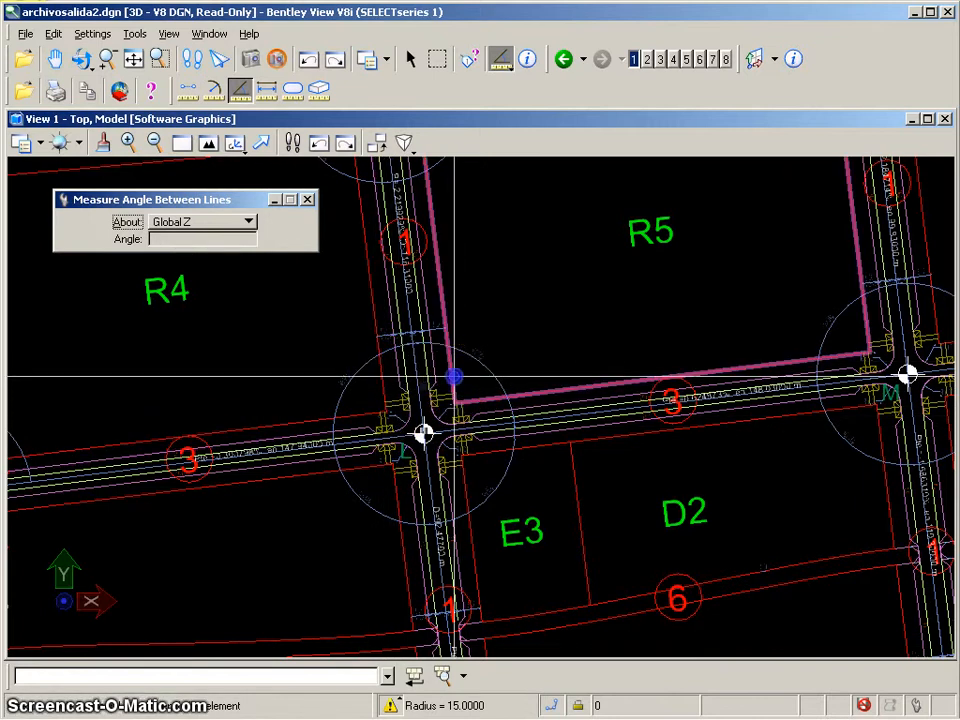
left_click(519, 394)
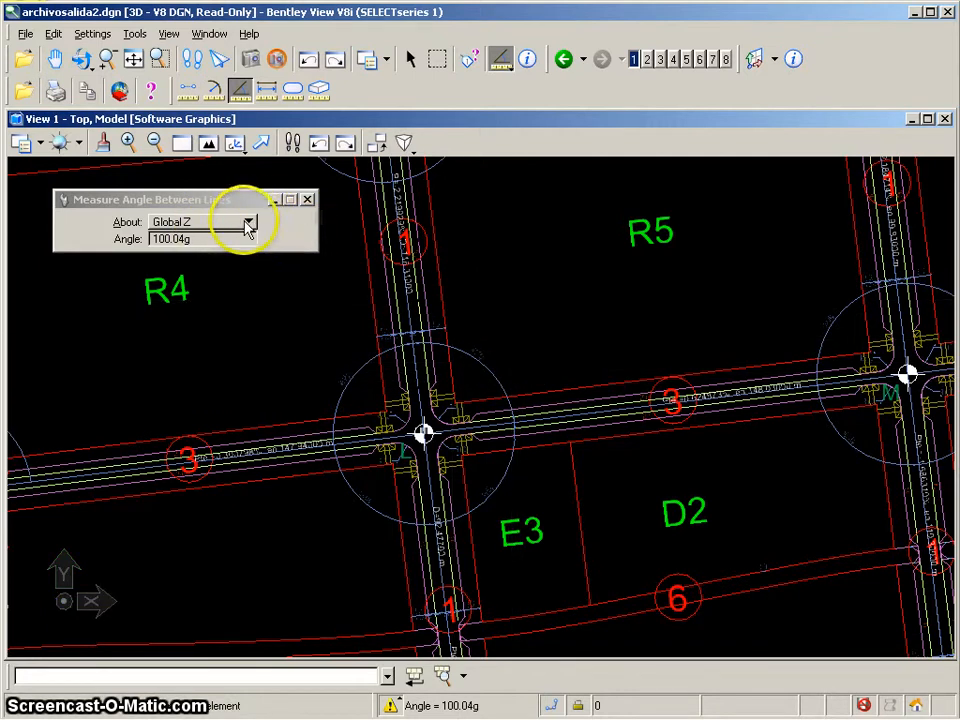
Step: Measure the angle between the two edges of block V4's outline near intersection S and inspect the angle dimensions annotated there
scroll(622, 397, "down", 2)
middle_click_drag(549, 440, 445, 276)
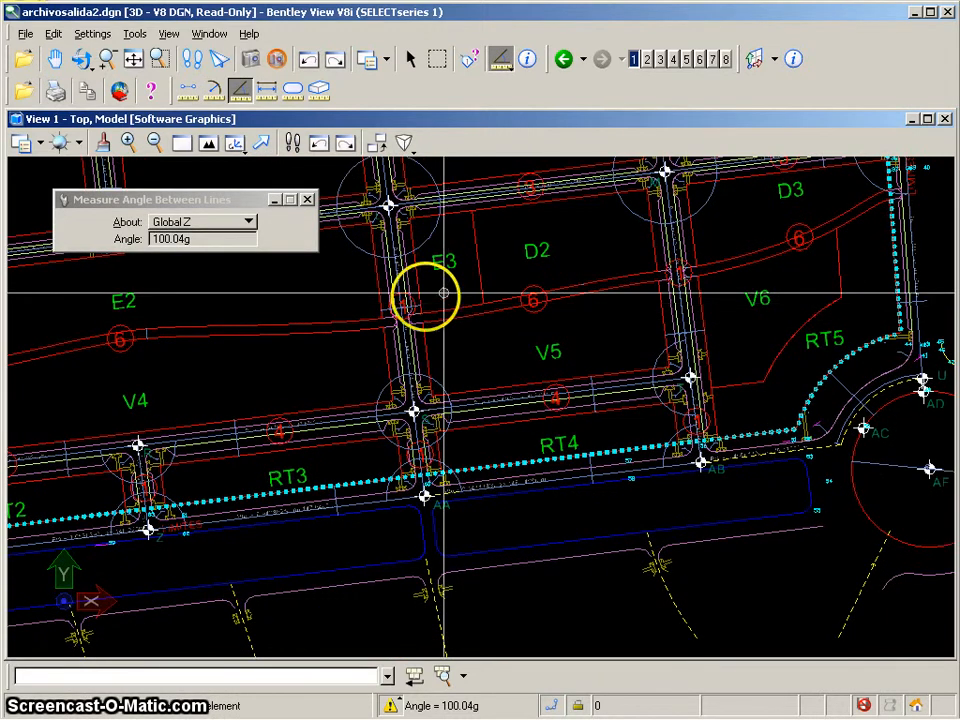
scroll(414, 336, "up", 2)
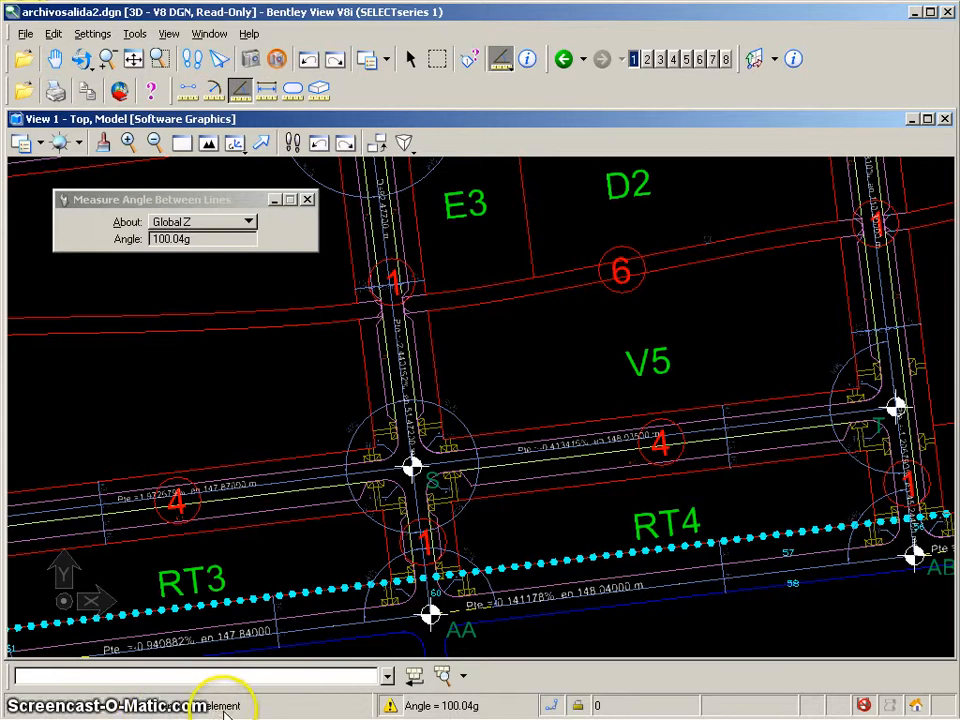
left_click(335, 449)
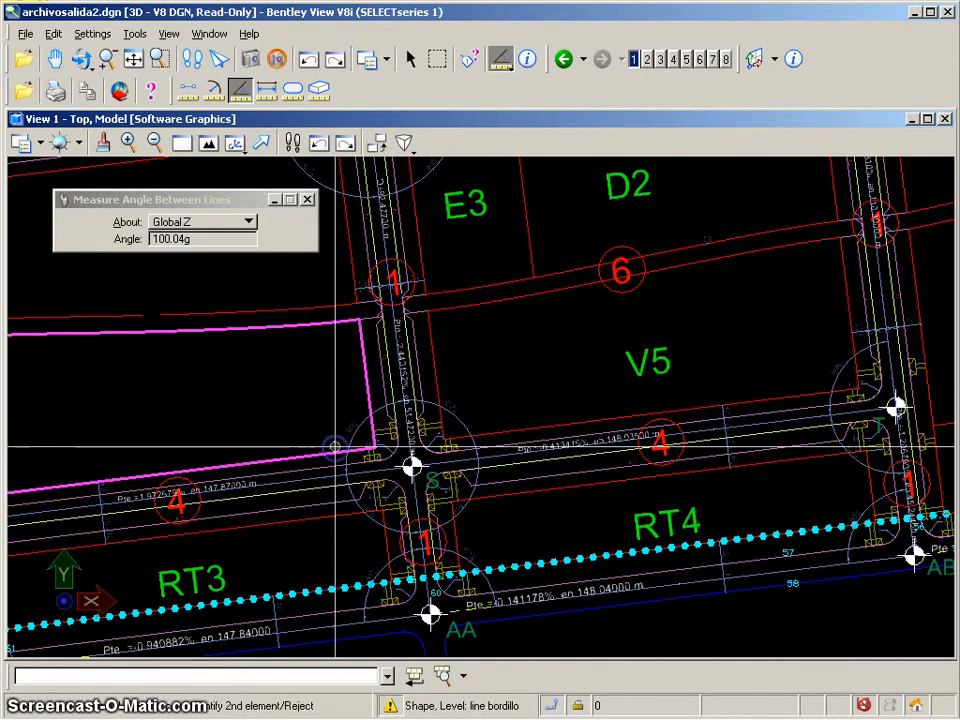
left_click(360, 392)
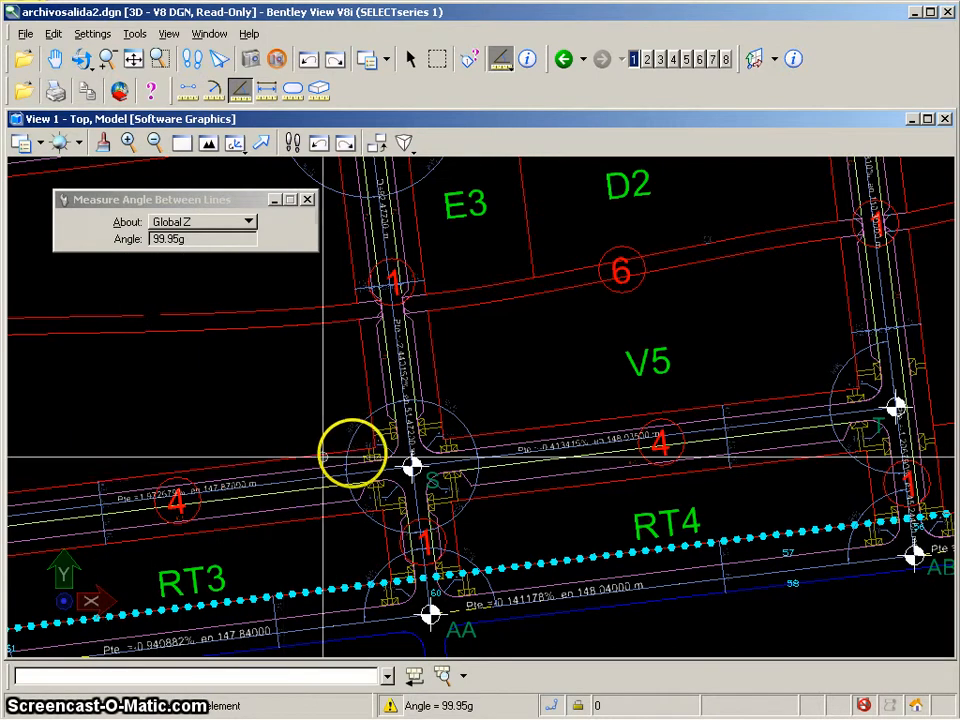
scroll(428, 430, "up", 4)
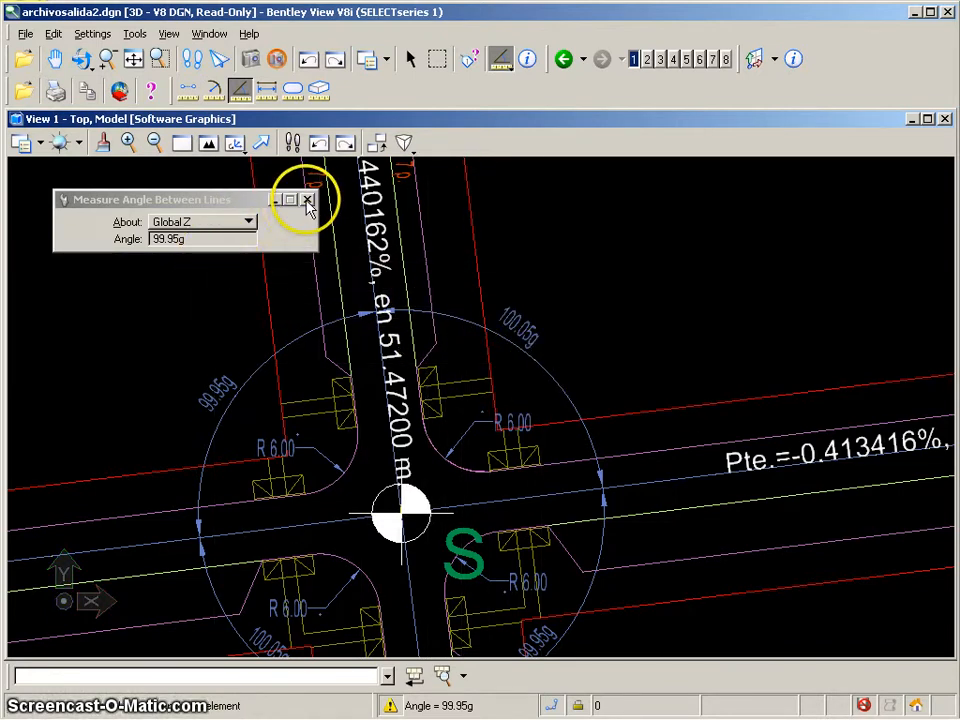
Step: Measure the lengths of block V5's outline and the lines along street 4 between intersections S and T
left_click(266, 91)
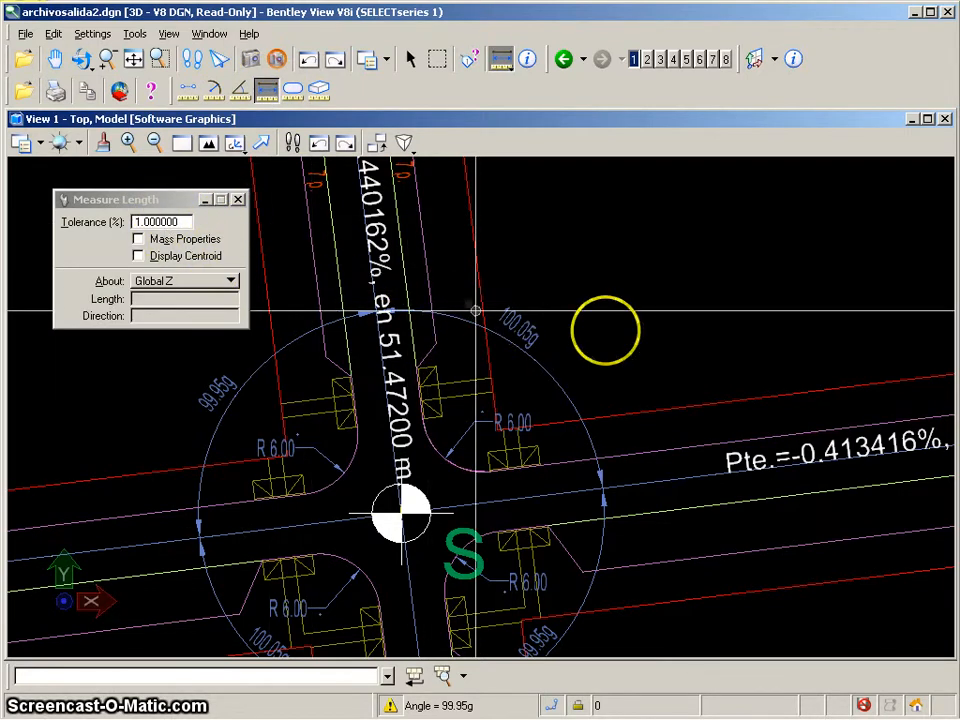
scroll(606, 336, "down", 5)
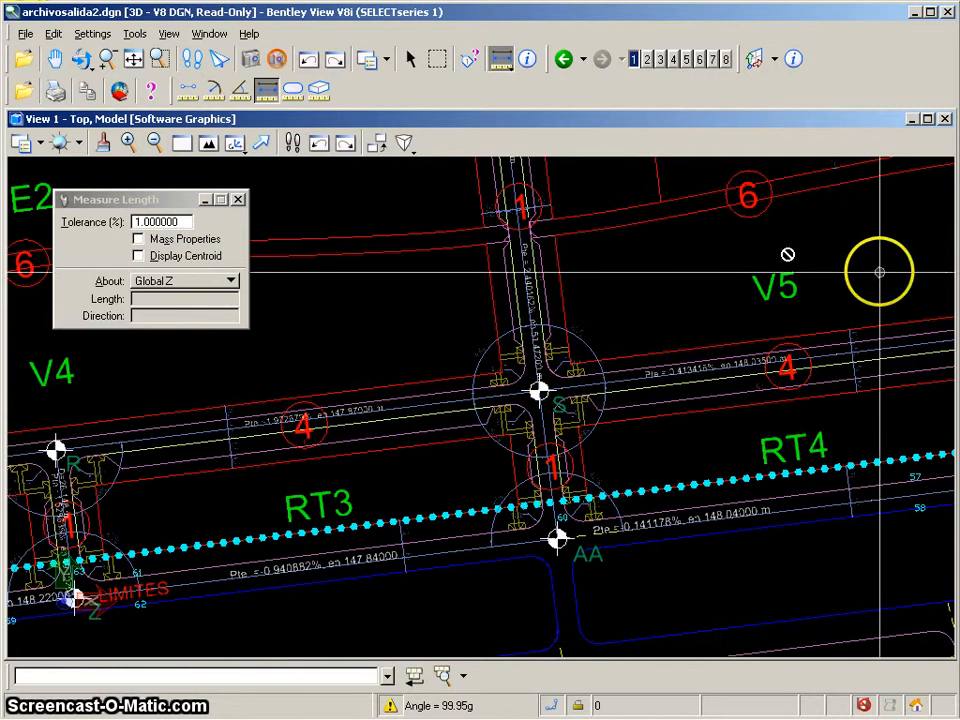
left_click(678, 345)
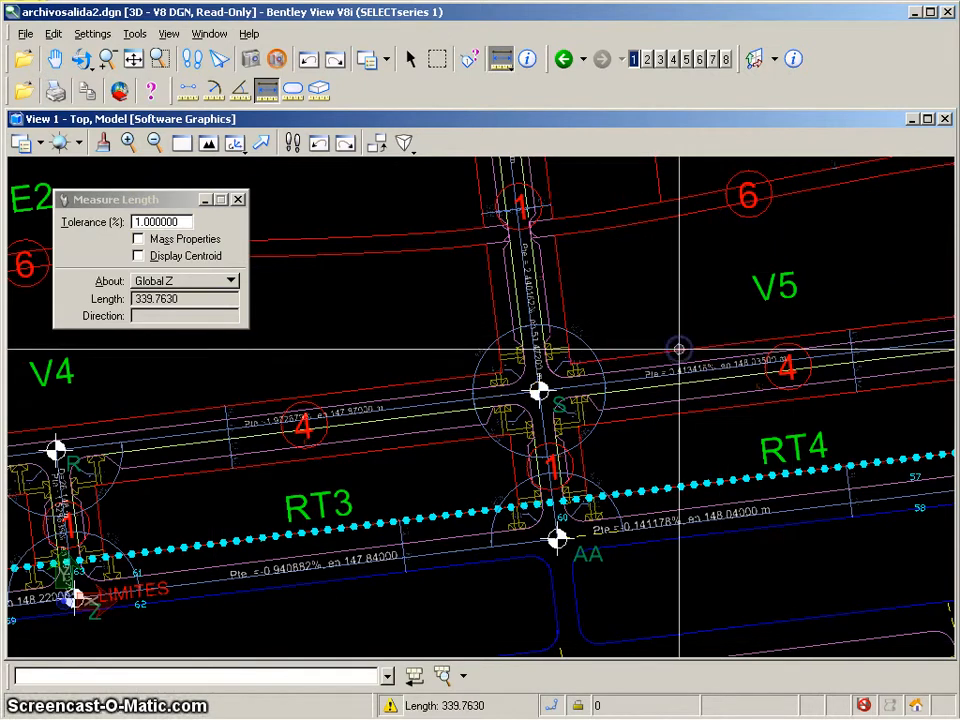
mouse_move(678, 349)
middle_mouse_down()
mouse_move(671, 326)
mouse_move(538, 311)
mouse_move(396, 315)
middle_mouse_up()
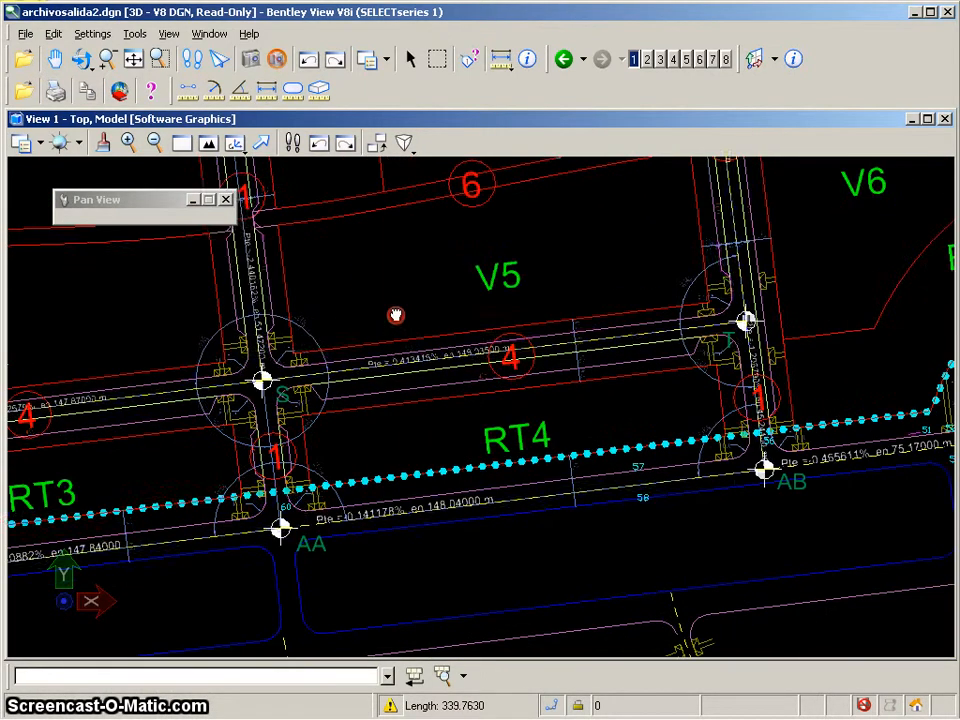
left_click(376, 369)
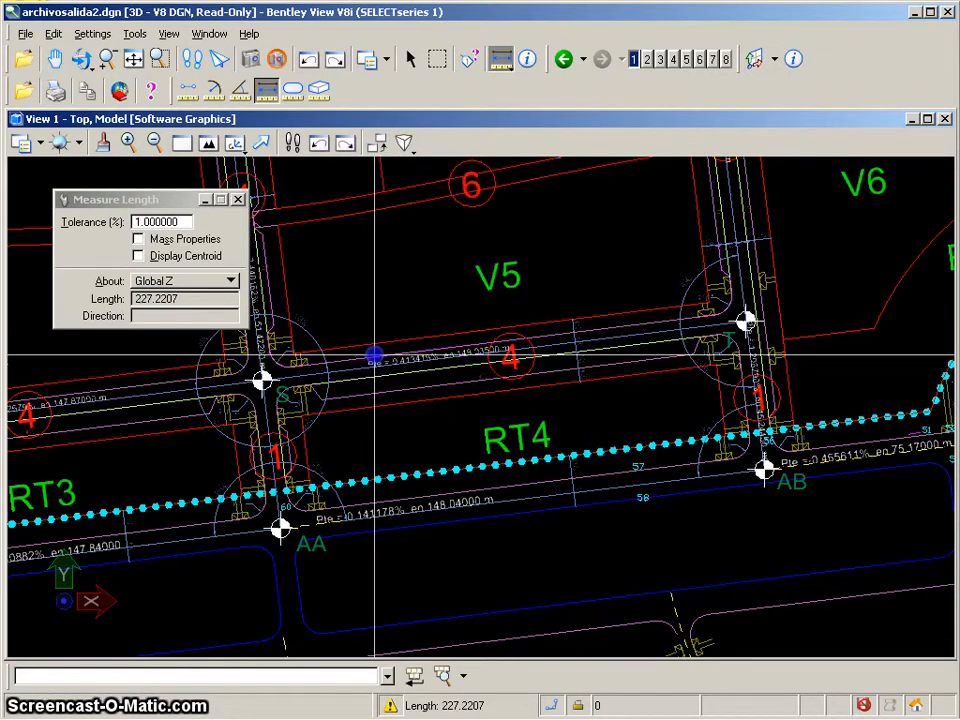
left_click(381, 377)
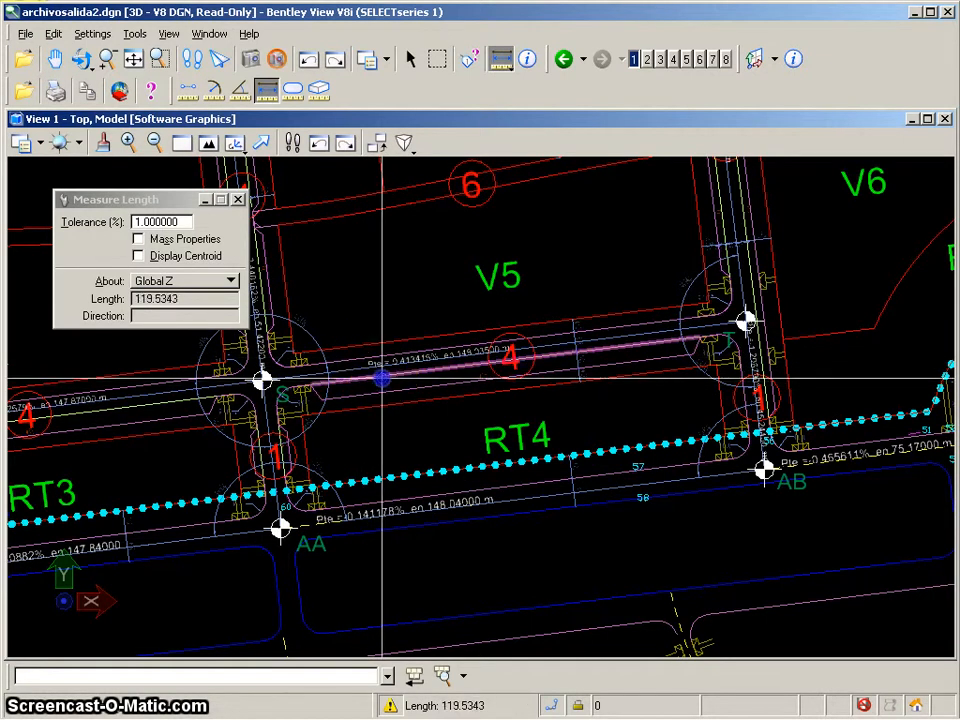
Step: Measure the lengths of the sidewalk outline around block RT4 and of the block's own outline
left_click(381, 393)
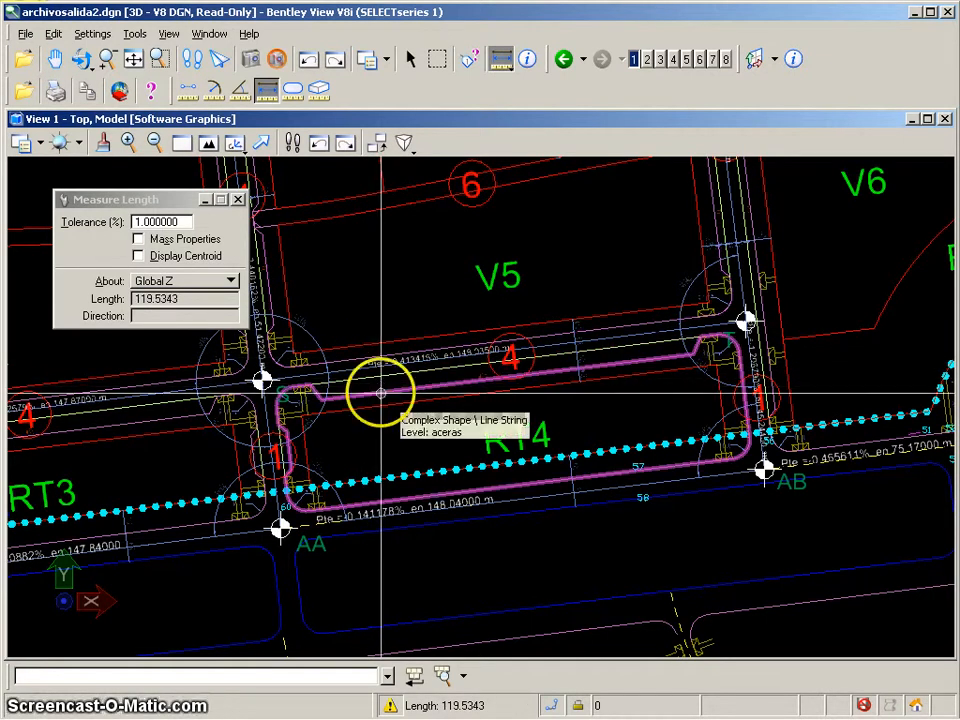
left_click(381, 390)
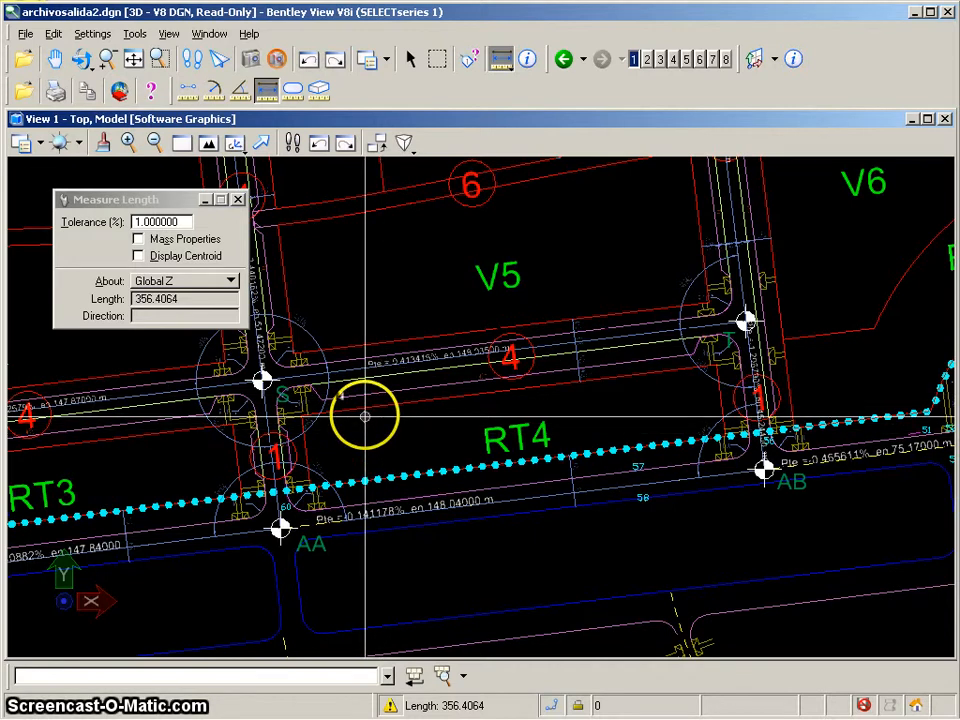
left_click(364, 402)
left_click(364, 404)
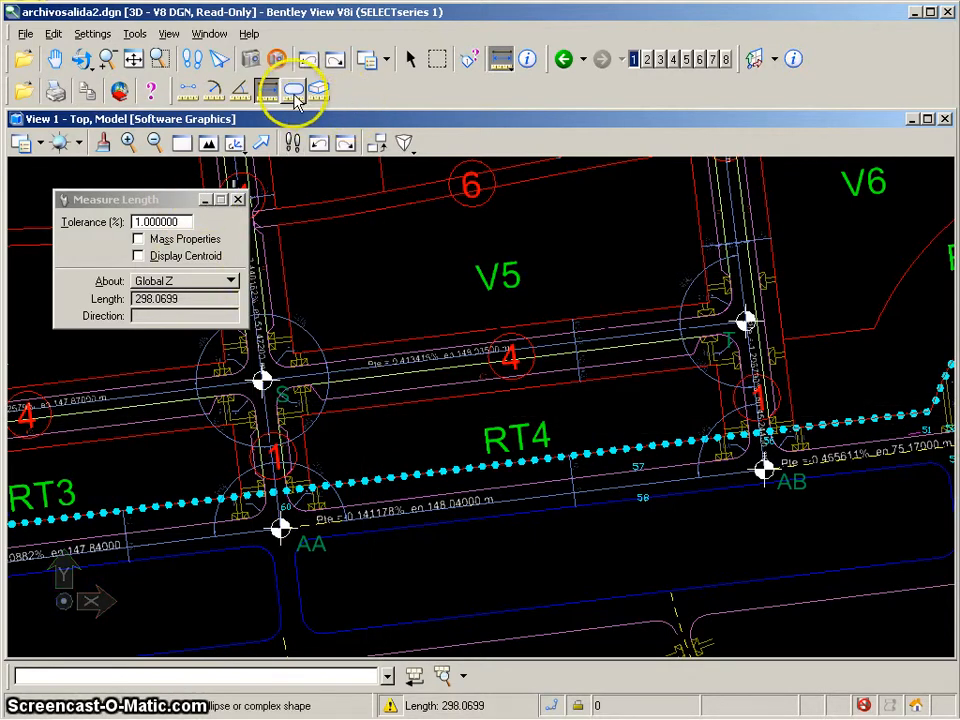
Step: Measure the area and perimeter of block V5 with the Element method
left_click(293, 92)
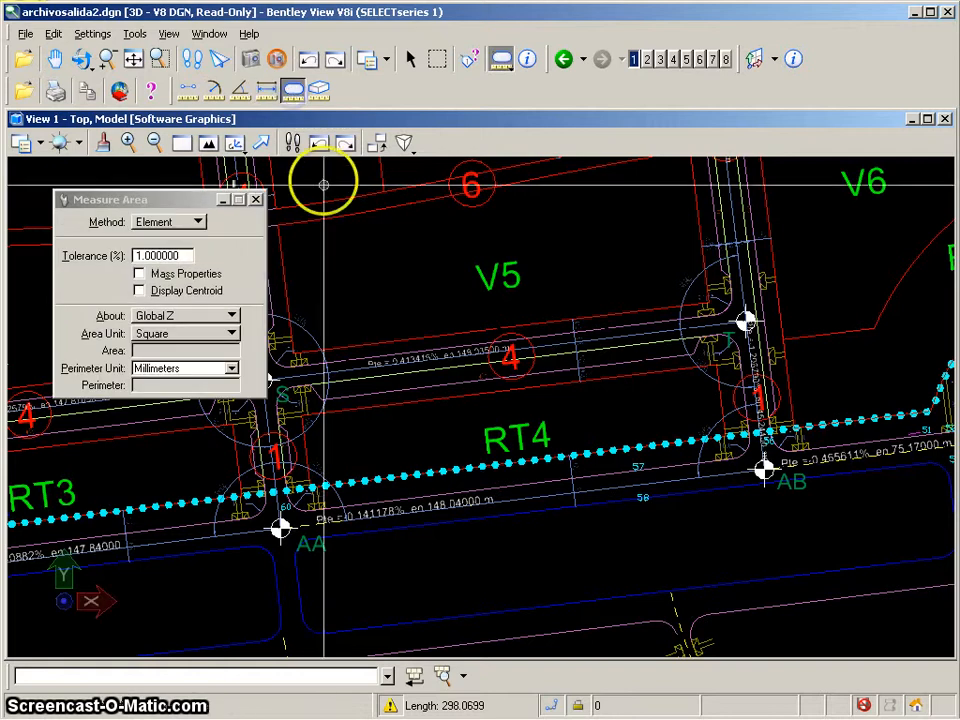
left_click(284, 223)
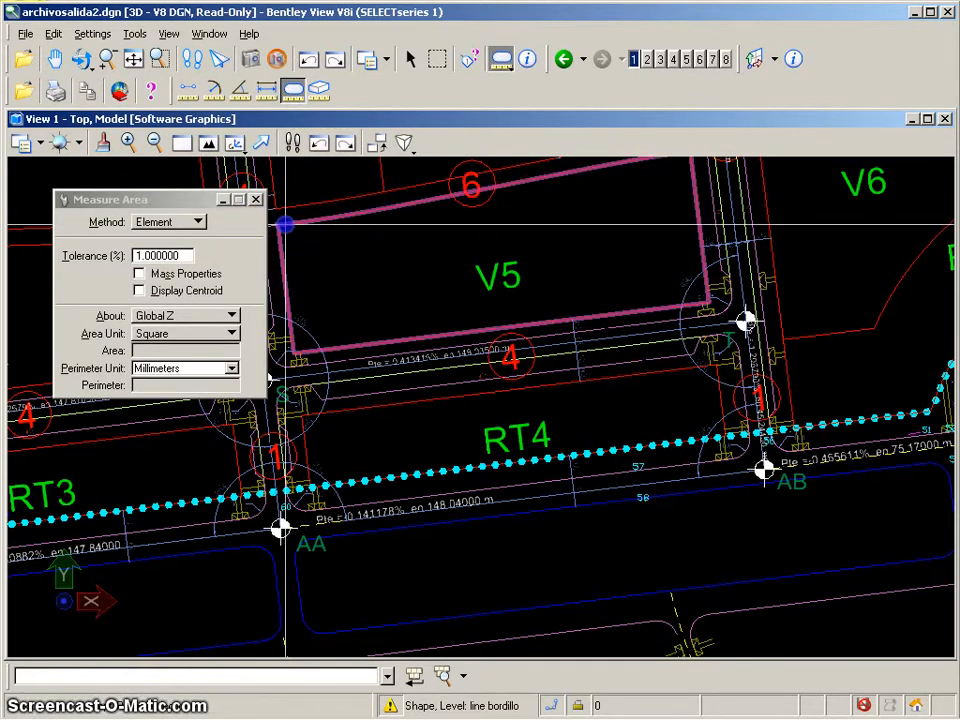
left_click(284, 223)
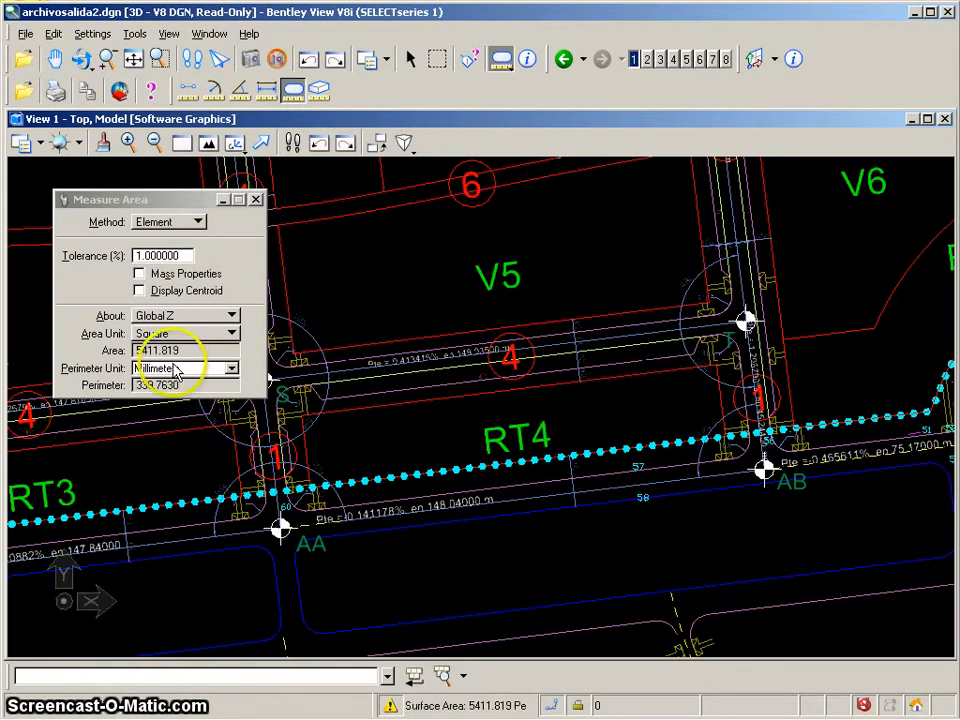
Step: Measure the area and perimeter of block V5 with the Points method by picking the corners of its outline and closing the shape
left_click(202, 224)
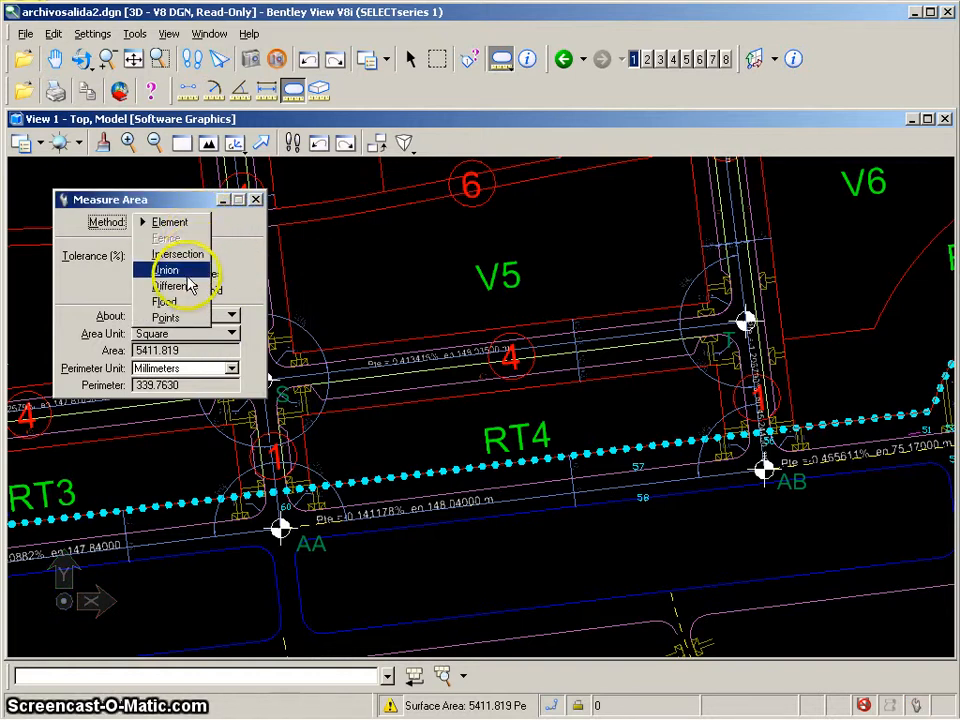
left_click(170, 317)
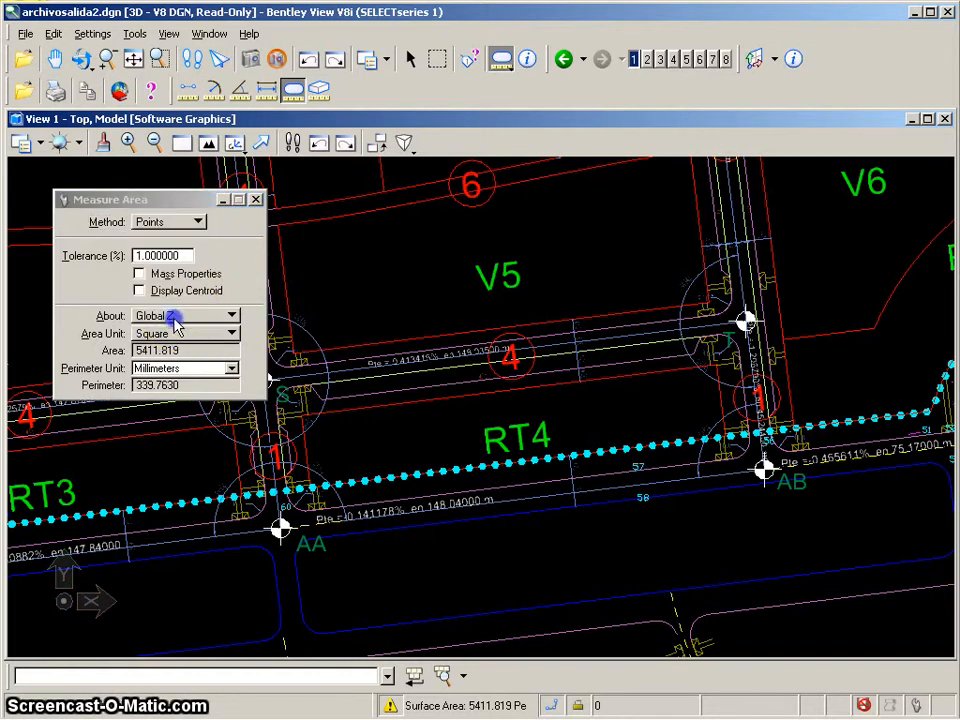
left_click(283, 230)
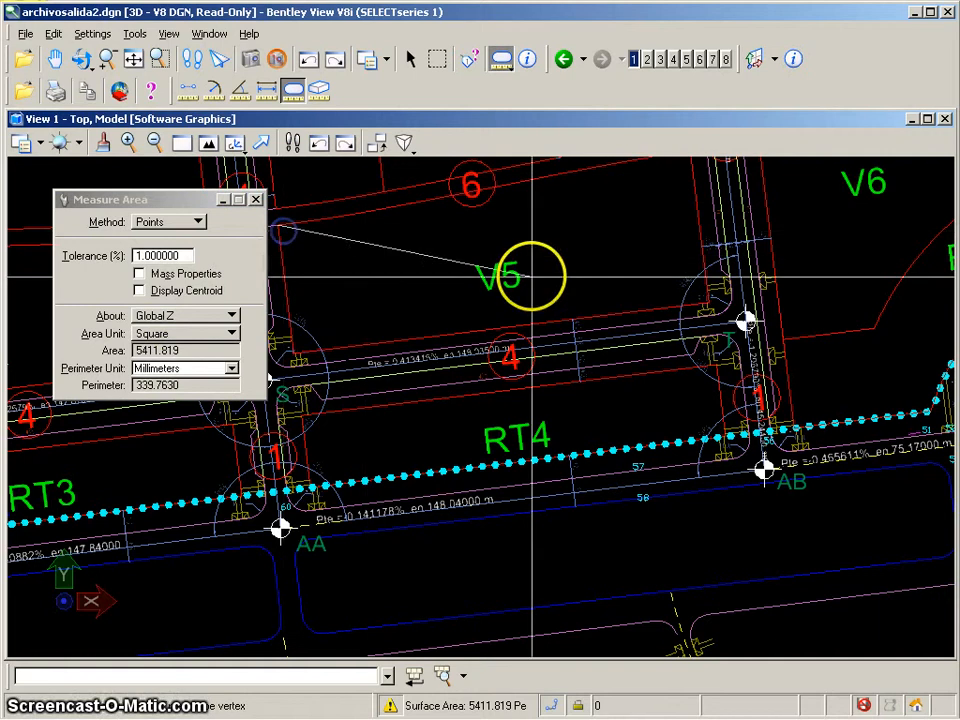
middle_click_drag(531, 275, 455, 362)
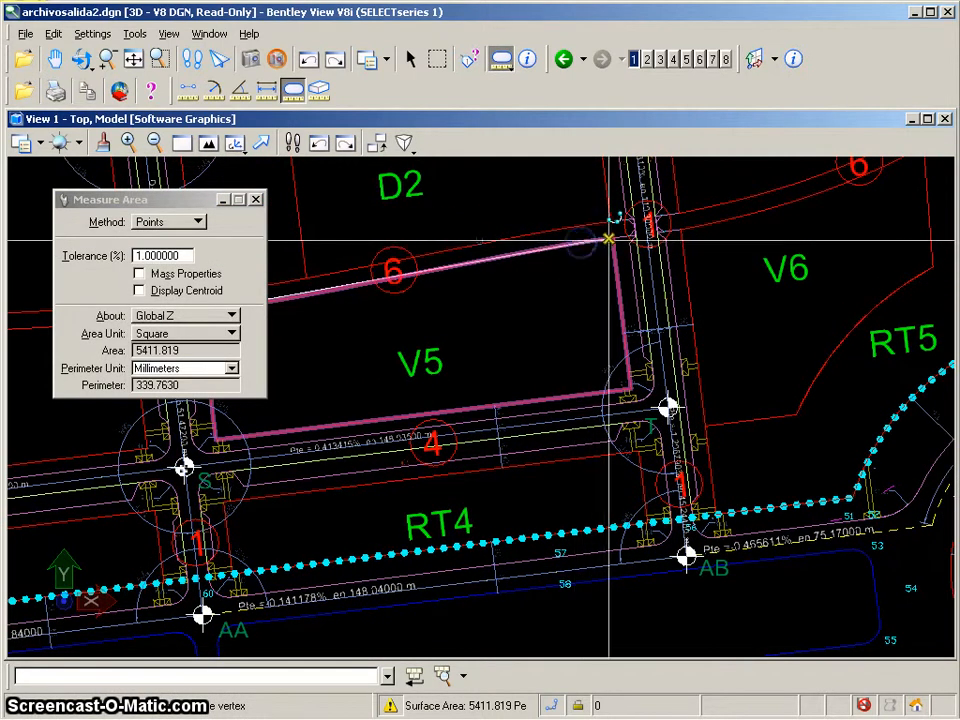
left_click(612, 238)
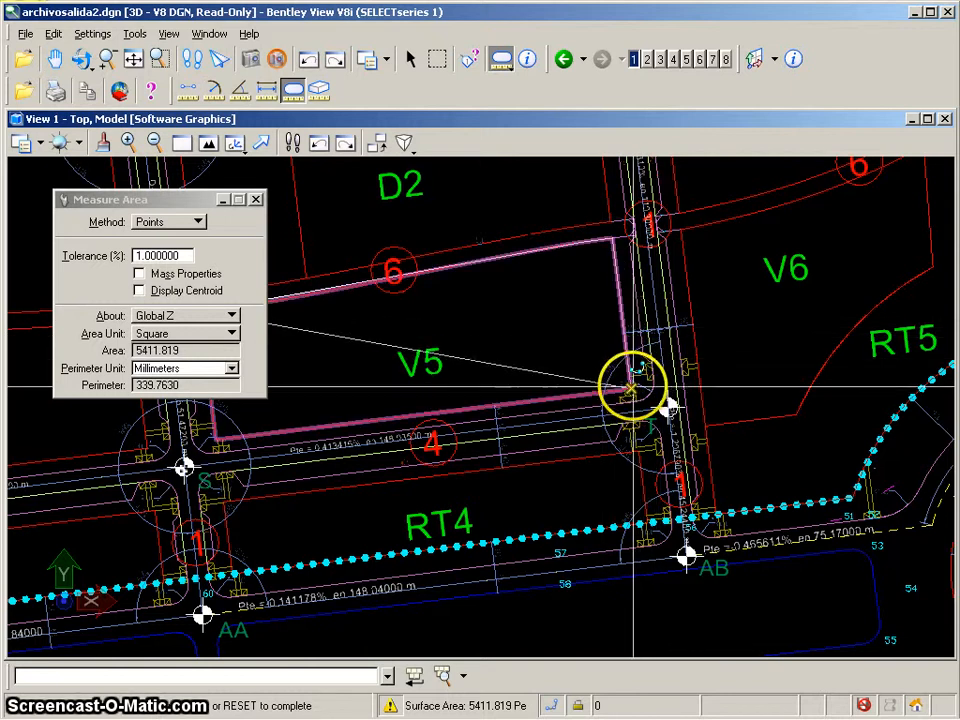
left_click(632, 388)
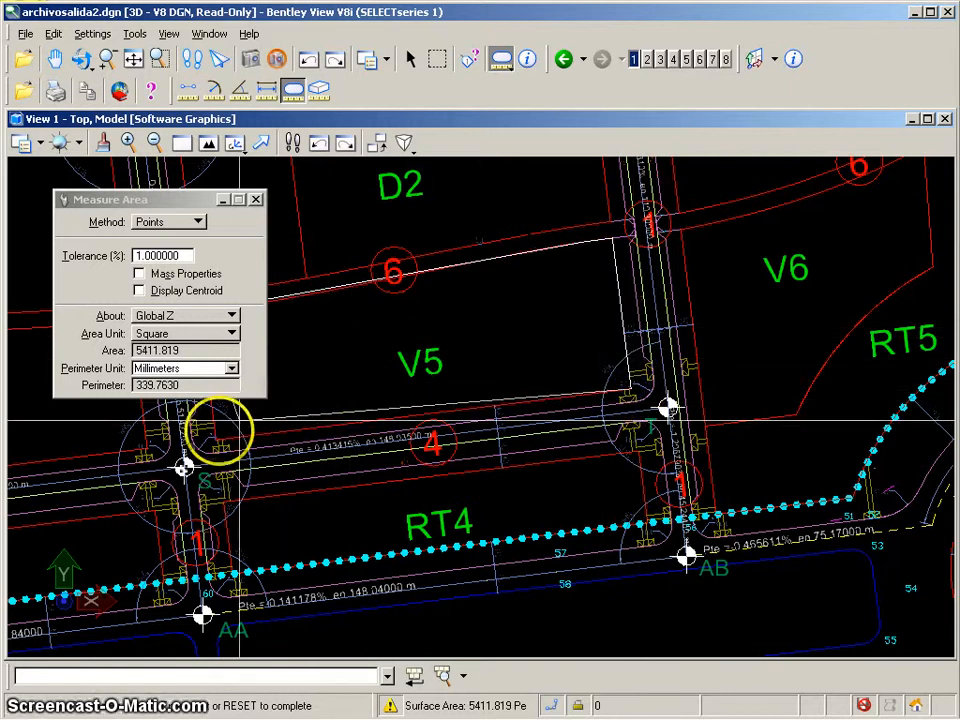
left_click(212, 438)
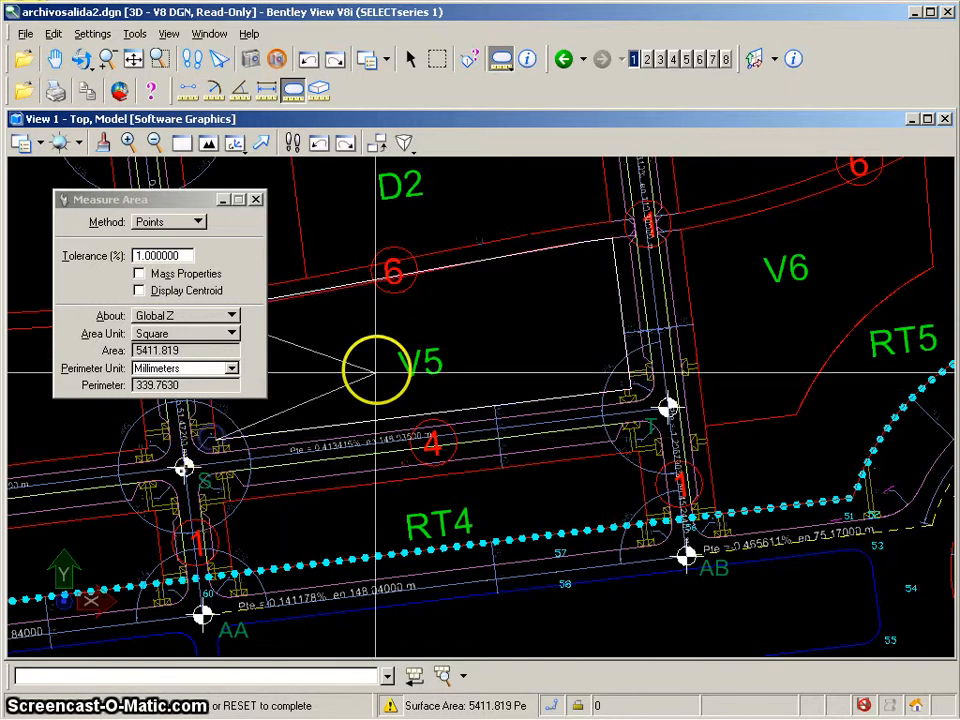
middle_click_drag(398, 370, 681, 429)
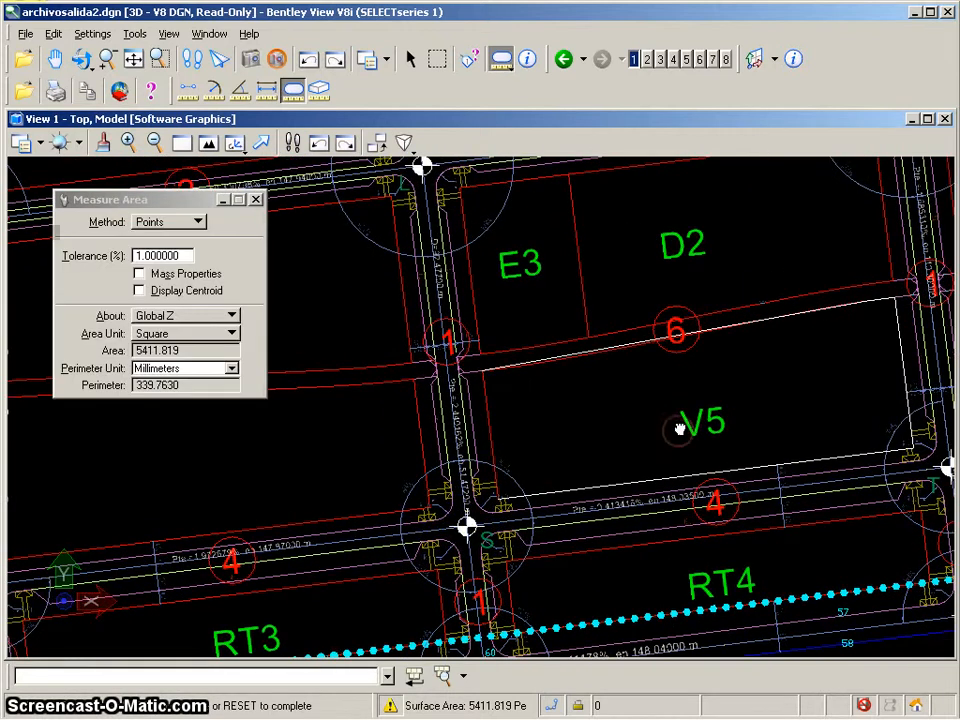
left_click(482, 371)
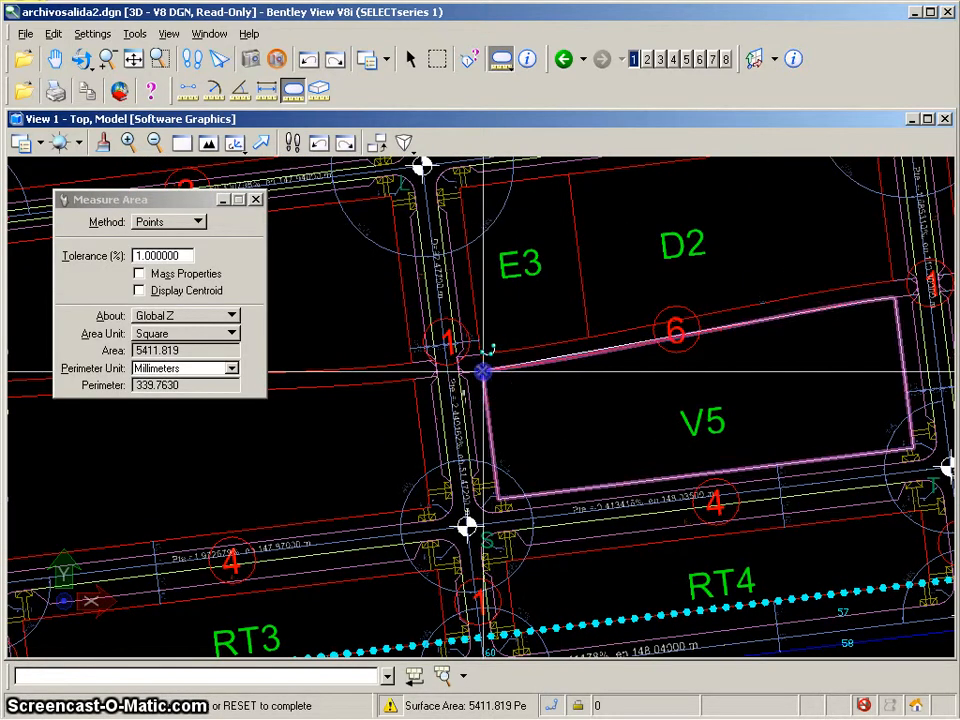
left_click(564, 407)
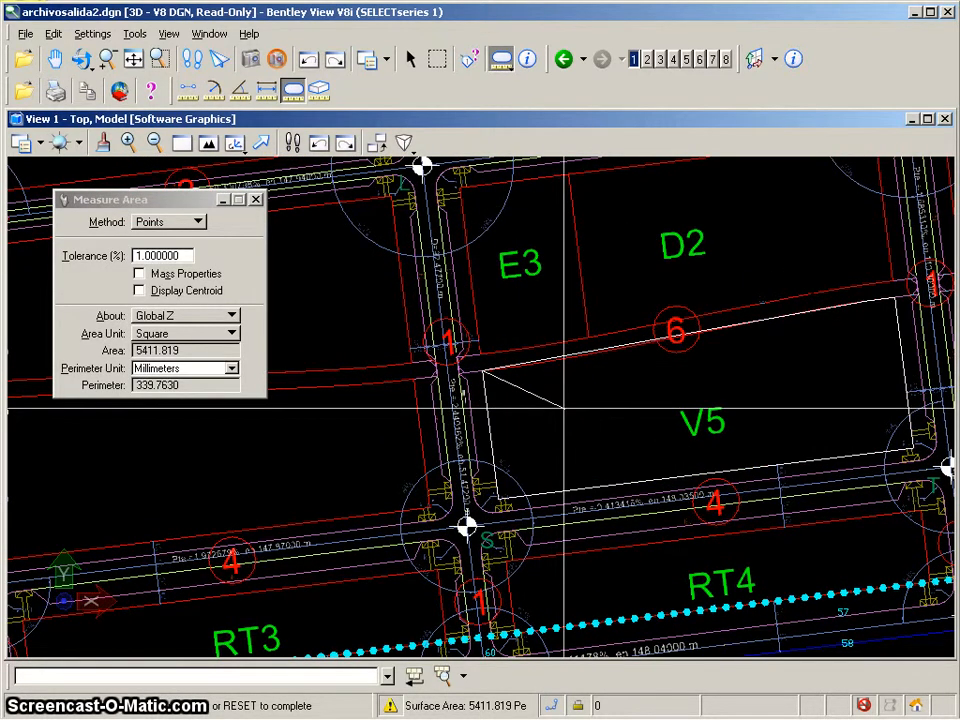
right_click(564, 407)
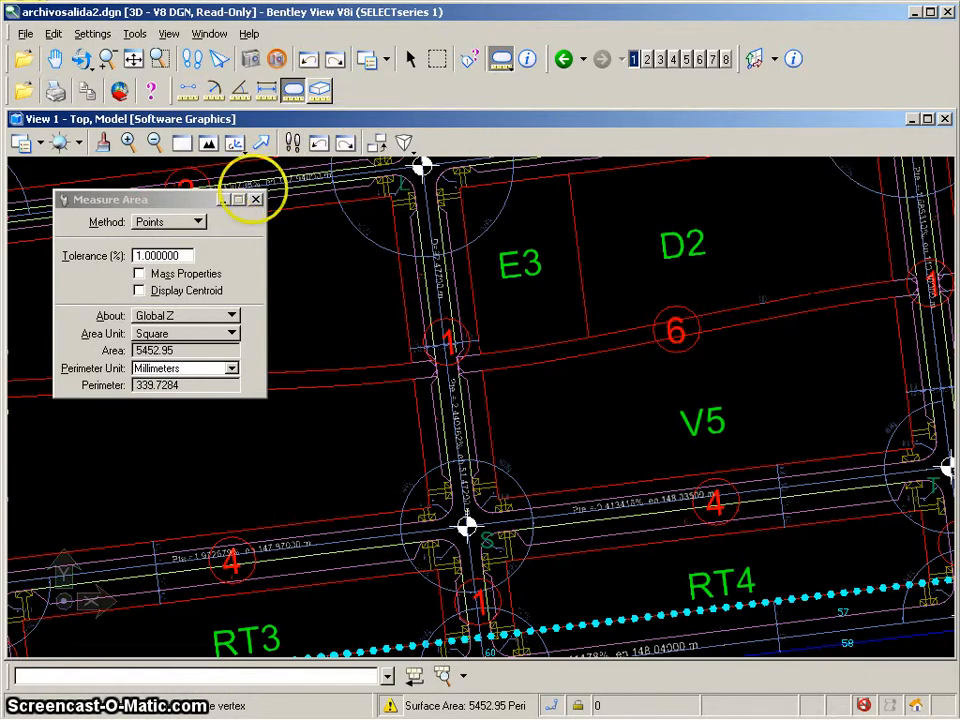
Step: Close the Measure Area settings and review the site plan as a whole
left_click(256, 203)
scroll(333, 318, "down", 2)
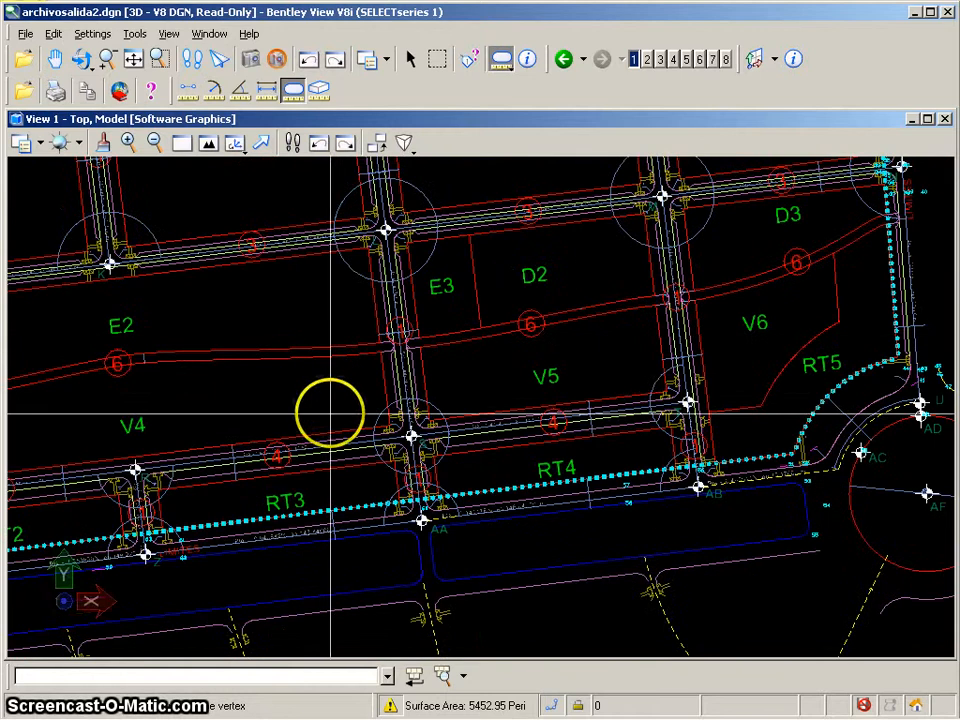
mouse_move(485, 710)
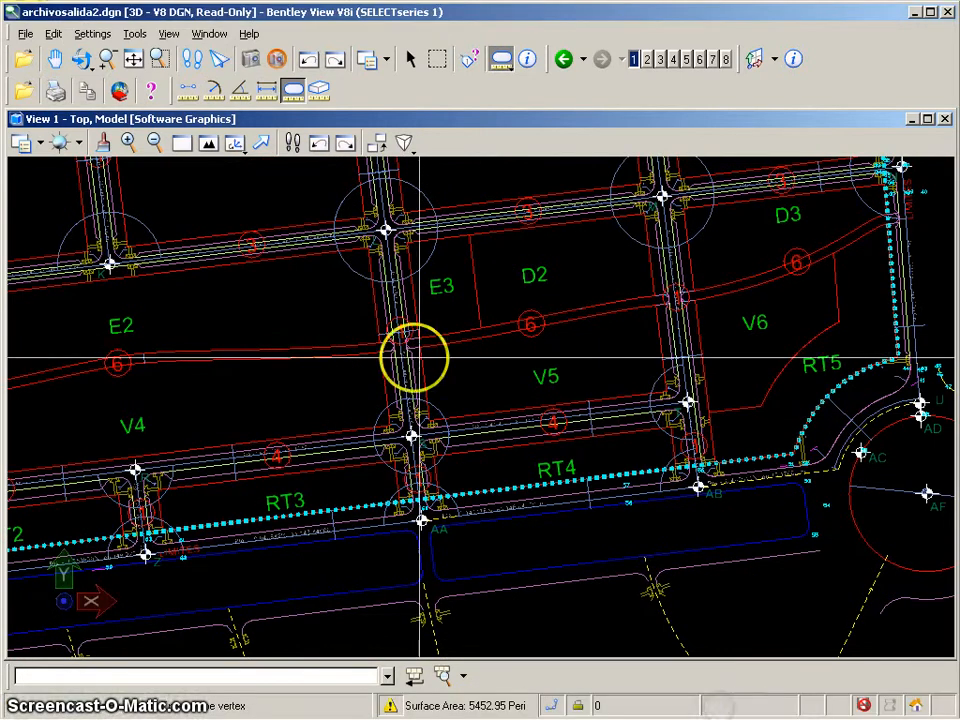
scroll(279, 328, "down", 4)
mouse_move(291, 336)
middle_mouse_down()
mouse_move(321, 349)
mouse_move(617, 383)
middle_mouse_up()
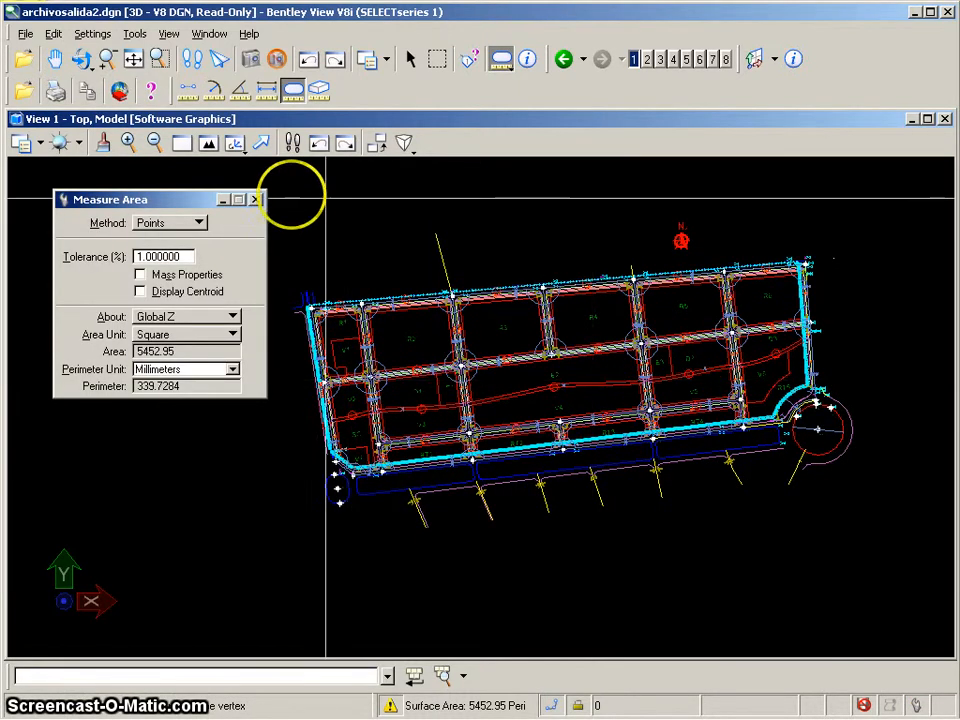
left_click(255, 199)
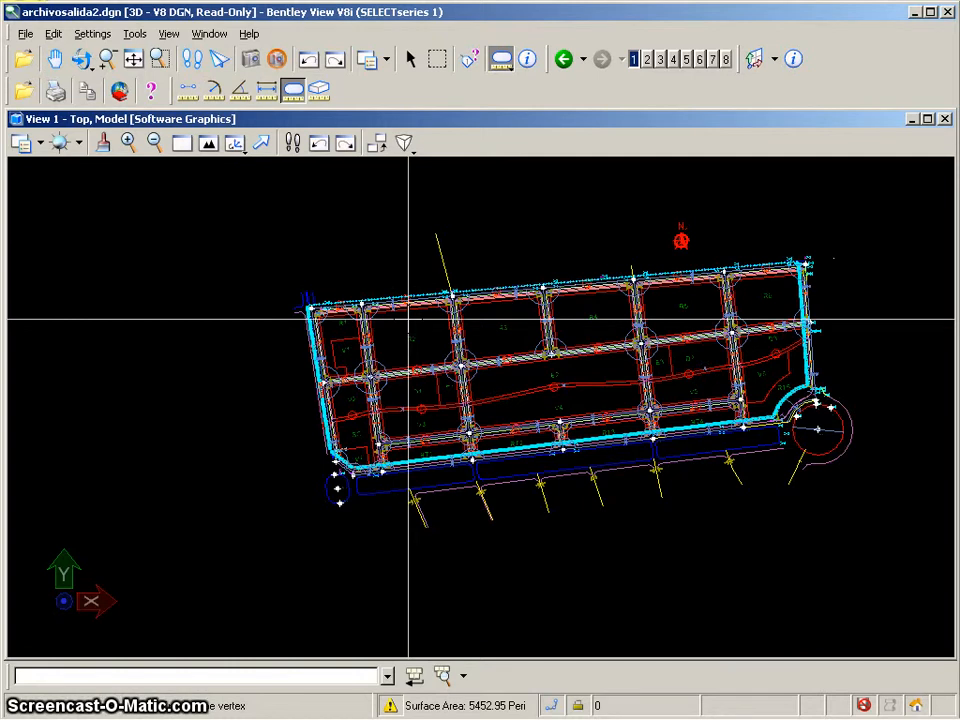
middle_click_drag(413, 338, 369, 357)
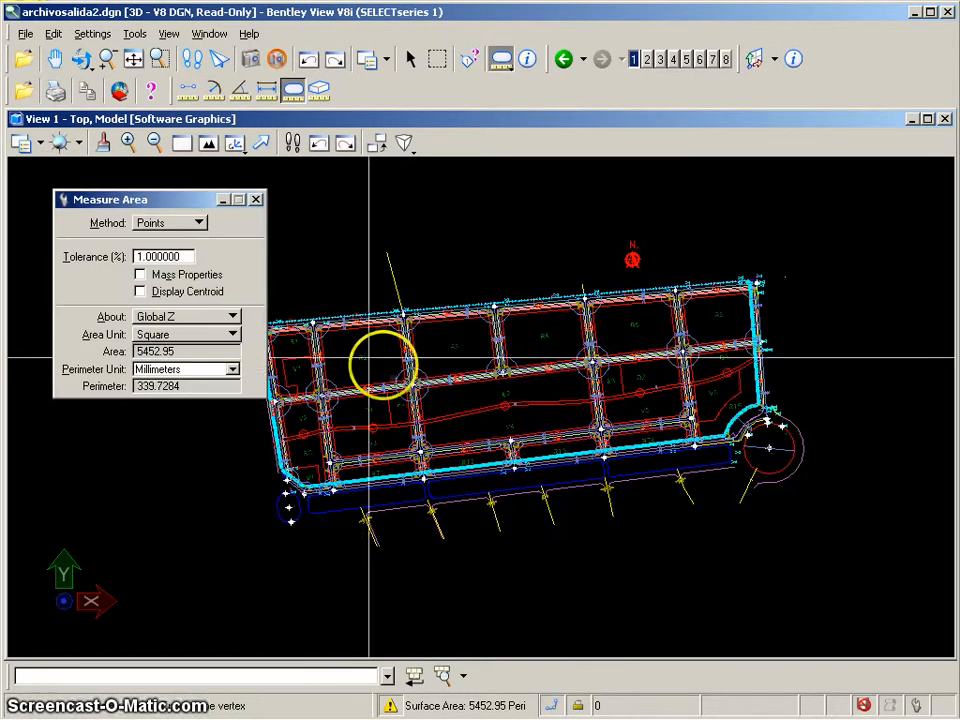
mouse_move(508, 715)
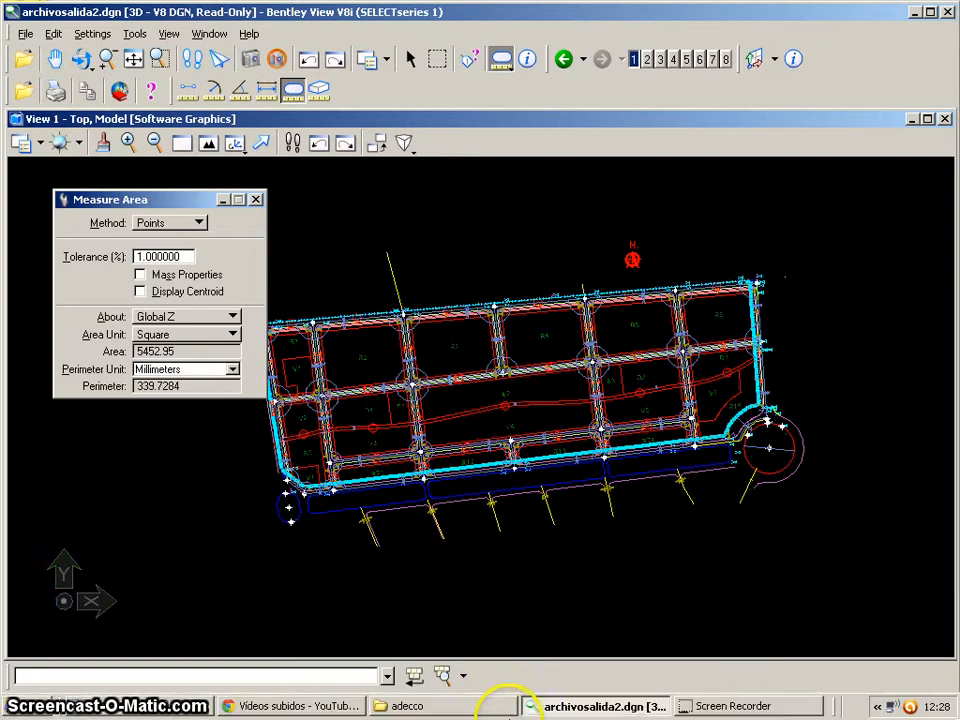